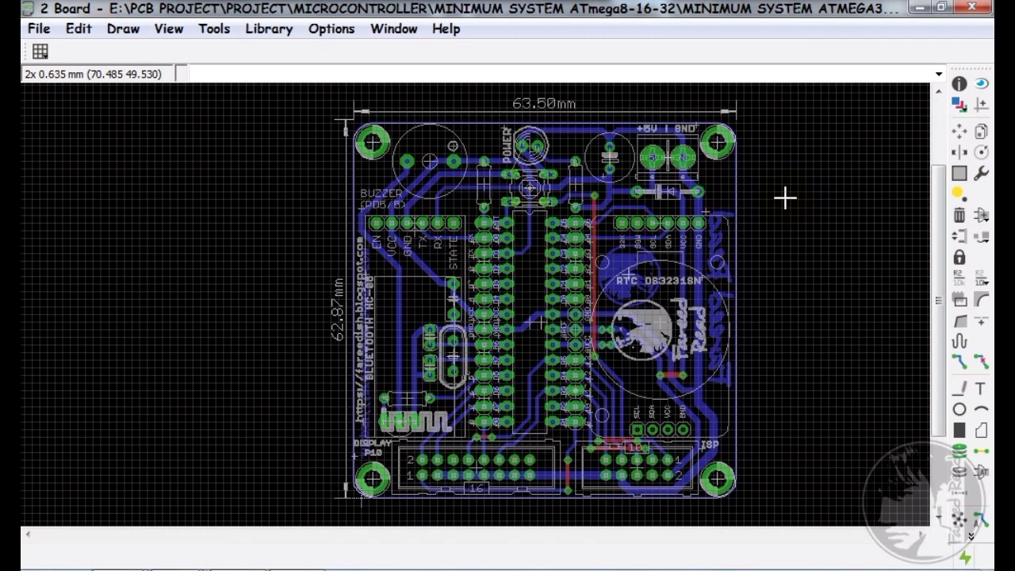
- Examine the board layout, including the RTC DS3231SN area, the power terminal and the Bluetooth HC-05 module footprint with its pin order
{"action": "left_click", "coordinate": [640, 309]}
{"action": "scroll", "coordinate": [644, 294], "scroll_direction": "up", "scroll_amount": 1}
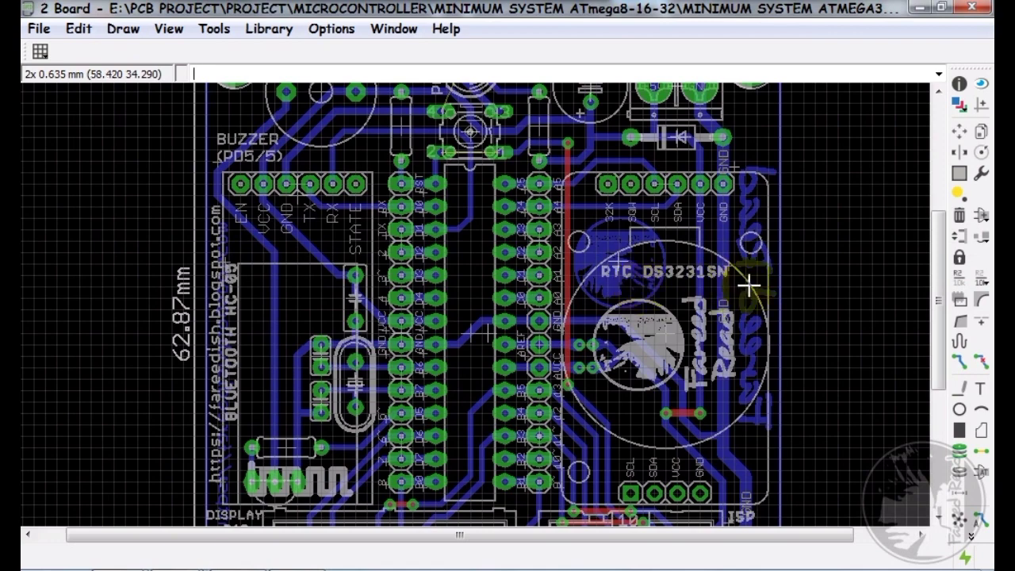
{"action": "scroll", "coordinate": [701, 205], "scroll_direction": "down", "scroll_amount": 1}
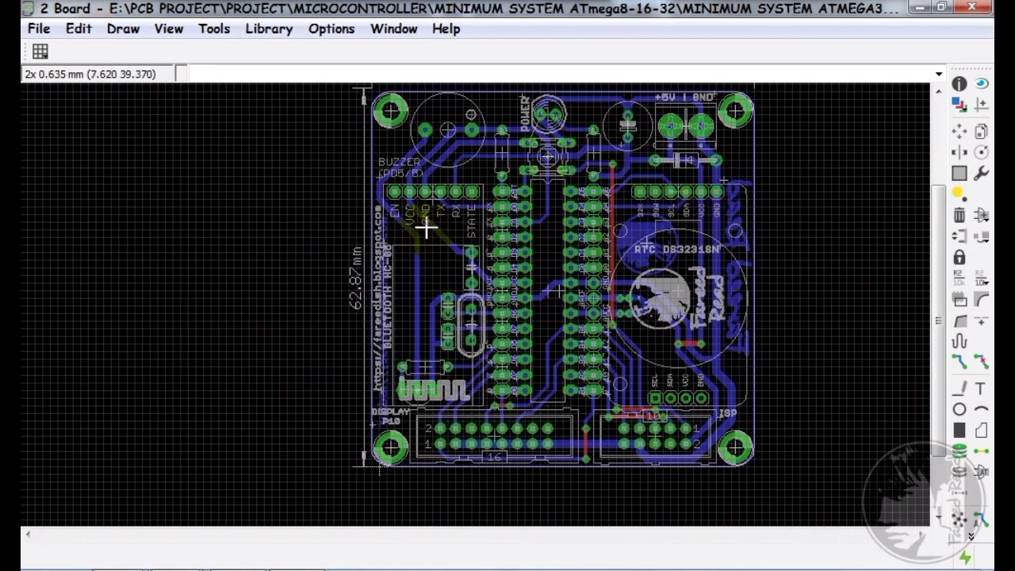
{"action": "scroll", "coordinate": [426, 227], "scroll_direction": "up", "scroll_amount": 1}
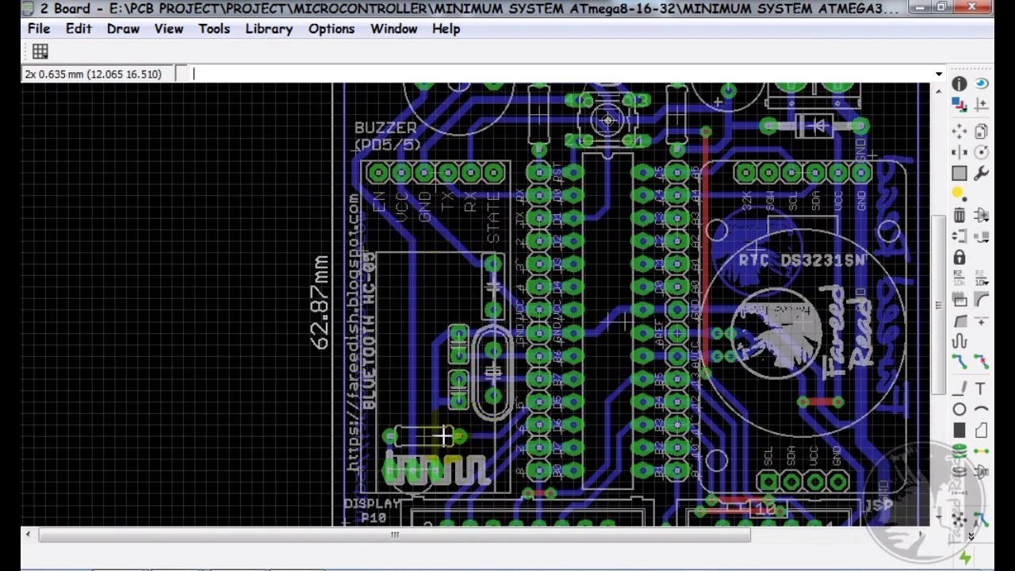
{"action": "scroll", "coordinate": [408, 298], "scroll_direction": "down", "scroll_amount": 2}
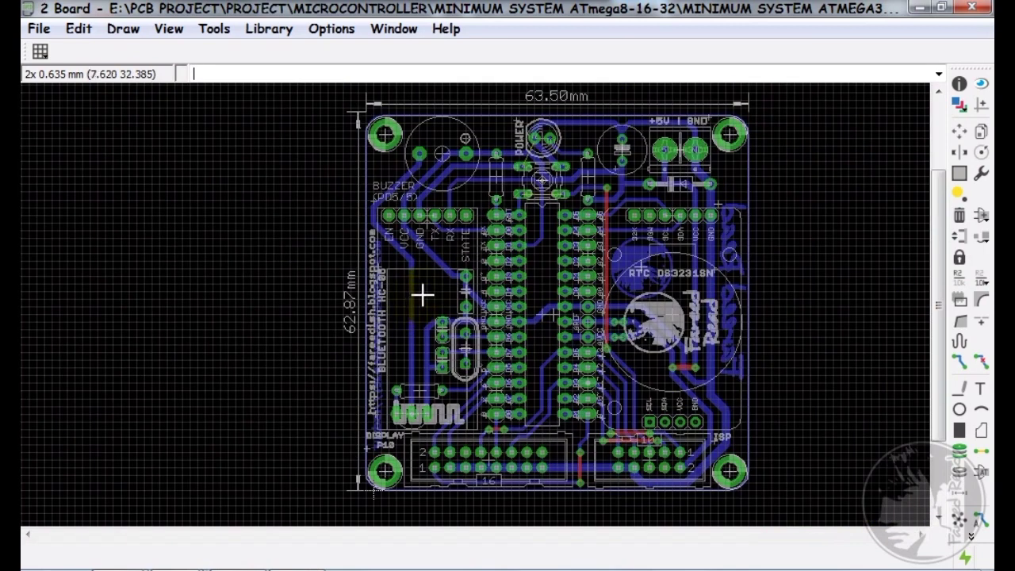
{"action": "scroll", "coordinate": [601, 199], "scroll_direction": "up", "scroll_amount": 2}
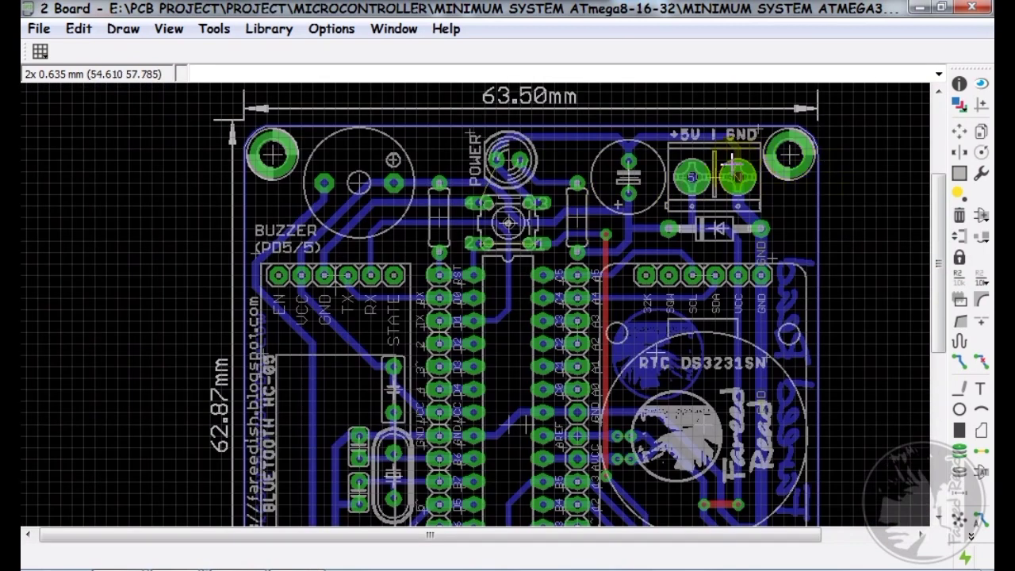
{"action": "scroll", "coordinate": [726, 161], "scroll_direction": "down", "scroll_amount": 2}
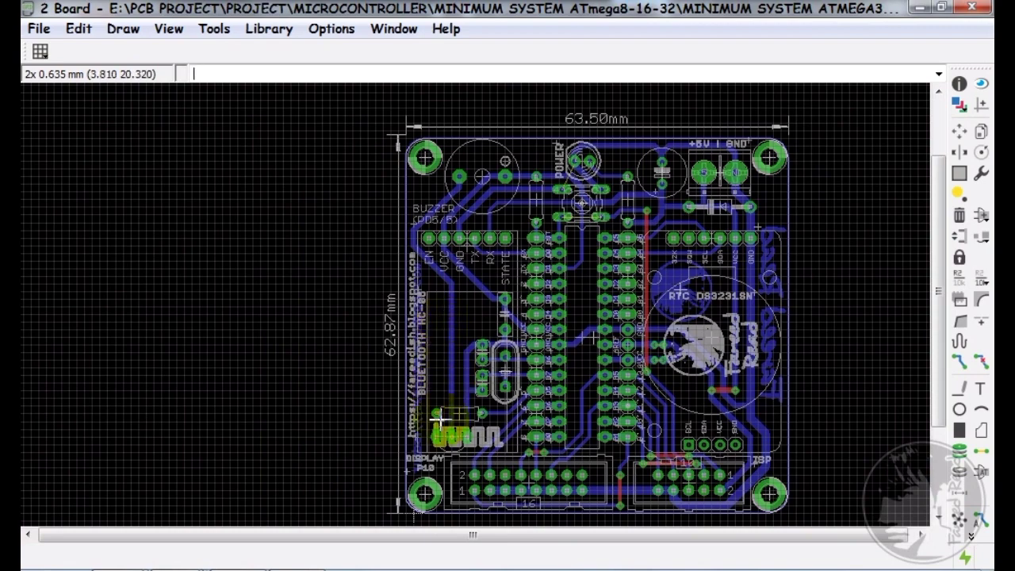
{"action": "scroll", "coordinate": [453, 317], "scroll_direction": "up", "scroll_amount": 2}
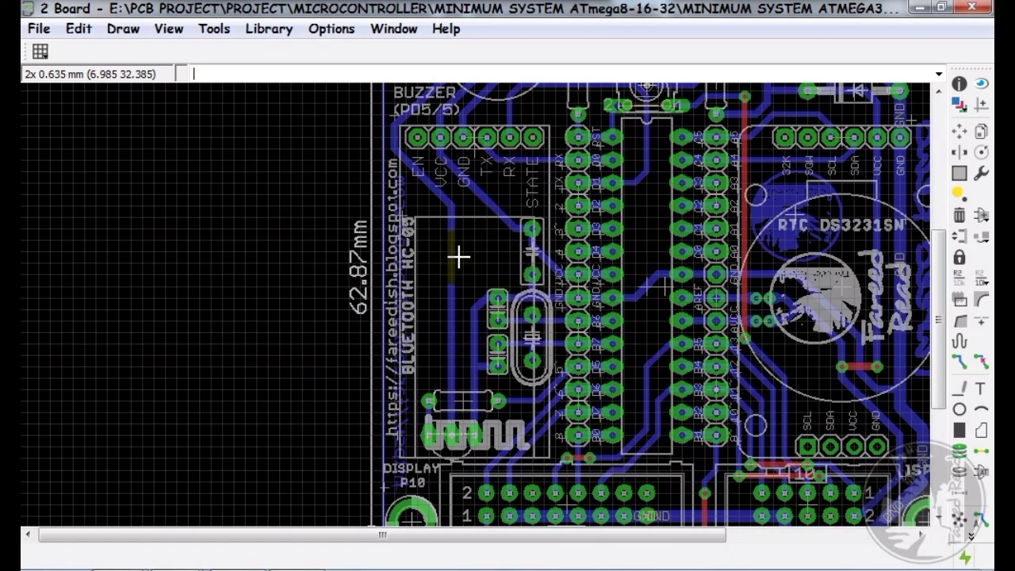
- Switch to the EAGLE Control Panel and create a new library
{"action": "left_click", "coordinate": [176, 553]}
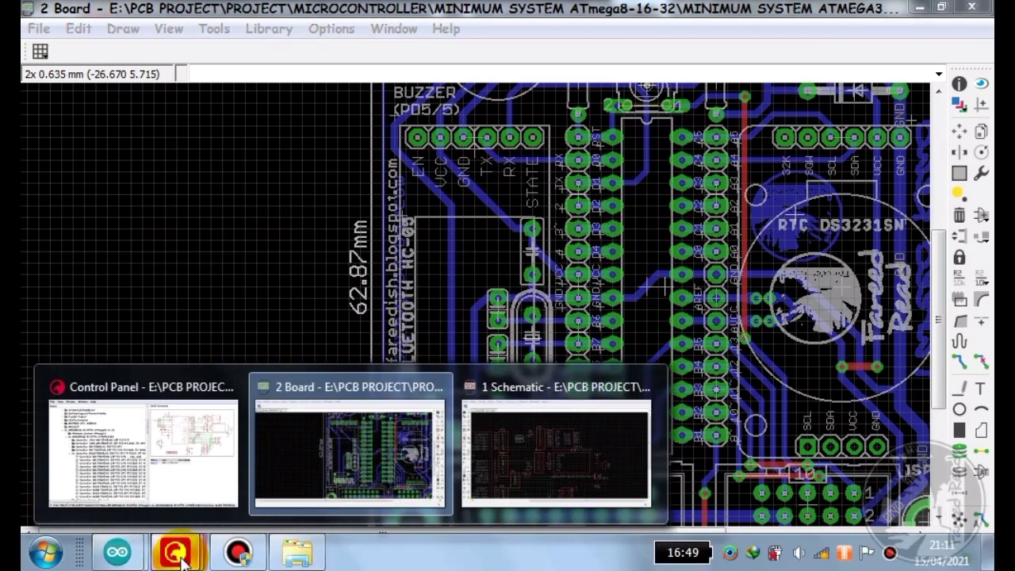
{"action": "left_click", "coordinate": [148, 430]}
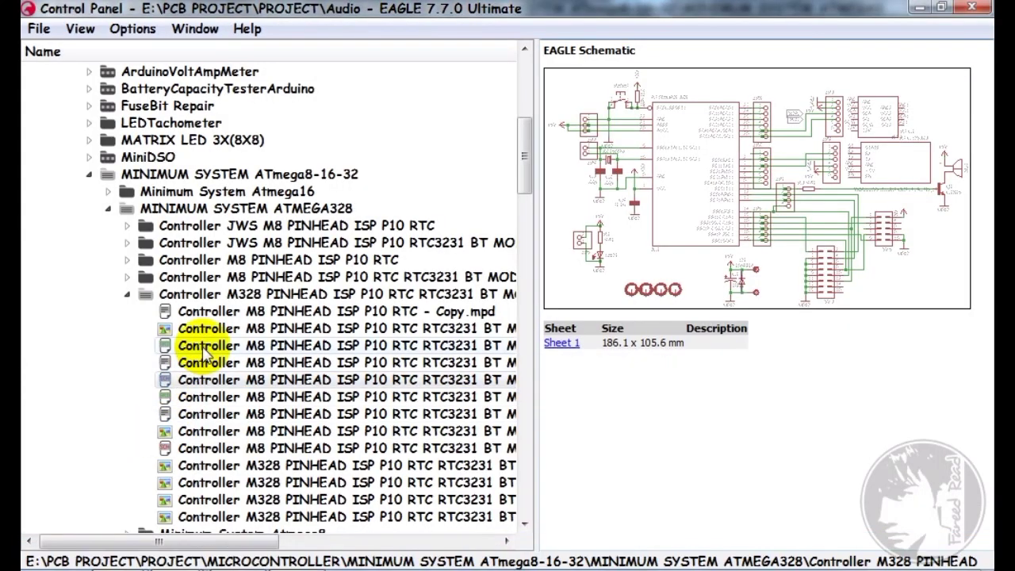
{"action": "left_click", "coordinate": [38, 29]}
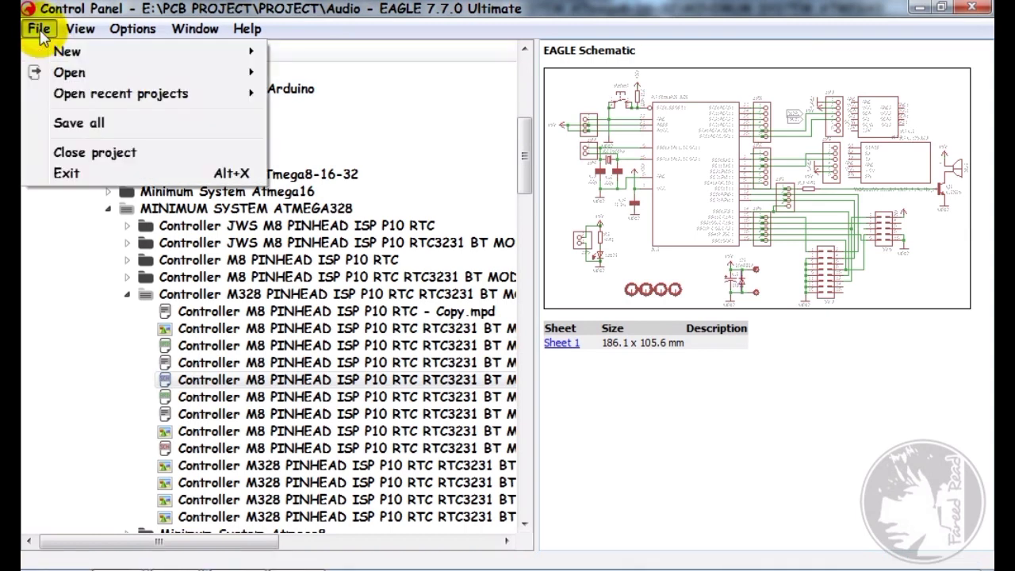
{"action": "mouse_move", "coordinate": [66, 57]}
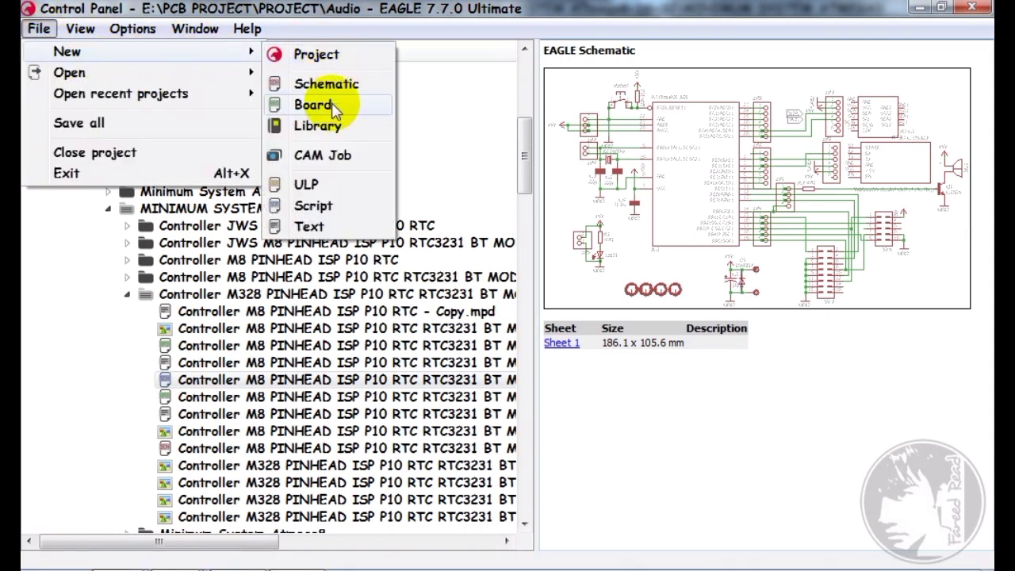
{"action": "left_click", "coordinate": [318, 126]}
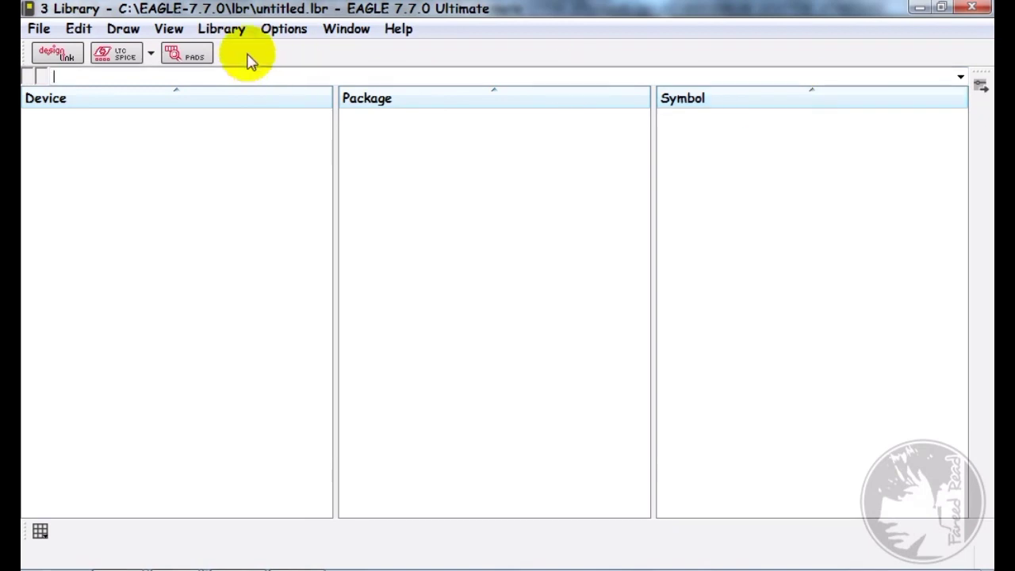
- Create a new symbol named BHC05 in the library
{"action": "left_click", "coordinate": [222, 29]}
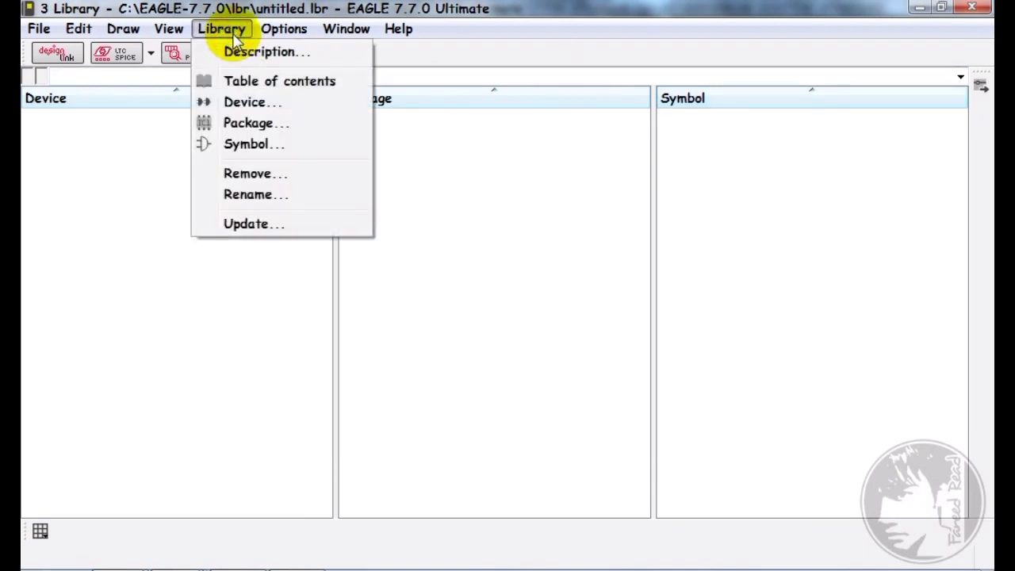
{"action": "left_click", "coordinate": [253, 143]}
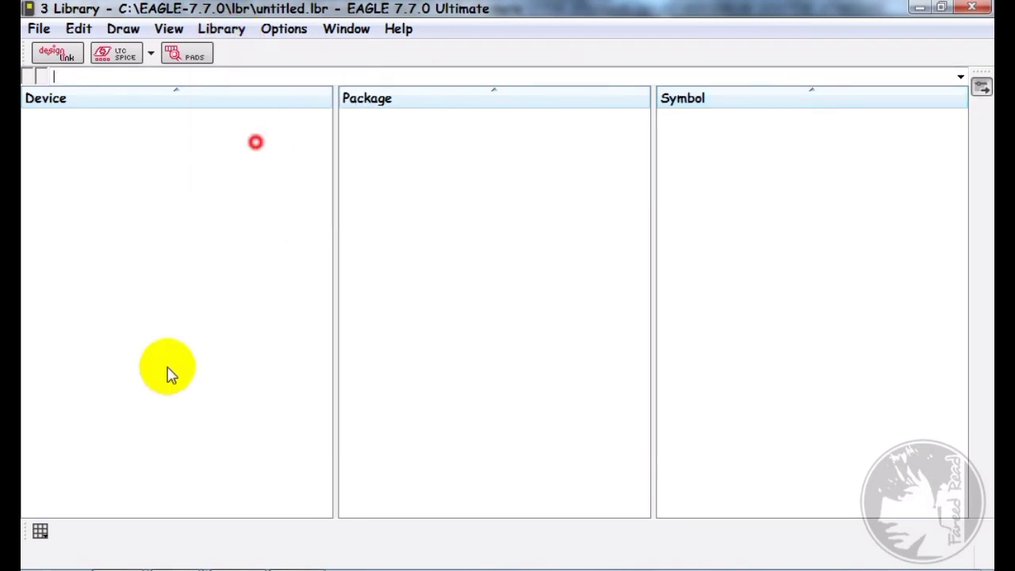
{"action": "left_click", "coordinate": [147, 305]}
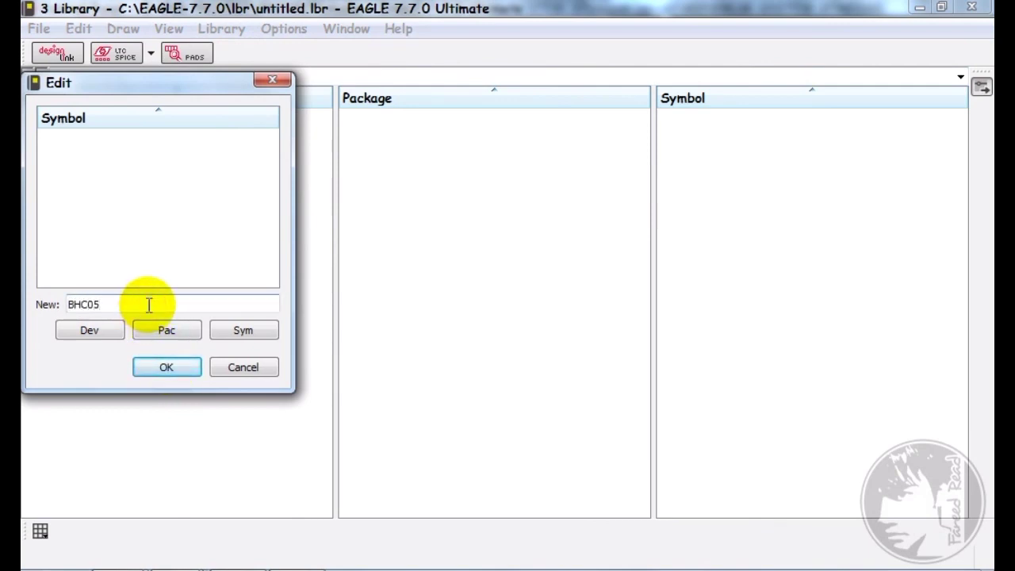
{"action": "key", "text": "Return"}
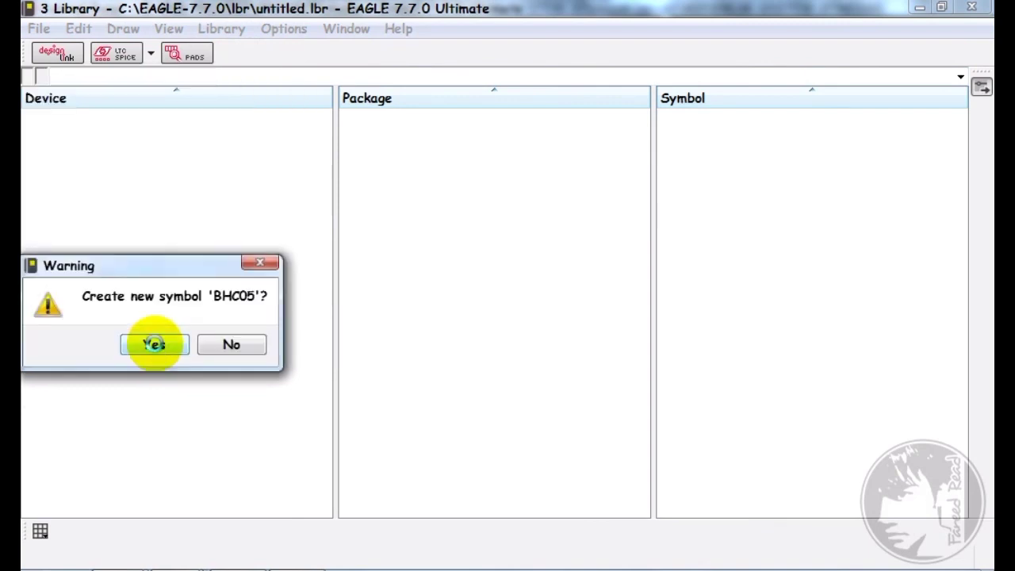
{"action": "left_click", "coordinate": [154, 343]}
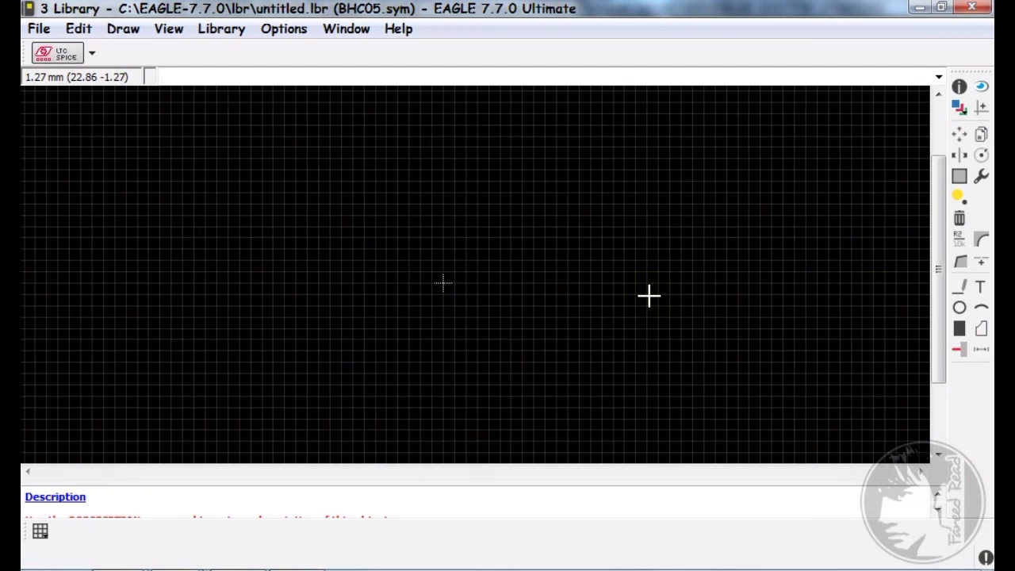
- Place six pins in a vertical column at 2.54 mm spacing, starting at the origin and going downward
{"action": "left_click", "coordinate": [959, 352]}
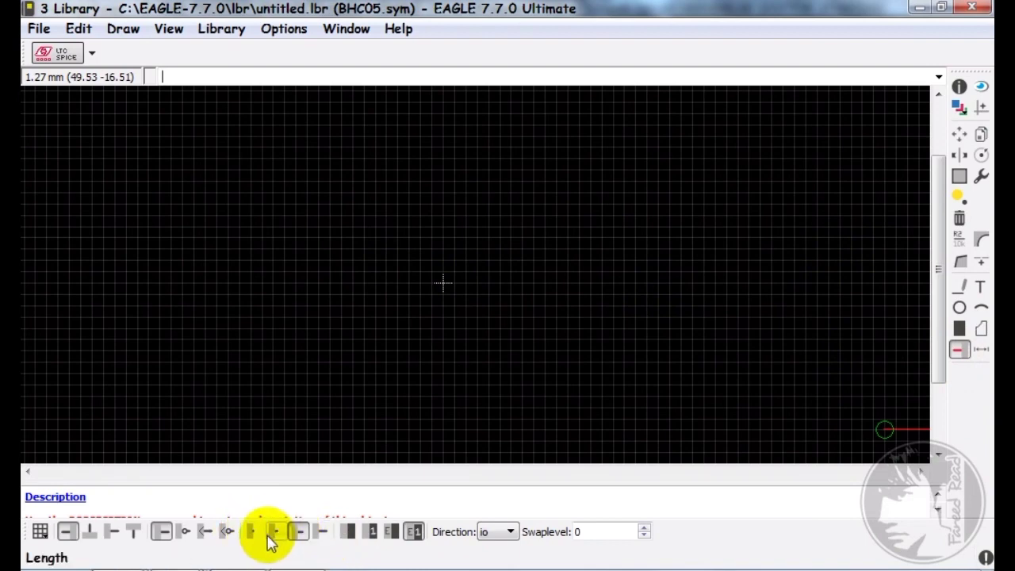
{"action": "left_click", "coordinate": [377, 534]}
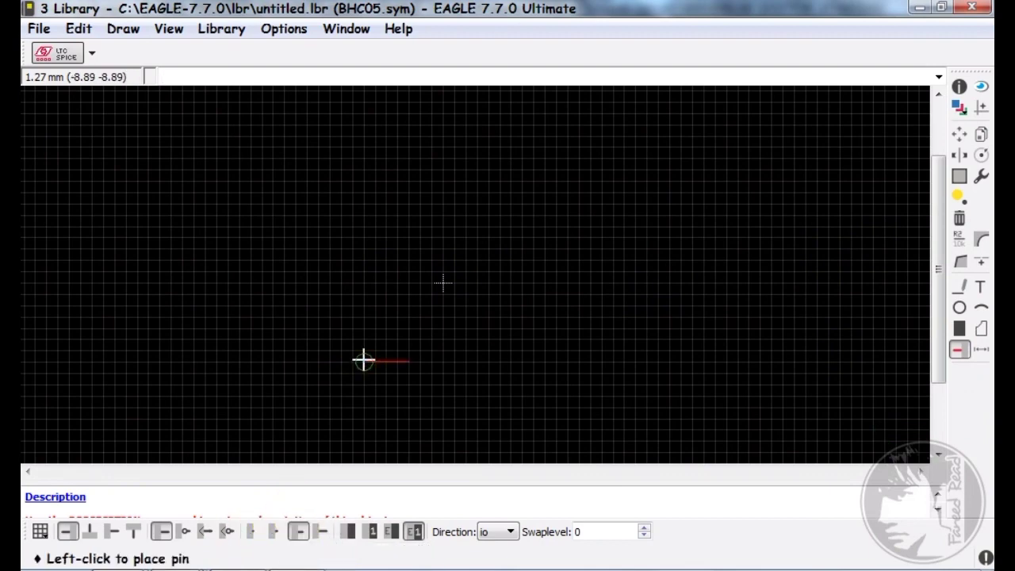
{"action": "scroll", "coordinate": [364, 360], "scroll_direction": "up", "scroll_amount": 2}
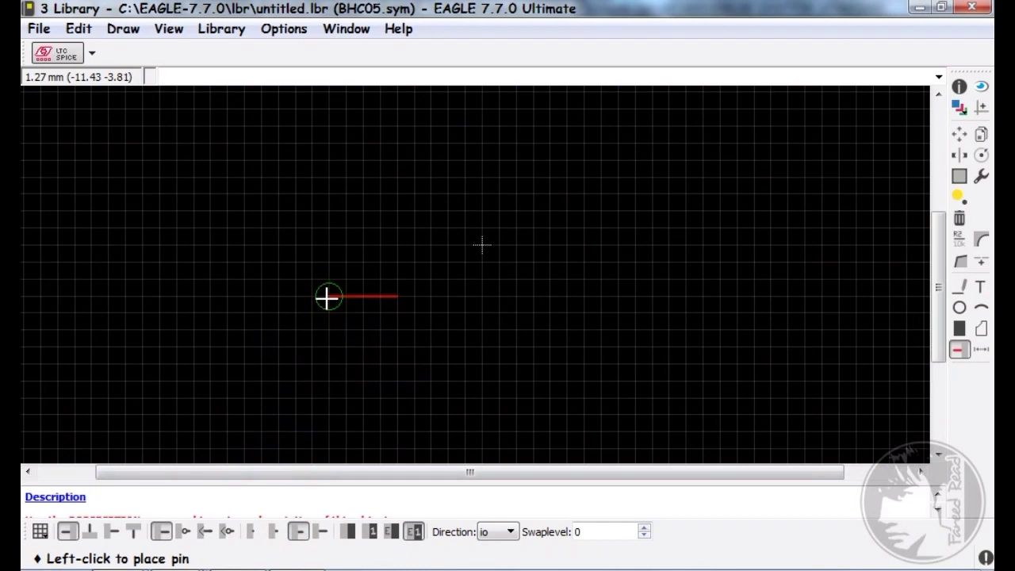
{"action": "scroll", "coordinate": [427, 209], "scroll_direction": "up", "scroll_amount": 2}
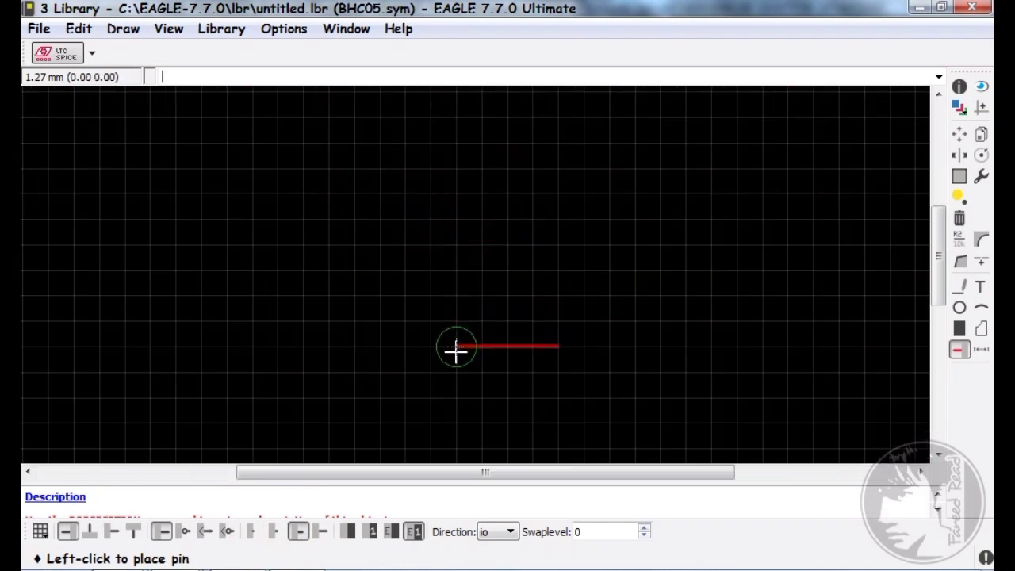
{"action": "scroll", "coordinate": [462, 232], "scroll_direction": "down", "scroll_amount": 2}
{"action": "scroll", "coordinate": [452, 307], "scroll_direction": "up", "scroll_amount": 2}
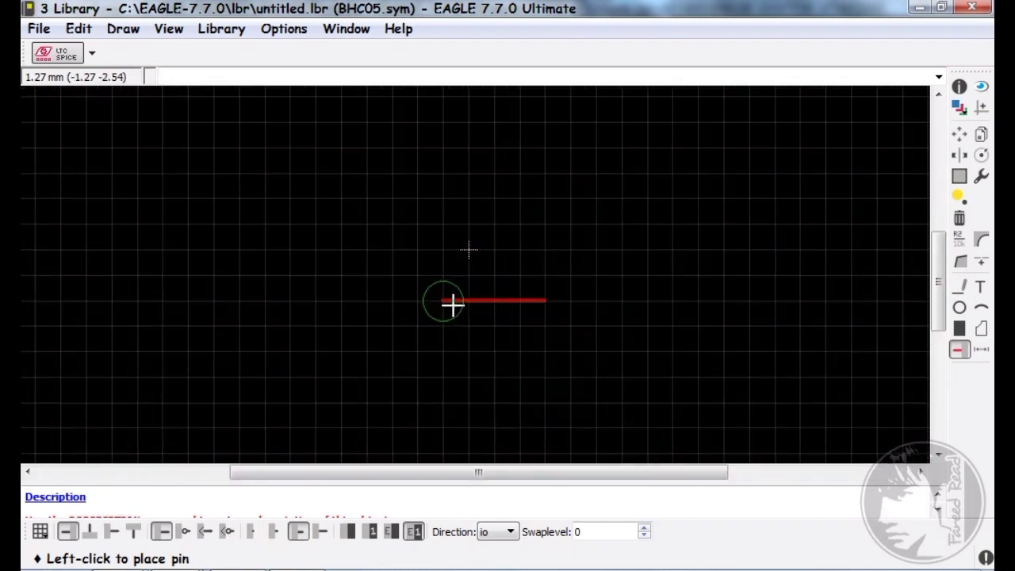
{"action": "left_click", "coordinate": [464, 253]}
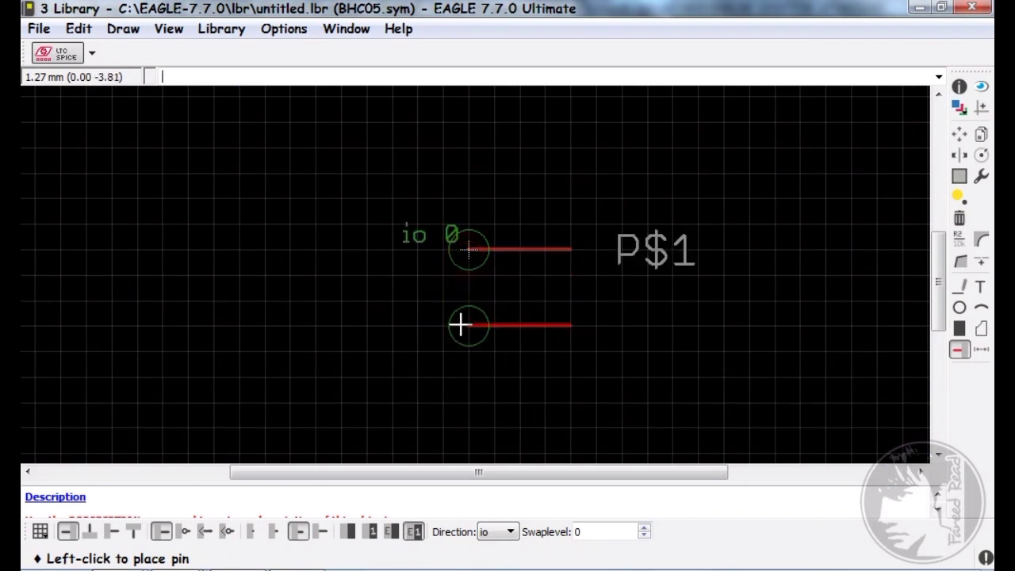
{"action": "left_click", "coordinate": [463, 302]}
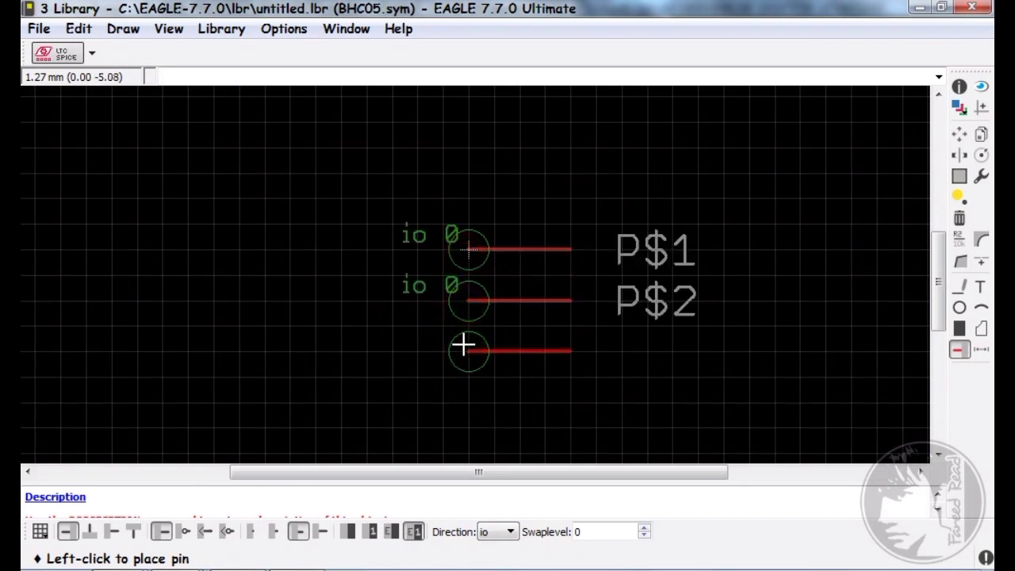
{"action": "left_click", "coordinate": [464, 347]}
{"action": "left_click", "coordinate": [464, 401]}
{"action": "scroll", "coordinate": [440, 342], "scroll_direction": "down", "scroll_amount": 2}
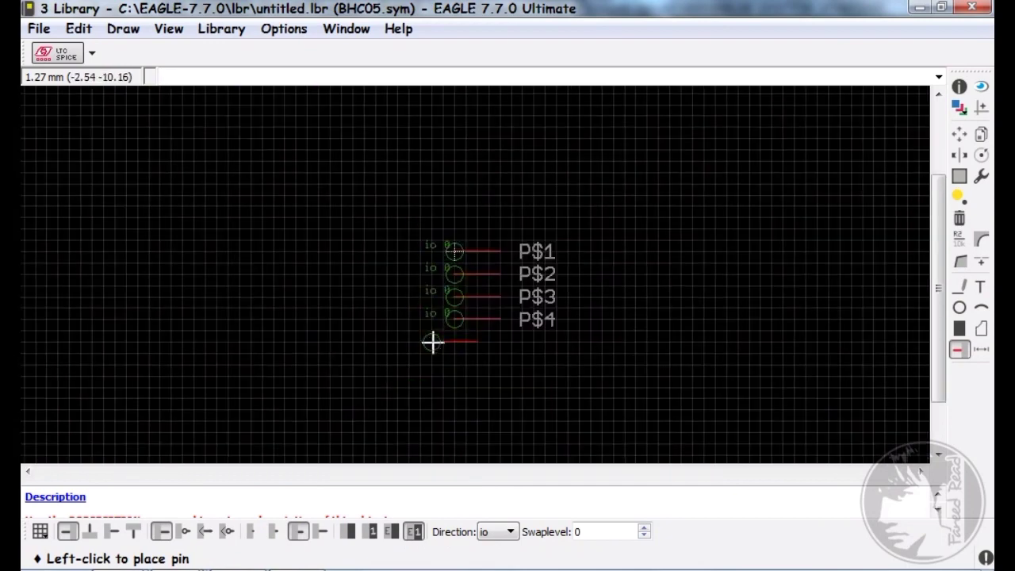
{"action": "scroll", "coordinate": [458, 339], "scroll_direction": "up", "scroll_amount": 2}
{"action": "left_click", "coordinate": [476, 344]}
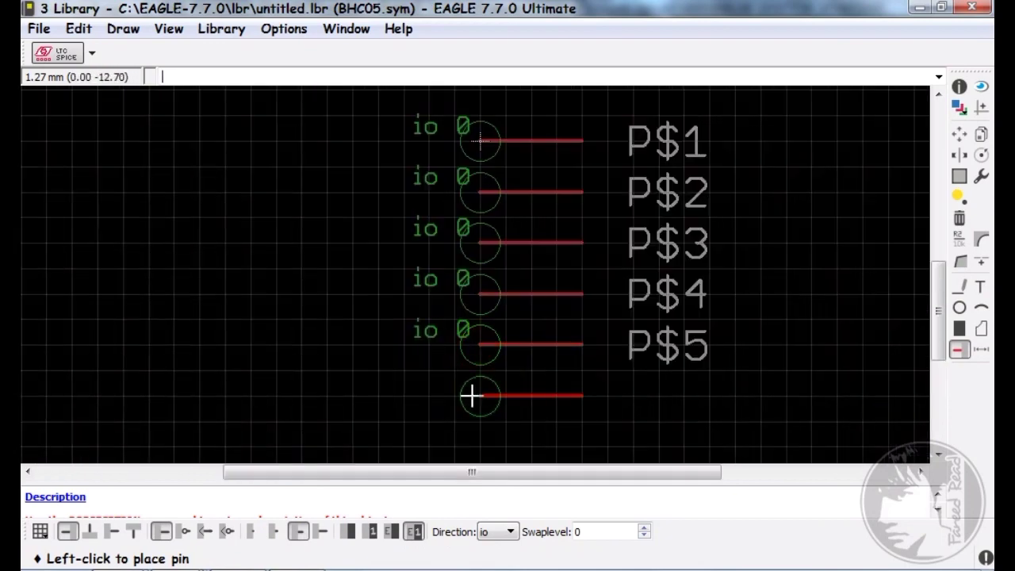
{"action": "left_click", "coordinate": [476, 393]}
- Name the first three pins from the top ST, RX and TX
{"action": "scroll", "coordinate": [520, 254], "scroll_direction": "down", "scroll_amount": 1}
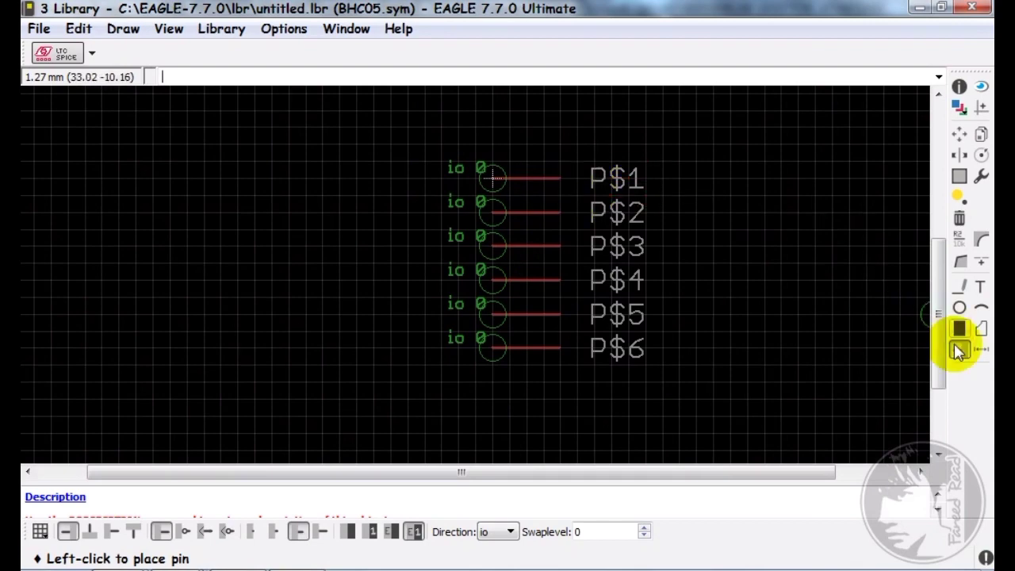
{"action": "left_click", "coordinate": [961, 242]}
{"action": "left_click", "coordinate": [504, 176]}
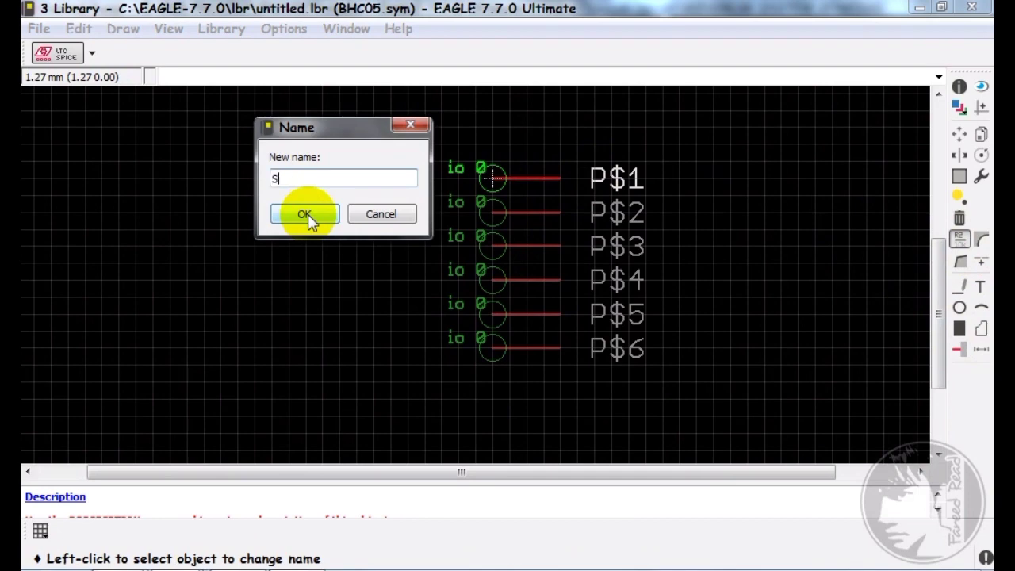
{"action": "left_click", "coordinate": [308, 215]}
{"action": "left_click", "coordinate": [494, 221]}
{"action": "type", "text": "RX"}
{"action": "left_click", "coordinate": [304, 247]}
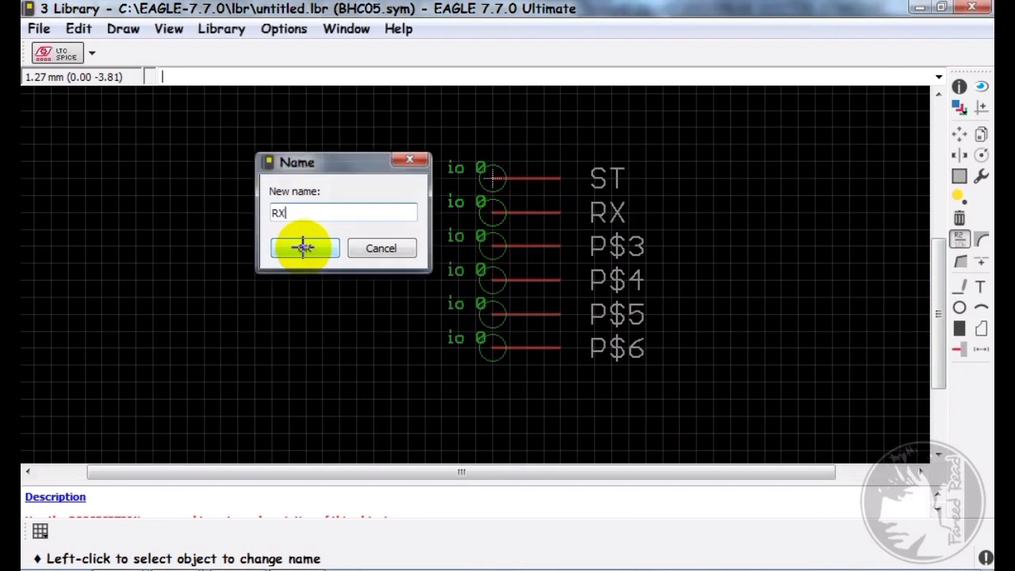
{"action": "left_click", "coordinate": [503, 247]}
{"action": "type", "text": "TX"}
{"action": "left_click", "coordinate": [310, 279]}
- Name the remaining three pins, going downward, GND, VCC and EN
{"action": "left_click", "coordinate": [482, 282]}
{"action": "type", "text": "GND"}
{"action": "left_click", "coordinate": [306, 316]}
{"action": "left_click", "coordinate": [482, 315]}
{"action": "type", "text": "VCC"}
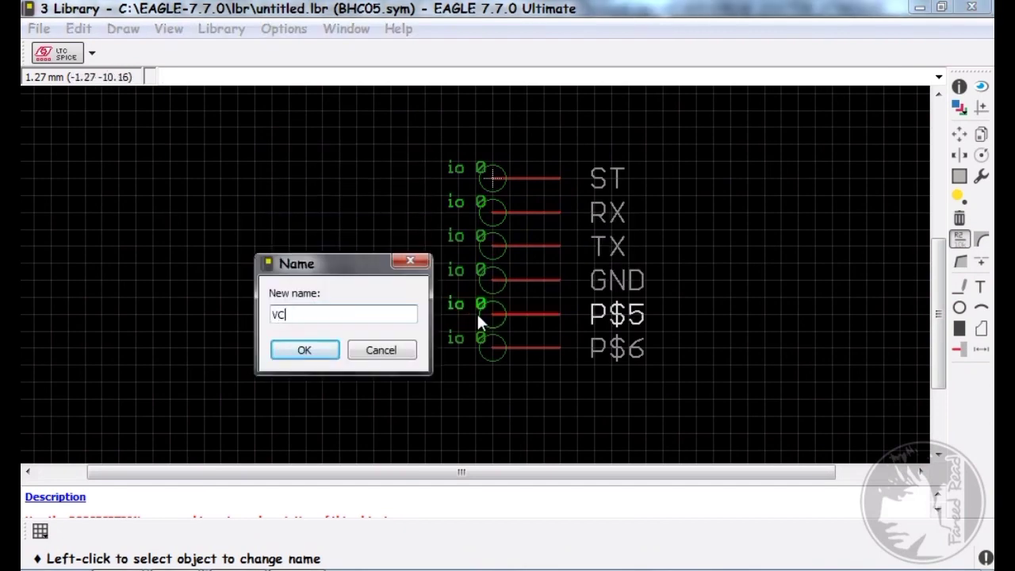
{"action": "left_click", "coordinate": [304, 349]}
{"action": "left_click", "coordinate": [482, 349]}
{"action": "type", "text": "EN"}
{"action": "left_click", "coordinate": [303, 382]}
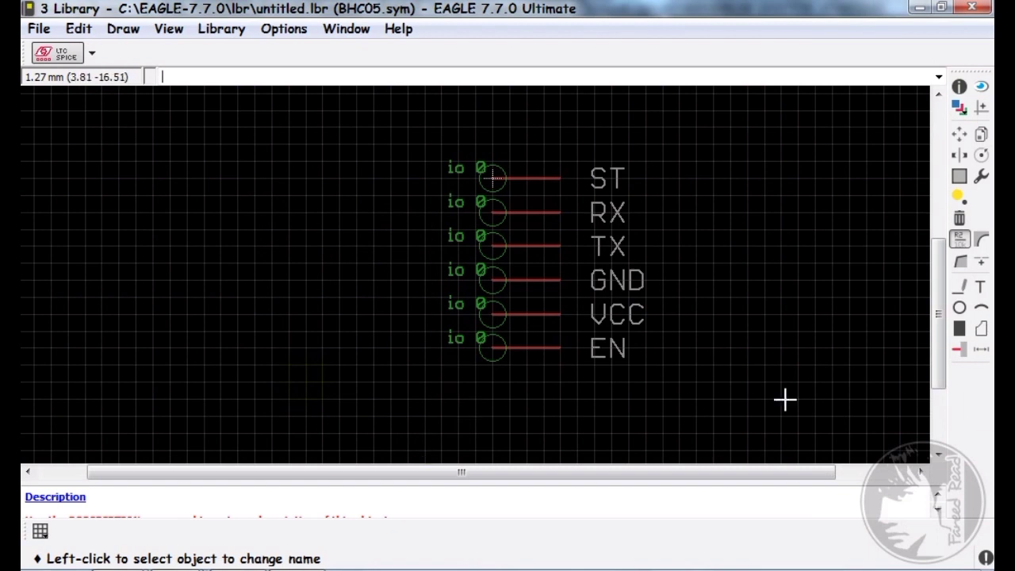
- Draw the upper and far-side edges of the symbol outline as a wire from (5.08, 2.54) to (24.13, -15.24) on the Symbols layer
{"action": "left_click", "coordinate": [960, 292]}
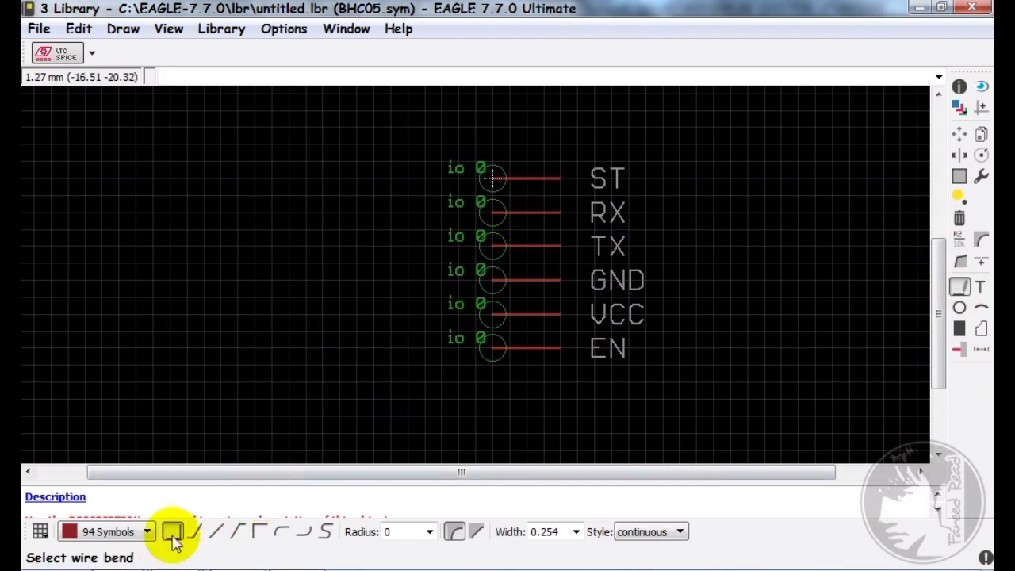
{"action": "scroll", "coordinate": [562, 142], "scroll_direction": "up", "scroll_amount": 3}
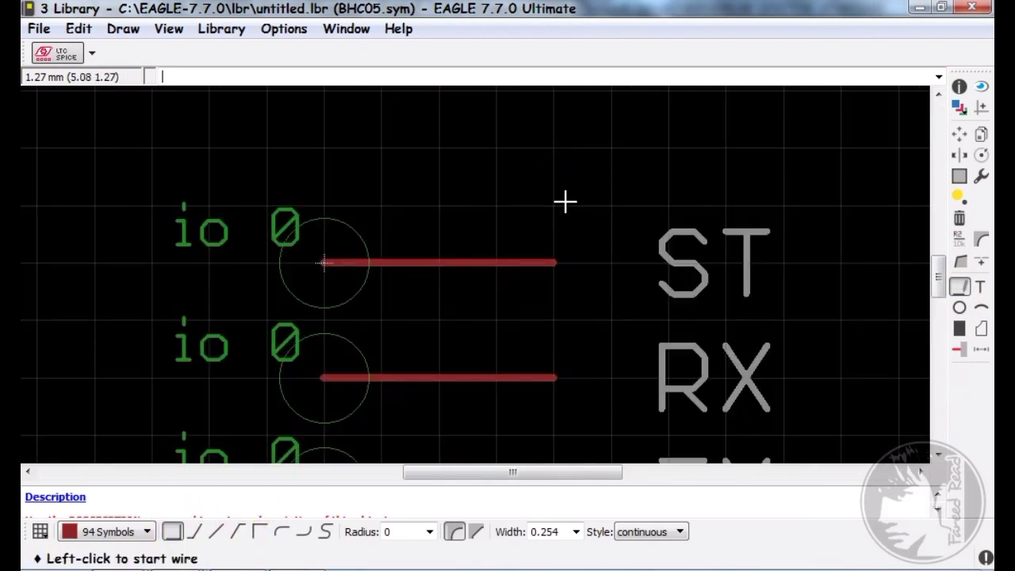
{"action": "left_click", "coordinate": [556, 144]}
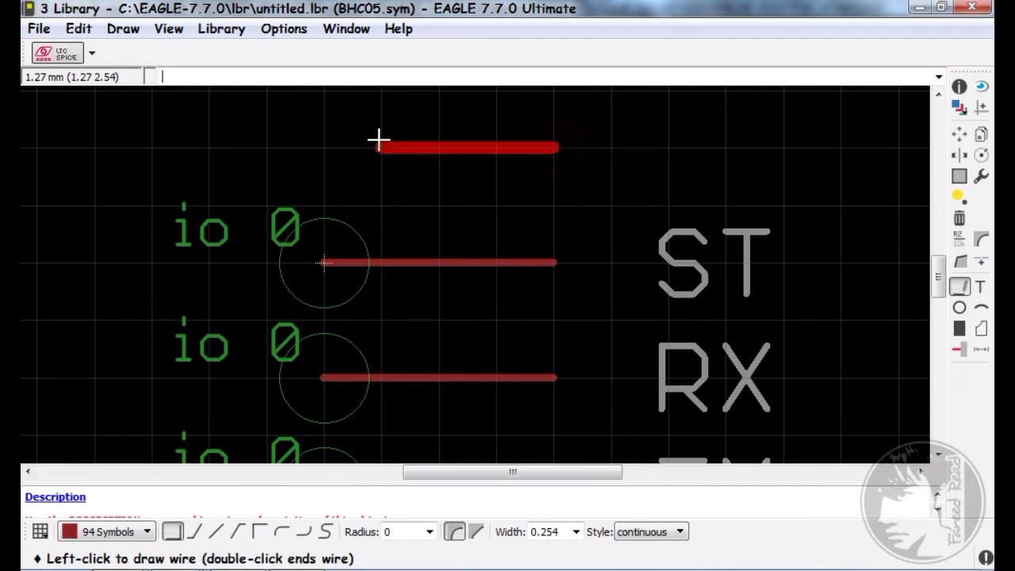
{"action": "scroll", "coordinate": [626, 389], "scroll_direction": "down", "scroll_amount": 4}
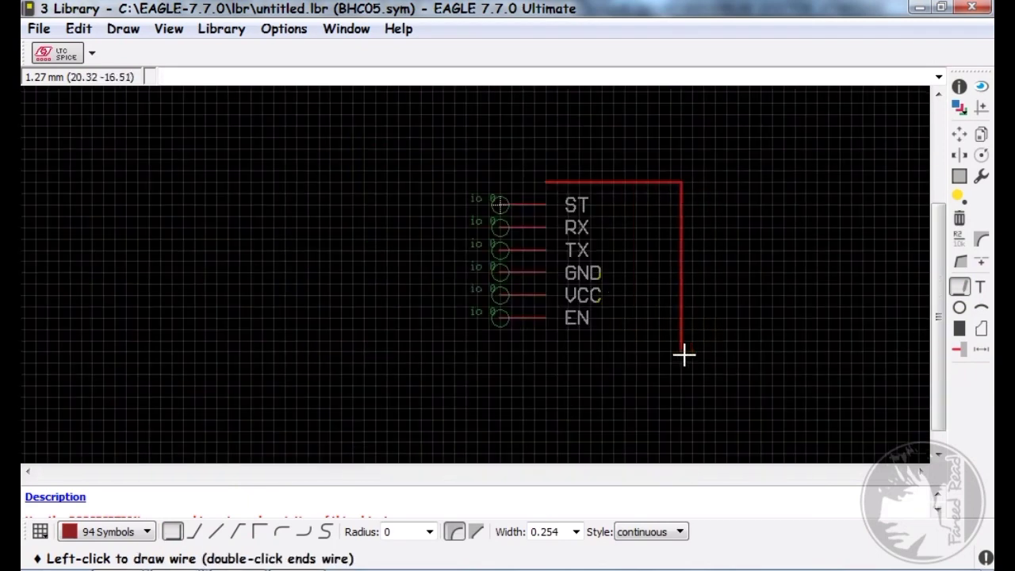
{"action": "scroll", "coordinate": [684, 353], "scroll_direction": "up", "scroll_amount": 3}
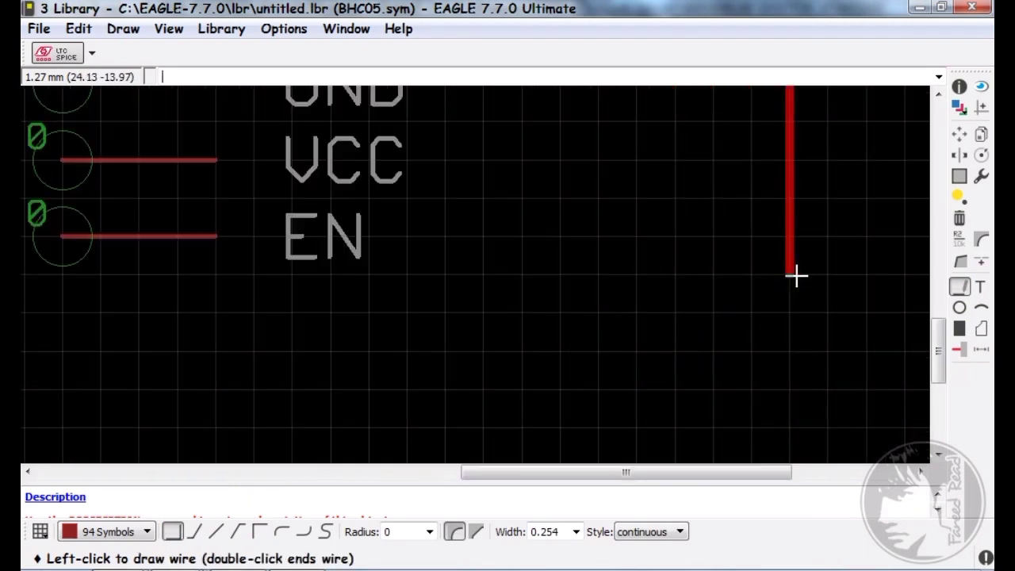
{"action": "scroll", "coordinate": [796, 276], "scroll_direction": "down", "scroll_amount": 2}
{"action": "scroll", "coordinate": [796, 276], "scroll_direction": "down", "scroll_amount": 2}
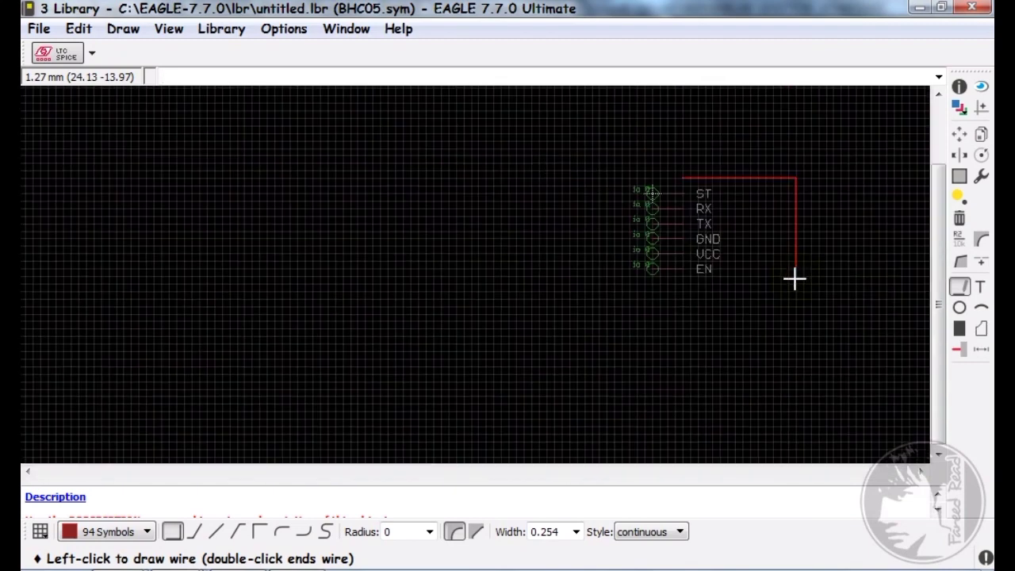
{"action": "scroll", "coordinate": [794, 278], "scroll_direction": "up", "scroll_amount": 1}
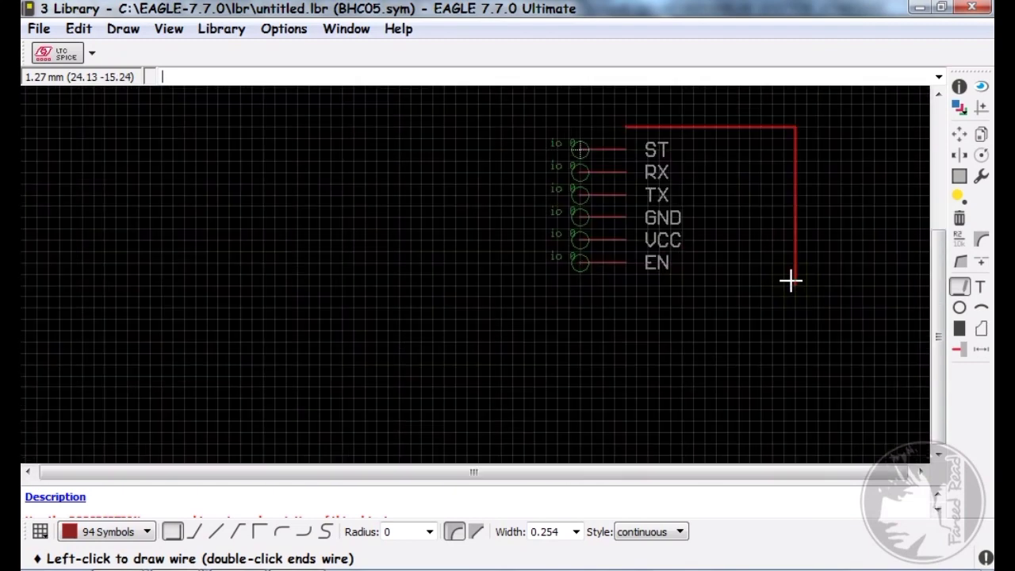
{"action": "left_click", "coordinate": [791, 280]}
- Close the rectangular outline with the lower edge and the edge along the pins' inner ends, finishing at (5.08, 2.54)
{"action": "scroll", "coordinate": [610, 163], "scroll_direction": "up", "scroll_amount": 2}
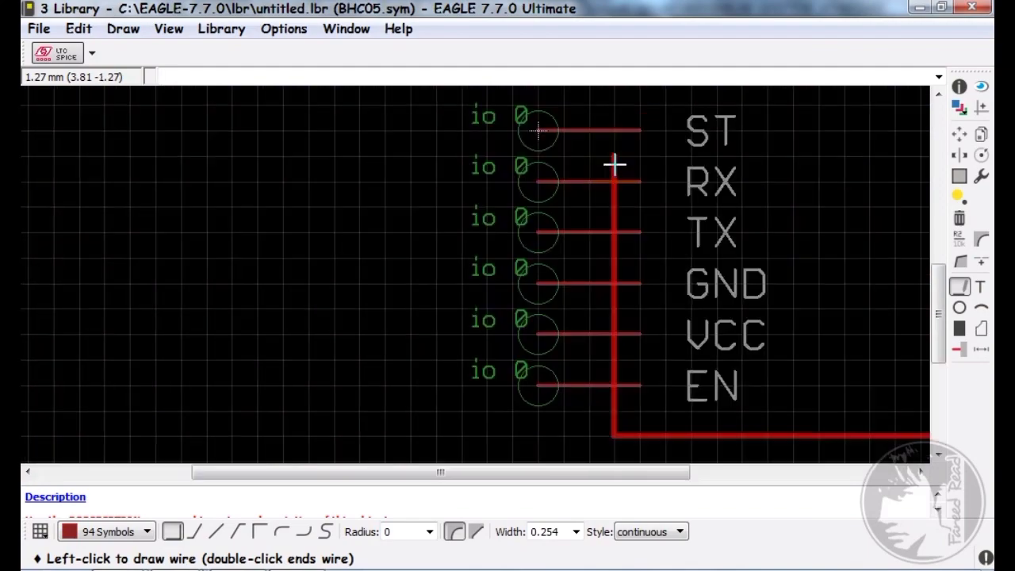
{"action": "scroll", "coordinate": [610, 159], "scroll_direction": "down", "scroll_amount": 3}
{"action": "scroll", "coordinate": [619, 151], "scroll_direction": "up", "scroll_amount": 2}
{"action": "scroll", "coordinate": [640, 118], "scroll_direction": "up", "scroll_amount": 1}
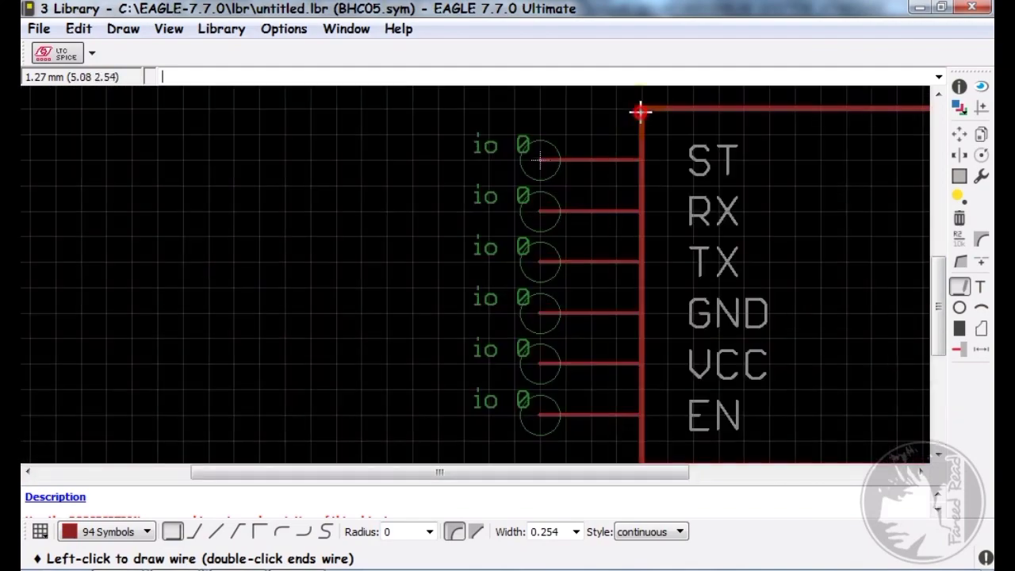
{"action": "double_click", "coordinate": [640, 113]}
{"action": "scroll", "coordinate": [516, 205], "scroll_direction": "down", "scroll_amount": 3}
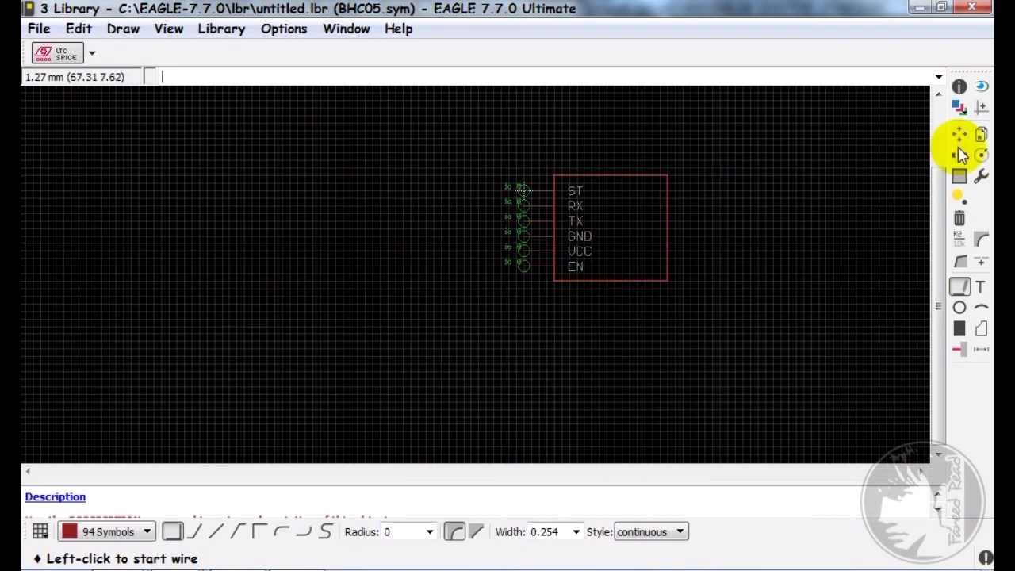
- Group the whole symbol and move it about 5.08 mm left and 6.35 mm up so the origin lies on the outline's pin-side edge
{"action": "left_click", "coordinate": [959, 171]}
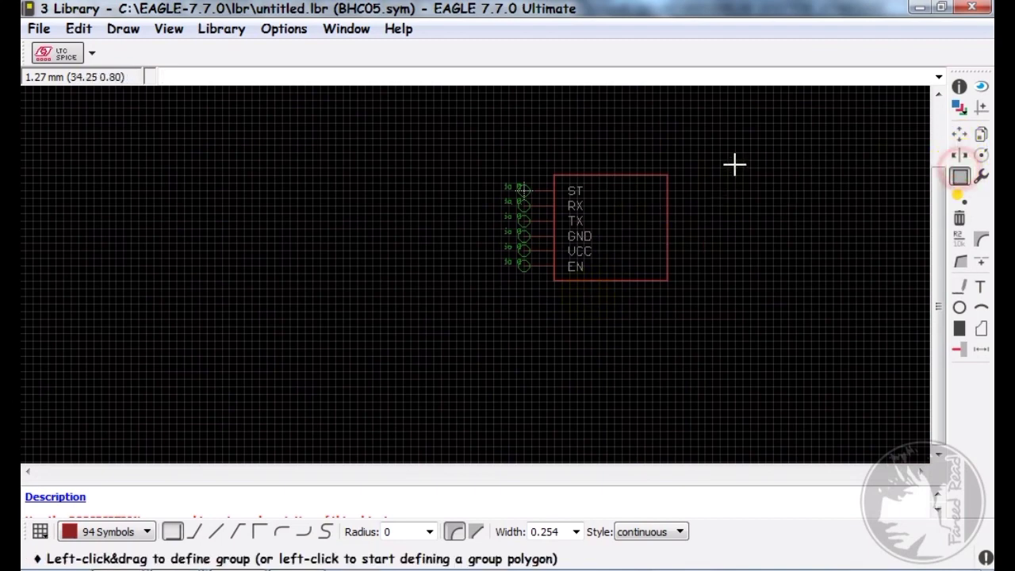
{"action": "left_click_drag", "start_coordinate": [741, 127], "coordinate": [343, 329]}
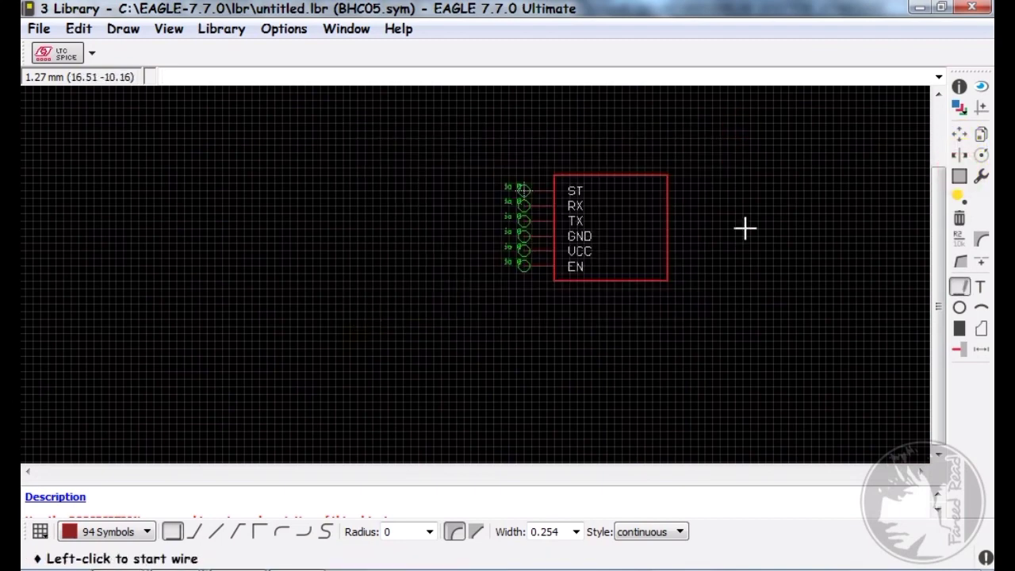
{"action": "left_click", "coordinate": [959, 135]}
{"action": "right_click", "coordinate": [772, 224], "text": "ctrl"}
{"action": "left_click", "coordinate": [795, 235]}
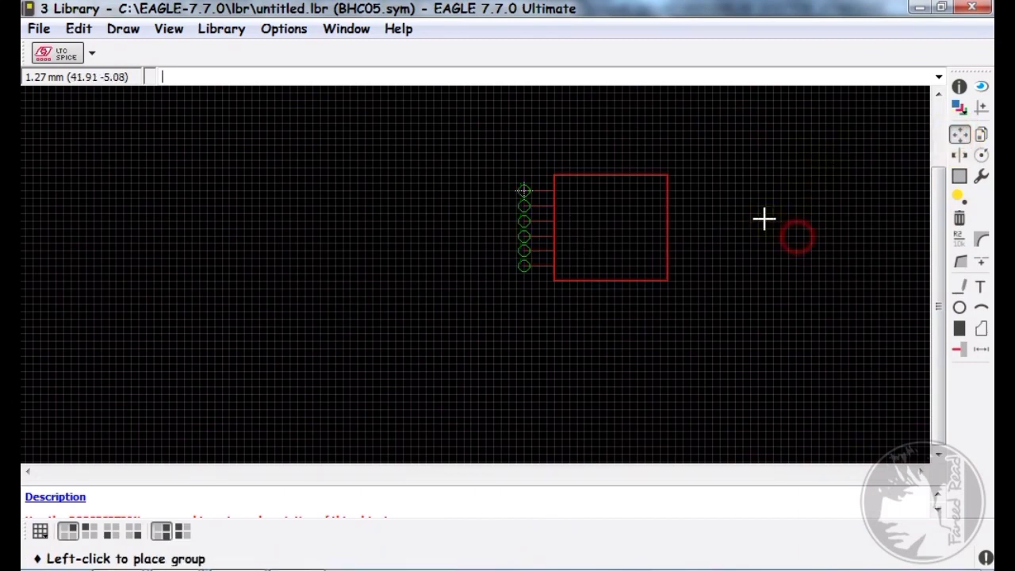
{"action": "left_click", "coordinate": [741, 182]}
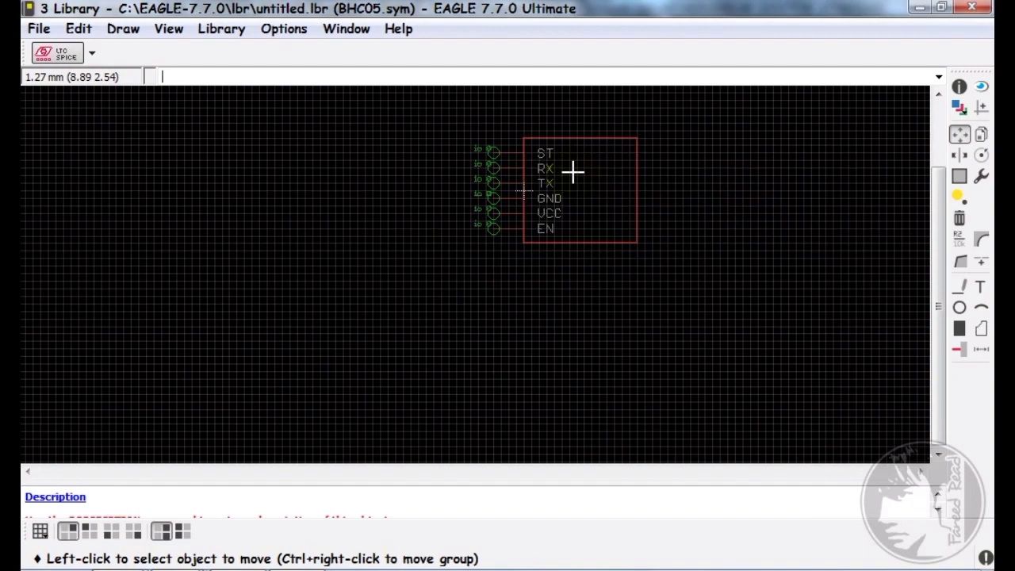
- Save the library as BTHC05 in the EAGLE lbr folder
{"action": "key", "text": "ctrl+s"}
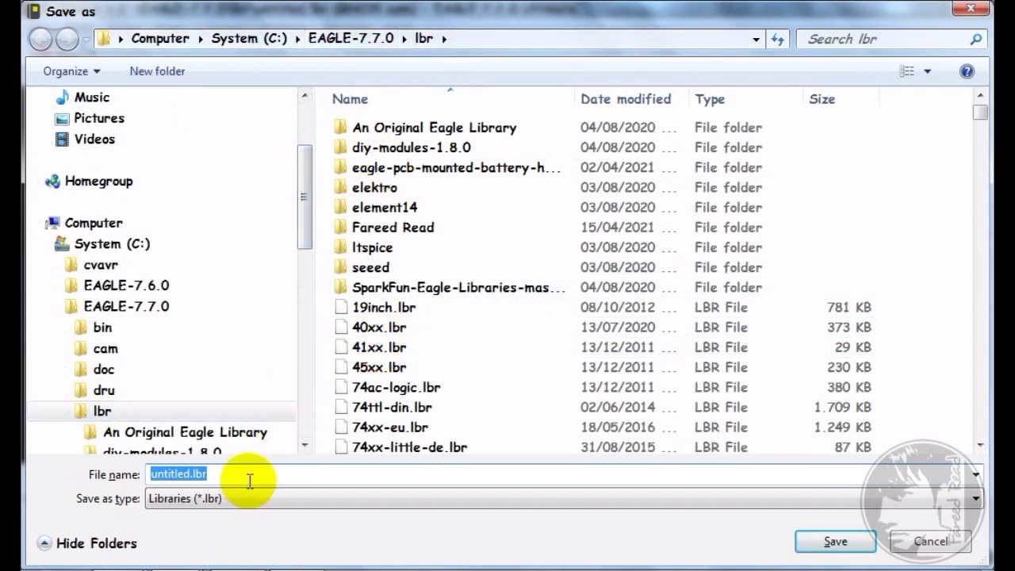
{"action": "type", "text": "BTH"}
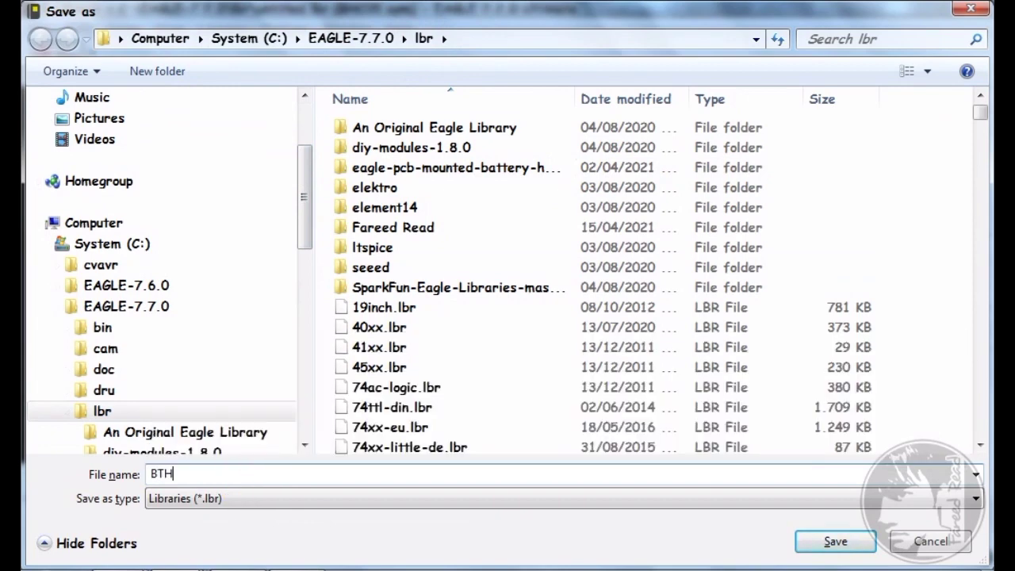
{"action": "type", "text": "C05"}
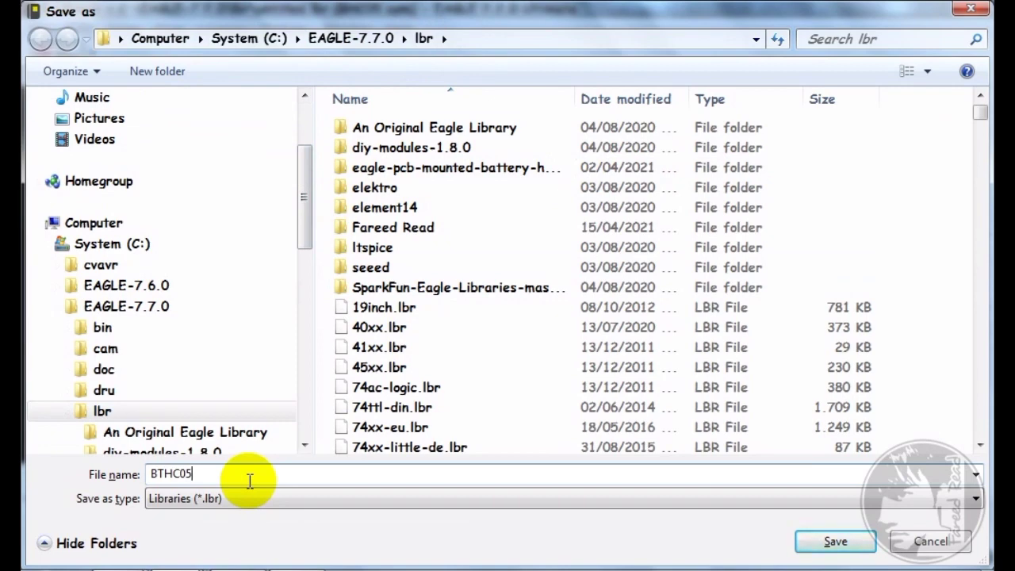
{"action": "key", "text": "Return"}
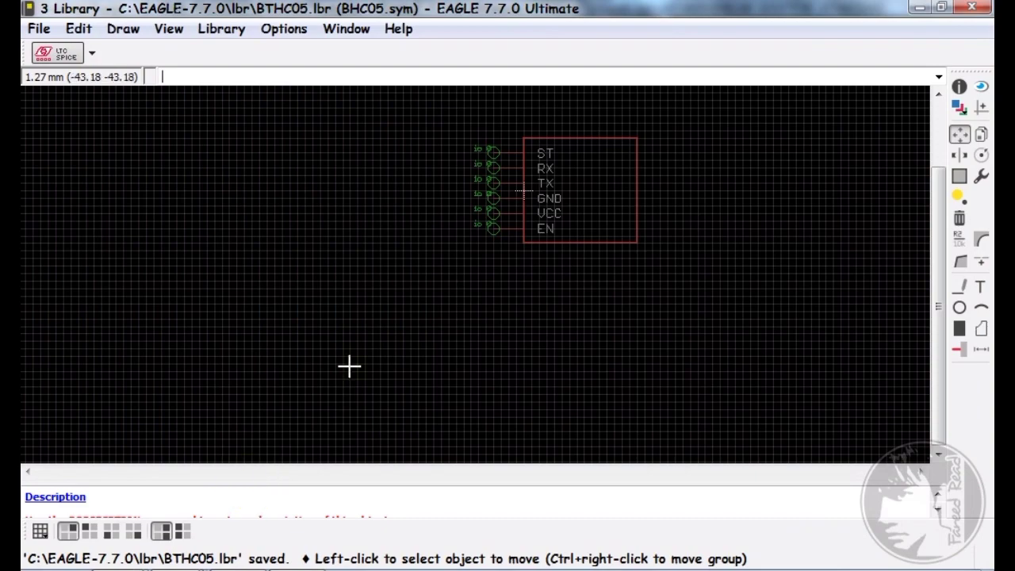
- Create a new package named BTHC05 in the library
{"action": "scroll", "coordinate": [560, 152], "scroll_direction": "up", "scroll_amount": 4}
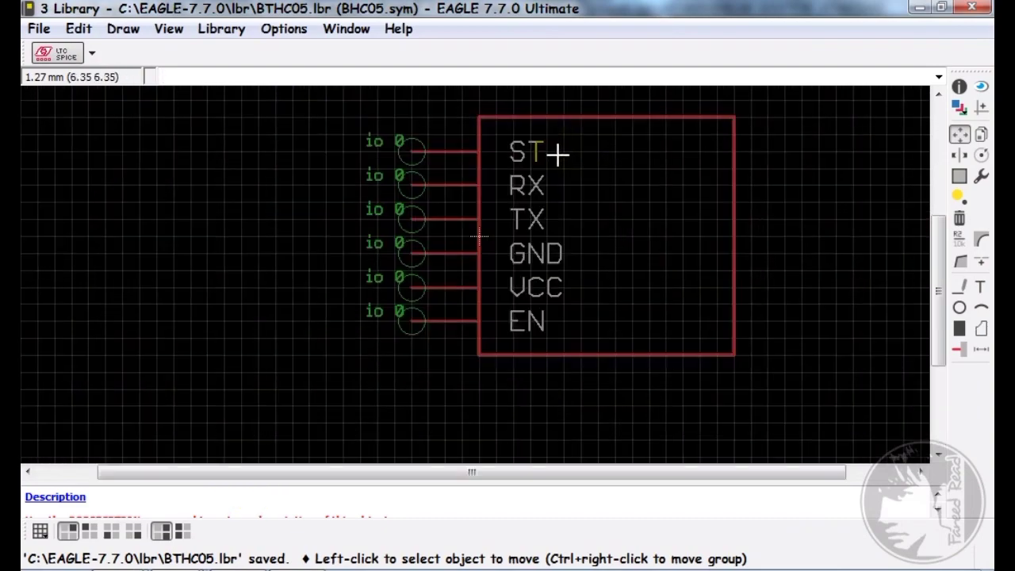
{"action": "left_click", "coordinate": [246, 38]}
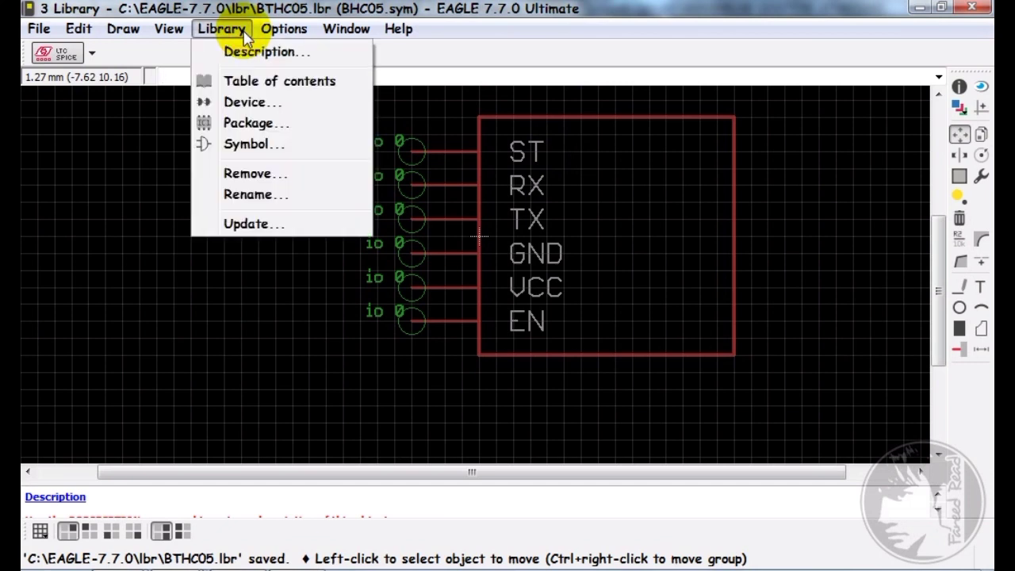
{"action": "left_click", "coordinate": [244, 125]}
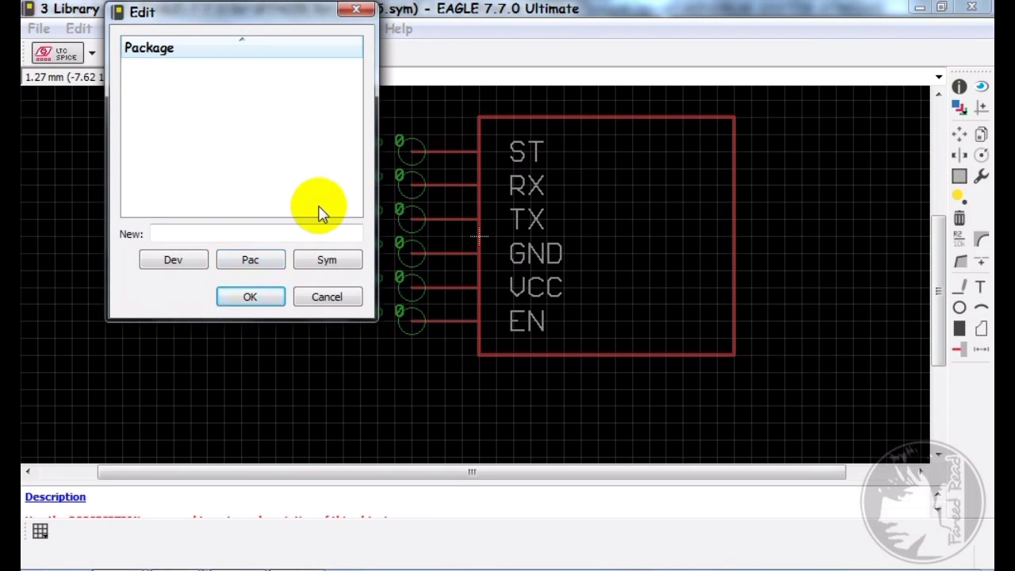
{"action": "left_click", "coordinate": [318, 234]}
{"action": "type", "text": "BTH"}
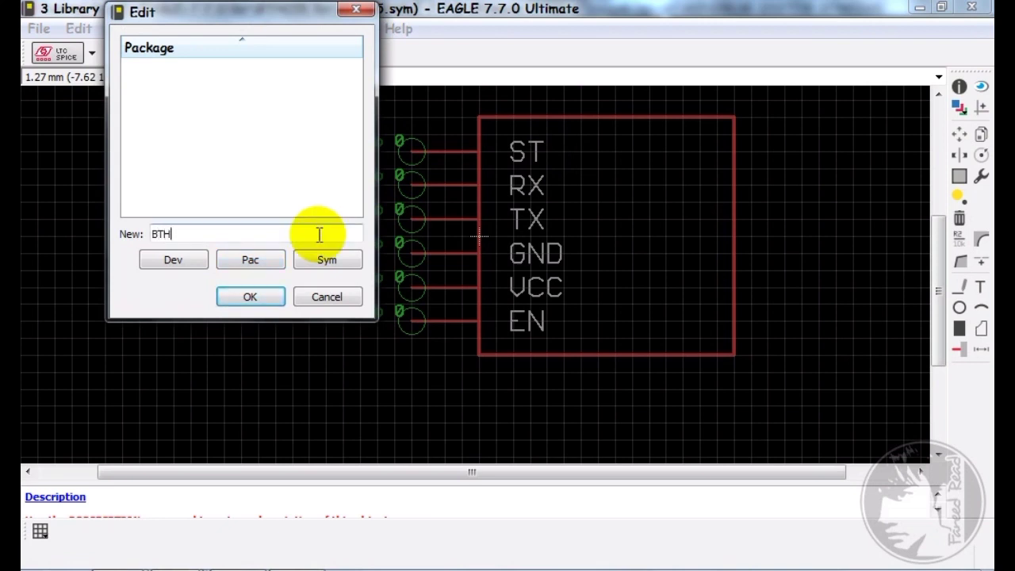
{"action": "type", "text": "C05"}
{"action": "key", "text": "Return"}
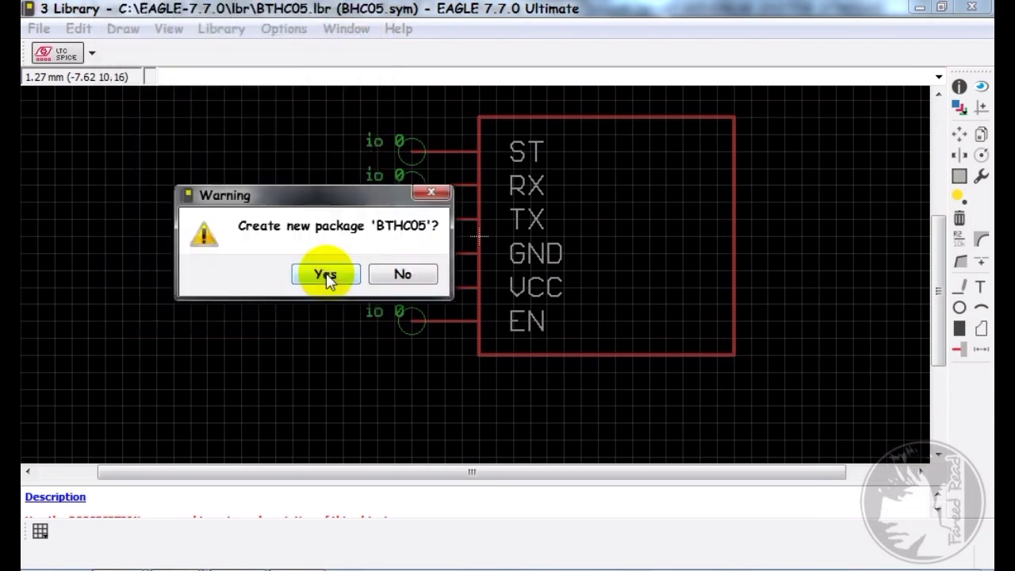
{"action": "left_click", "coordinate": [325, 274]}
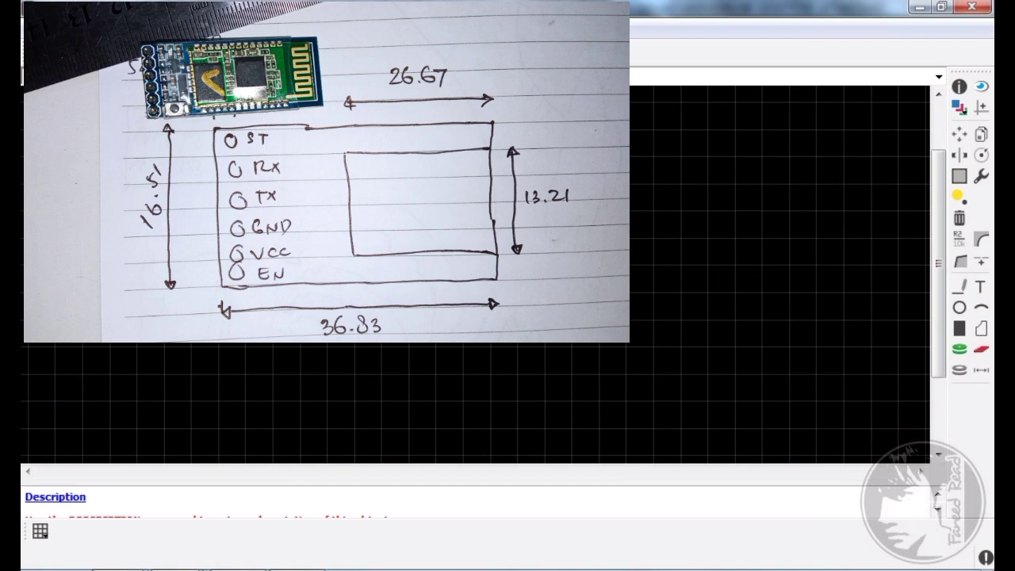
- Start the Dimension tool and turn on showing the unit in dimension labels
{"action": "left_click", "coordinate": [982, 369]}
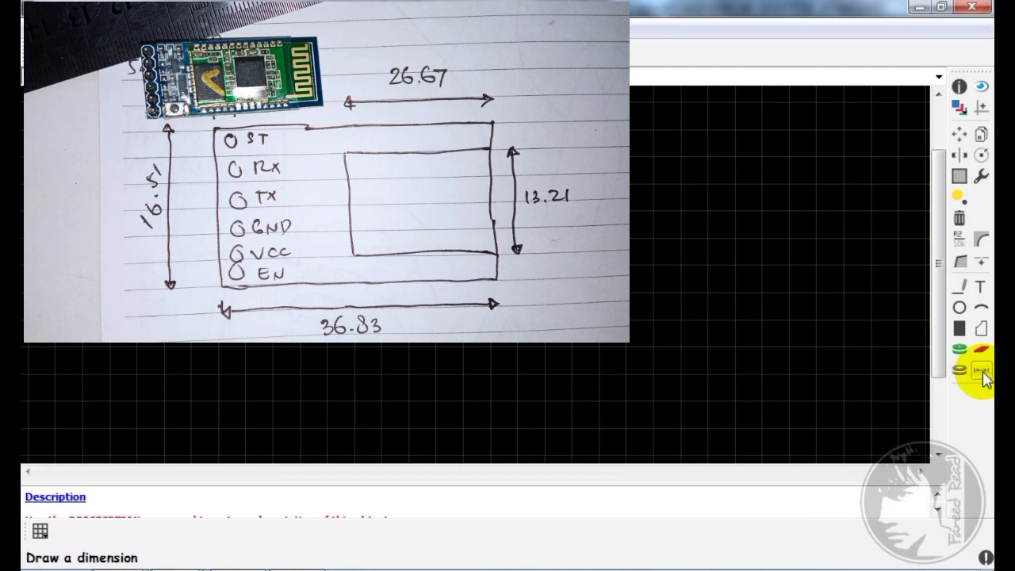
{"action": "left_click", "coordinate": [982, 370]}
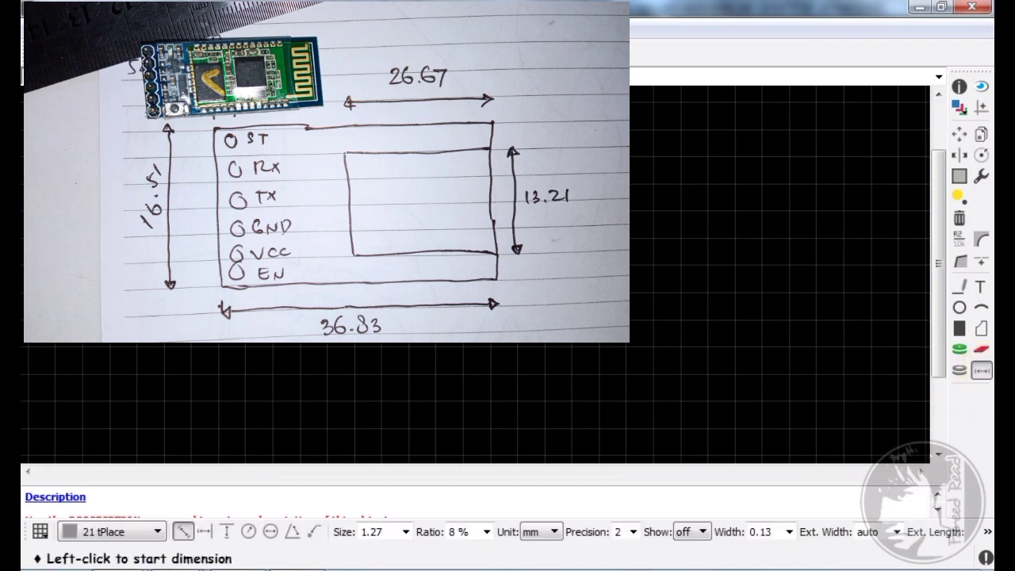
{"action": "left_click", "coordinate": [686, 535]}
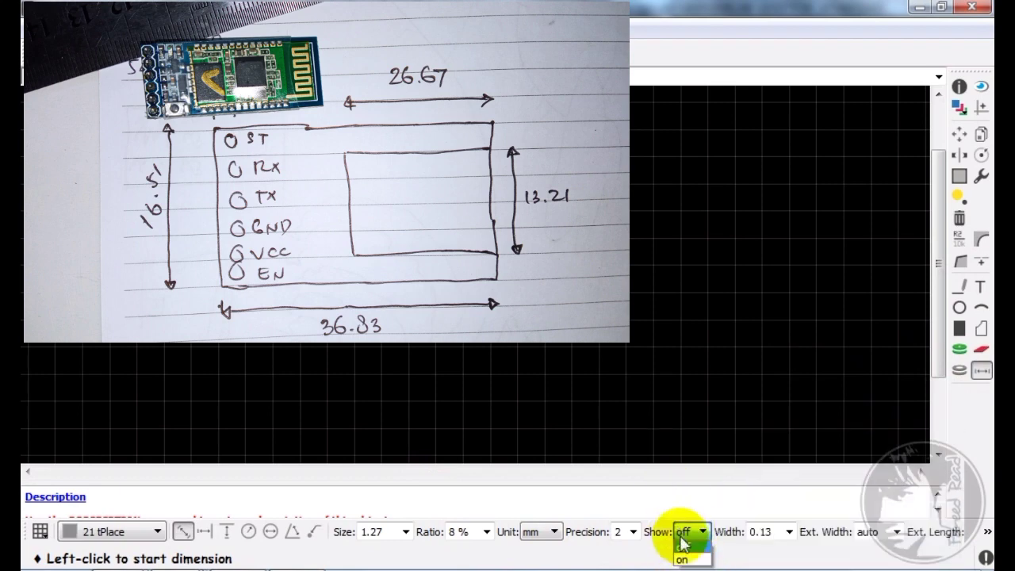
{"action": "left_click", "coordinate": [687, 559]}
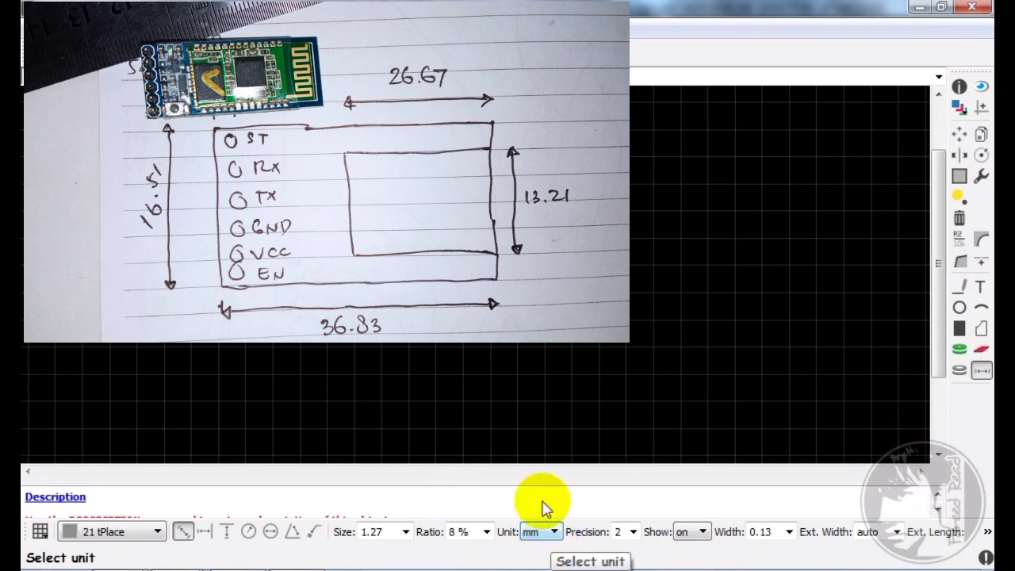
- Draw a vertical 16.51 mm dimension upward to (0, 10.16), with its dimension line offset about 2.54 mm to the left
{"action": "left_click", "coordinate": [462, 423]}
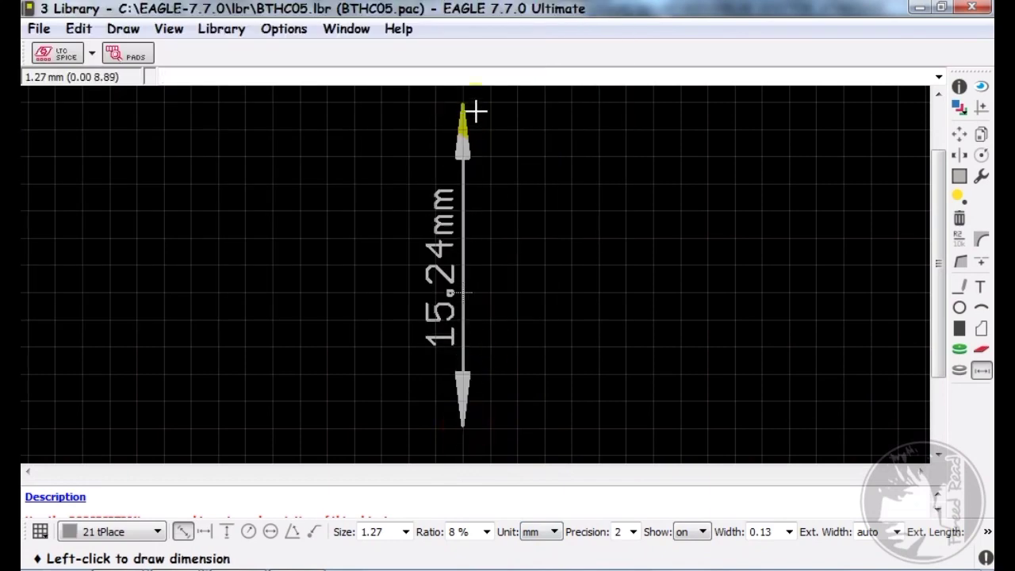
{"action": "scroll", "coordinate": [476, 107], "scroll_direction": "down", "scroll_amount": 2}
{"action": "scroll", "coordinate": [478, 107], "scroll_direction": "up", "scroll_amount": 2}
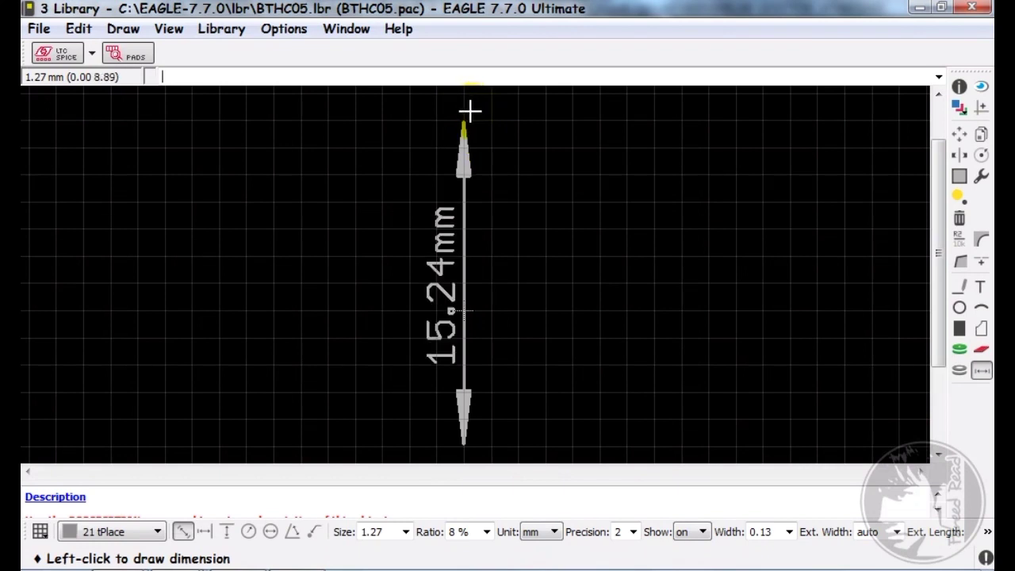
{"action": "left_click", "coordinate": [473, 101]}
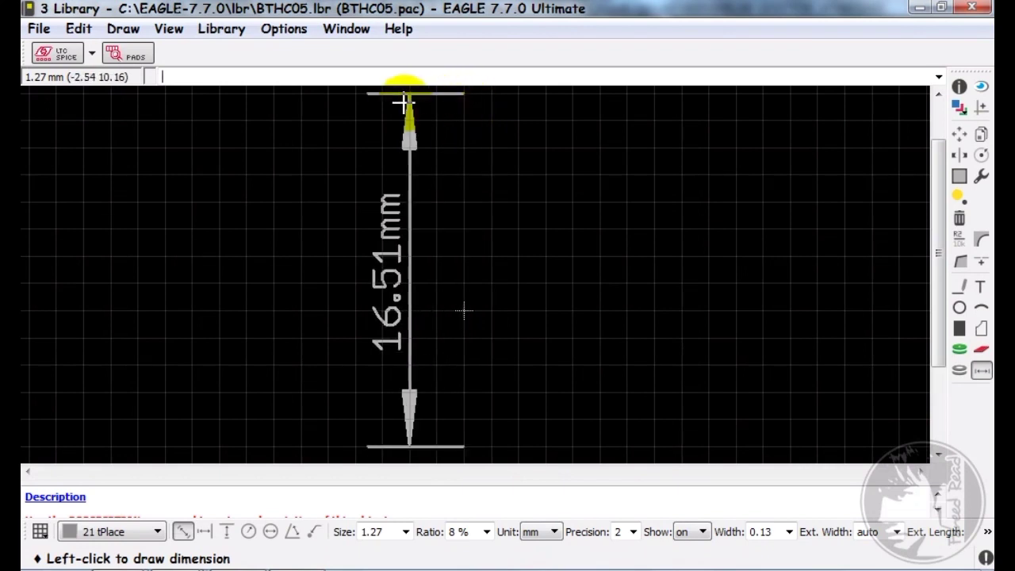
{"action": "left_click", "coordinate": [403, 101]}
{"action": "scroll", "coordinate": [410, 220], "scroll_direction": "down", "scroll_amount": 3}
{"action": "scroll", "coordinate": [425, 173], "scroll_direction": "up", "scroll_amount": 2}
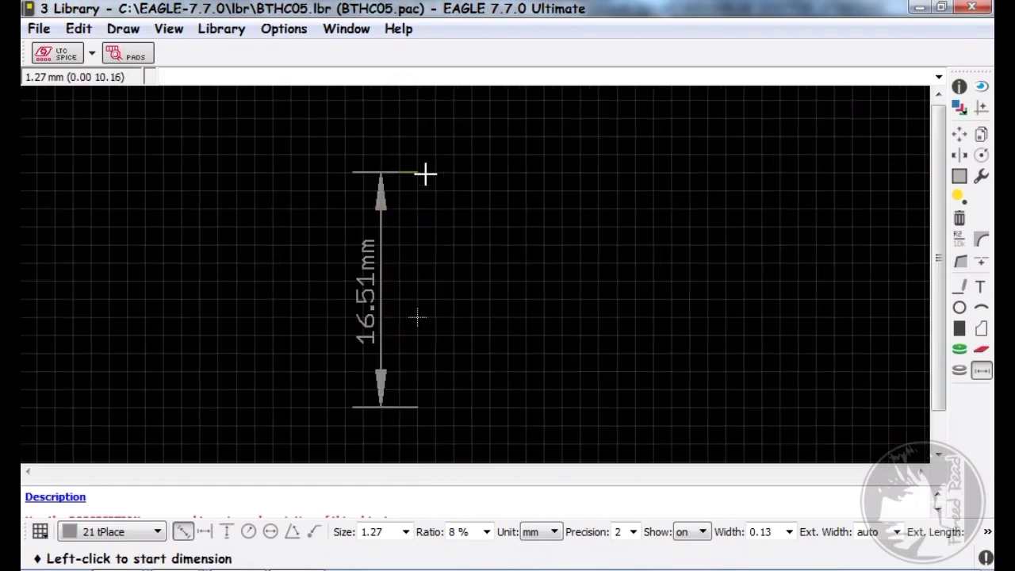
- Draw a horizontal 36.83 mm dimension starting at (0, 10.16), with its dimension line offset about 2.54 mm above
{"action": "scroll", "coordinate": [425, 174], "scroll_direction": "up", "scroll_amount": 1}
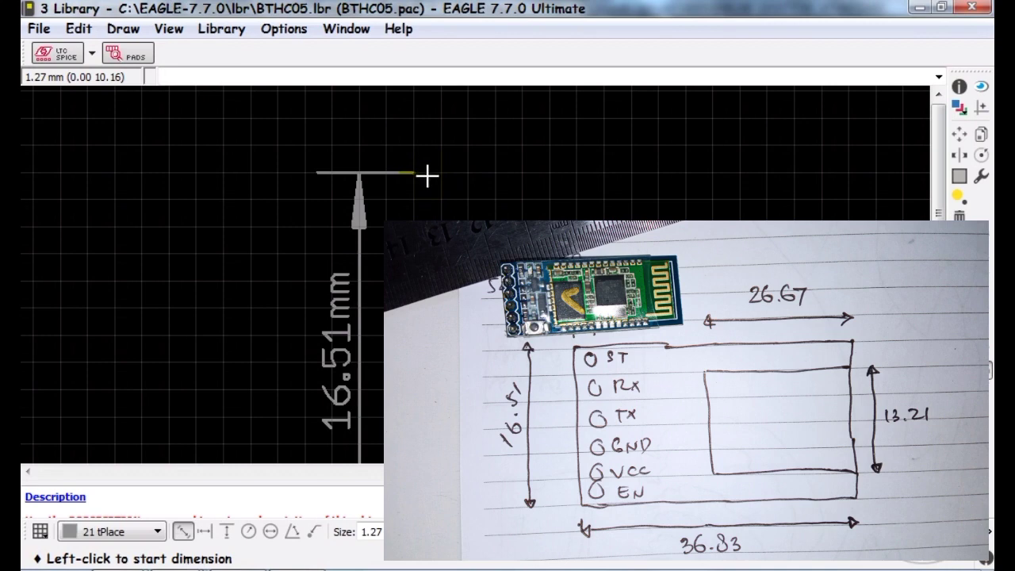
{"action": "scroll", "coordinate": [425, 172], "scroll_direction": "up", "scroll_amount": 3}
{"action": "left_click", "coordinate": [375, 166]}
{"action": "scroll", "coordinate": [371, 163], "scroll_direction": "down", "scroll_amount": 2}
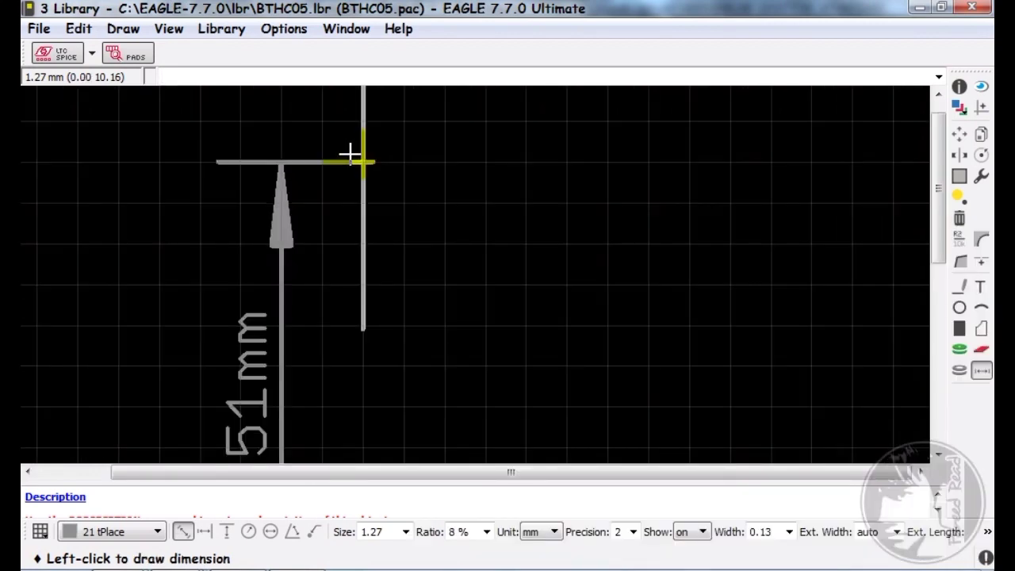
{"action": "scroll", "coordinate": [353, 155], "scroll_direction": "down", "scroll_amount": 2}
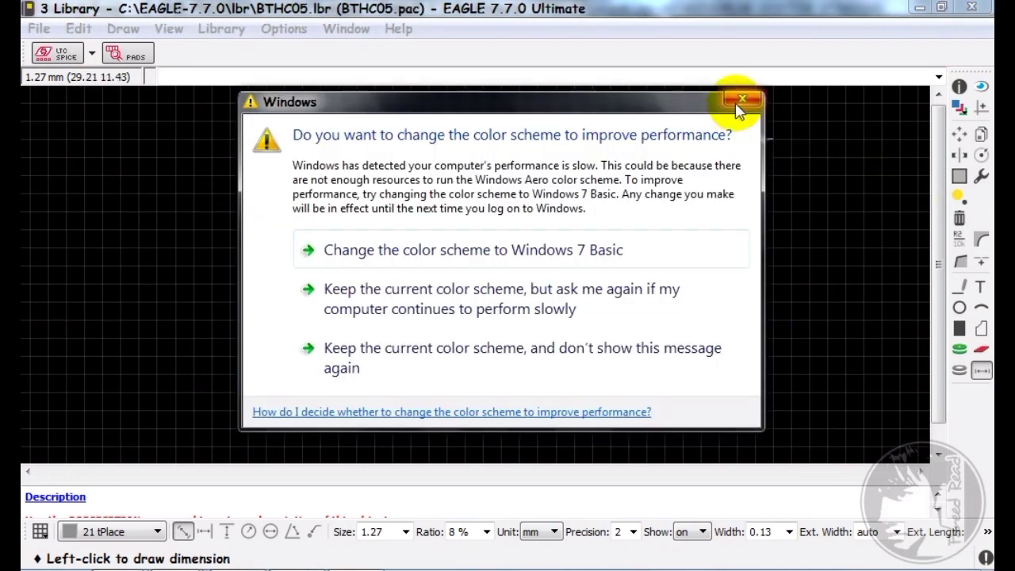
{"action": "left_click", "coordinate": [740, 101]}
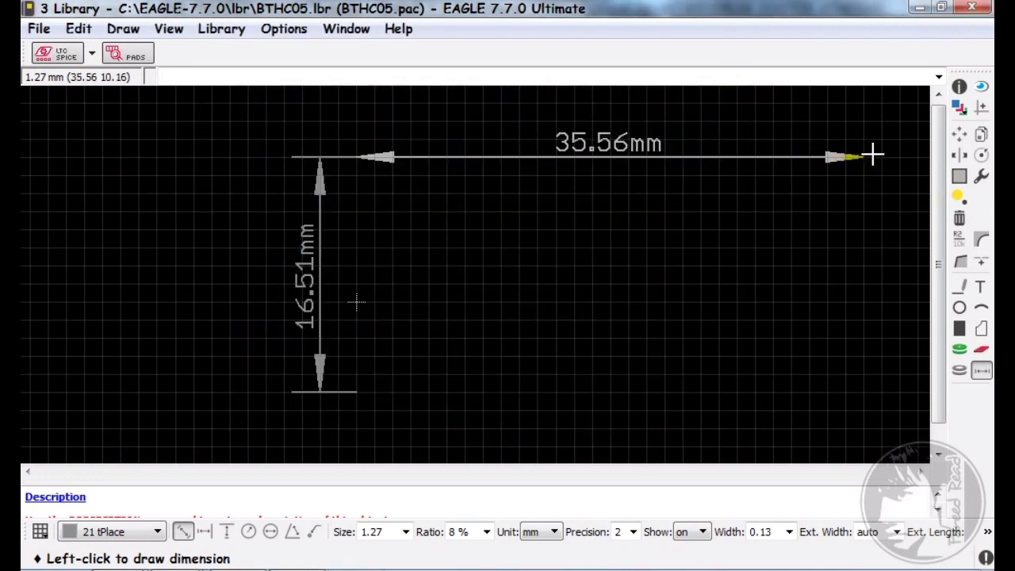
{"action": "left_click", "coordinate": [886, 156]}
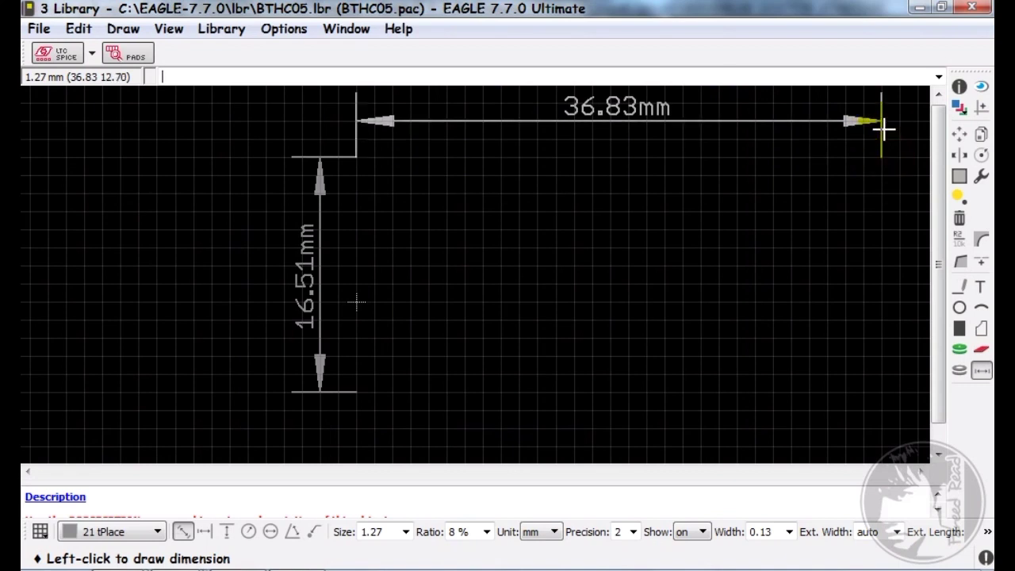
{"action": "left_click", "coordinate": [885, 121]}
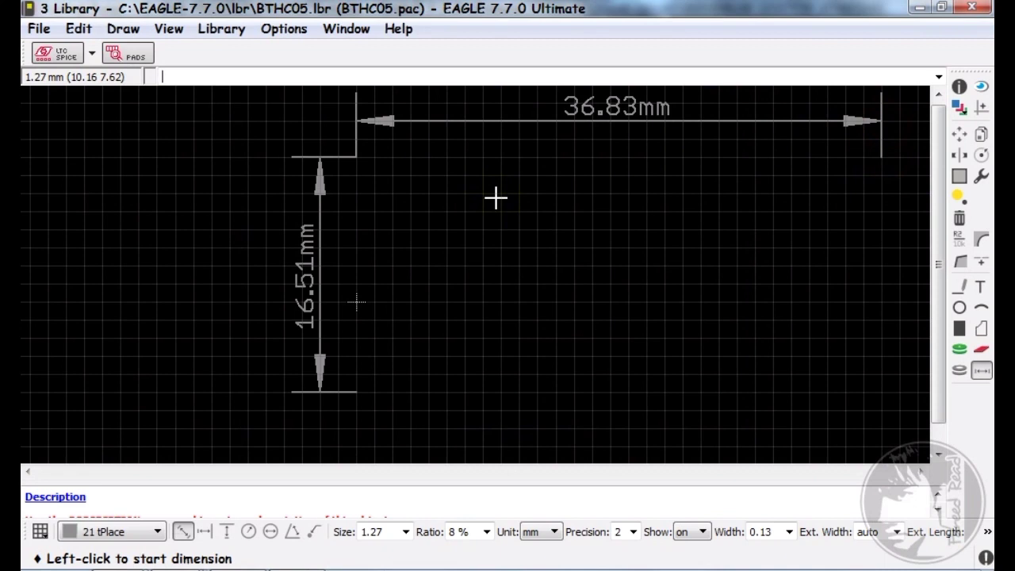
- Draw the closed 36.83 by 16.51 mm module outline on tPlace with 0.254 mm wide wire, following the two dimensions
{"action": "left_click", "coordinate": [868, 298]}
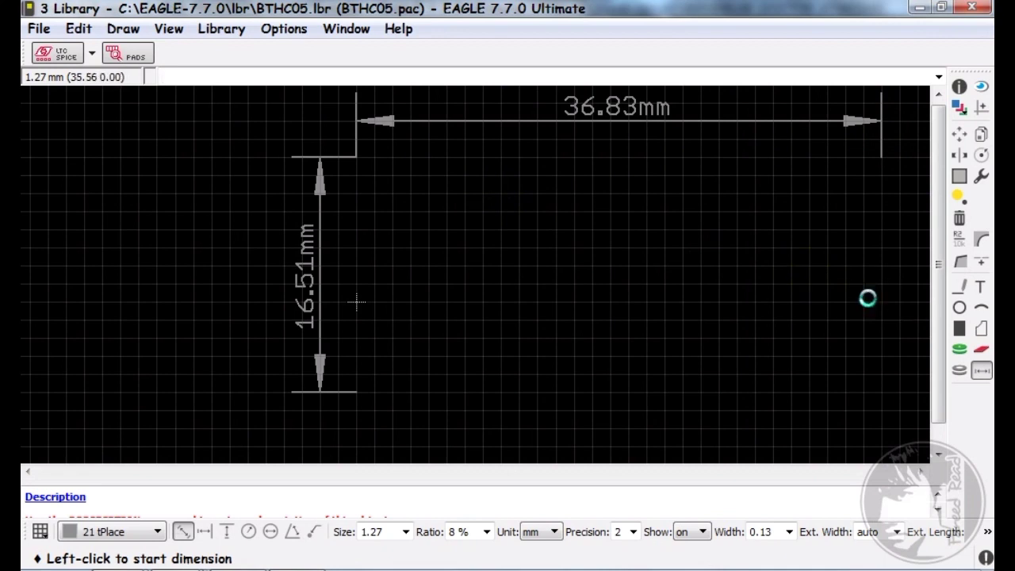
{"action": "left_click", "coordinate": [961, 288]}
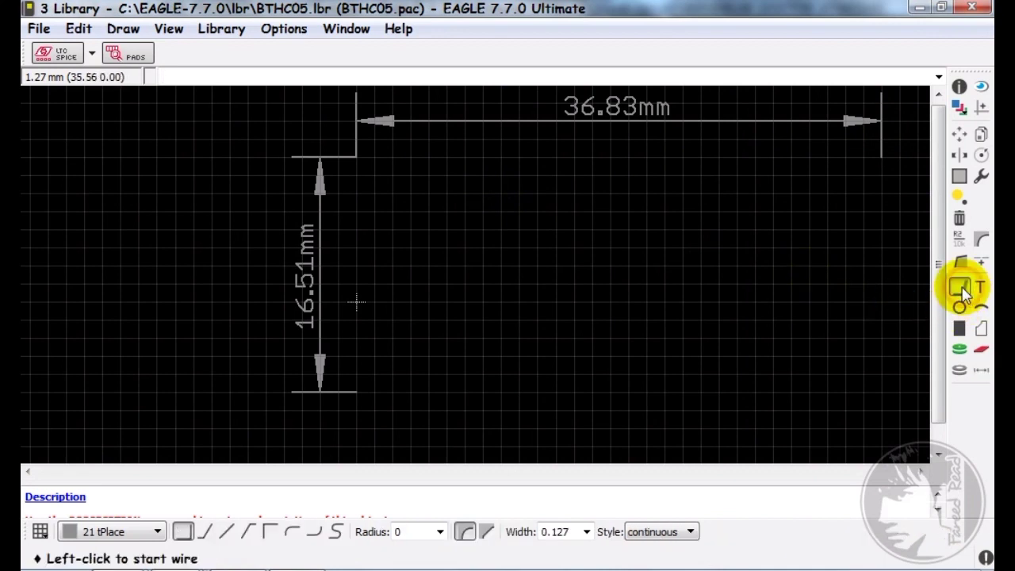
{"action": "left_click", "coordinate": [587, 532]}
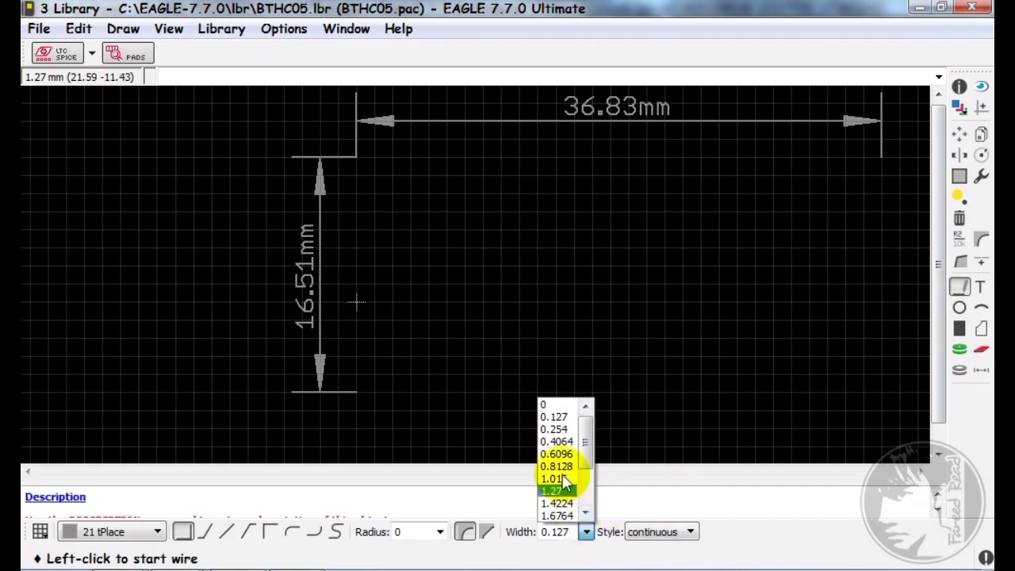
{"action": "left_click", "coordinate": [555, 429]}
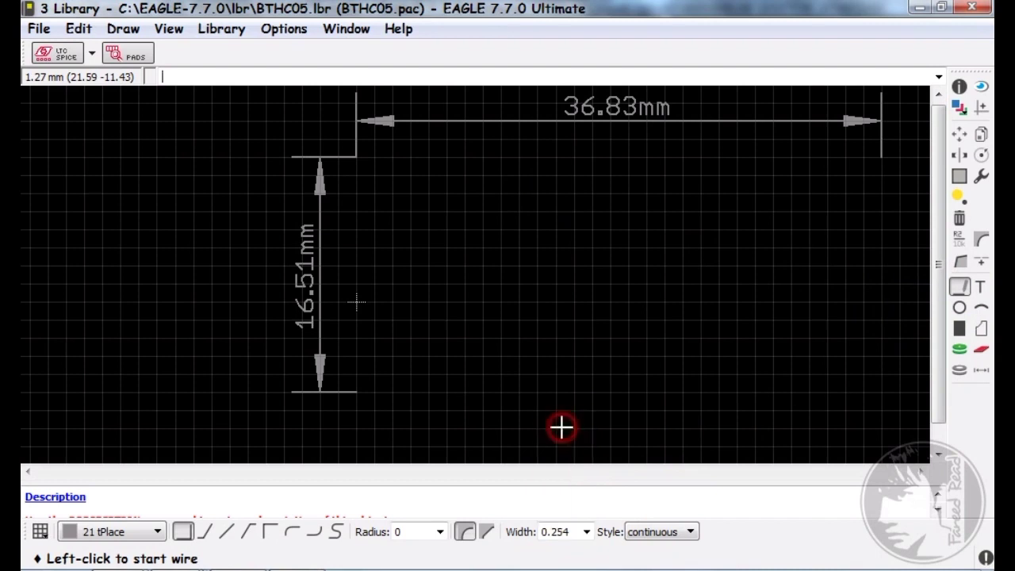
{"action": "left_click", "coordinate": [358, 155]}
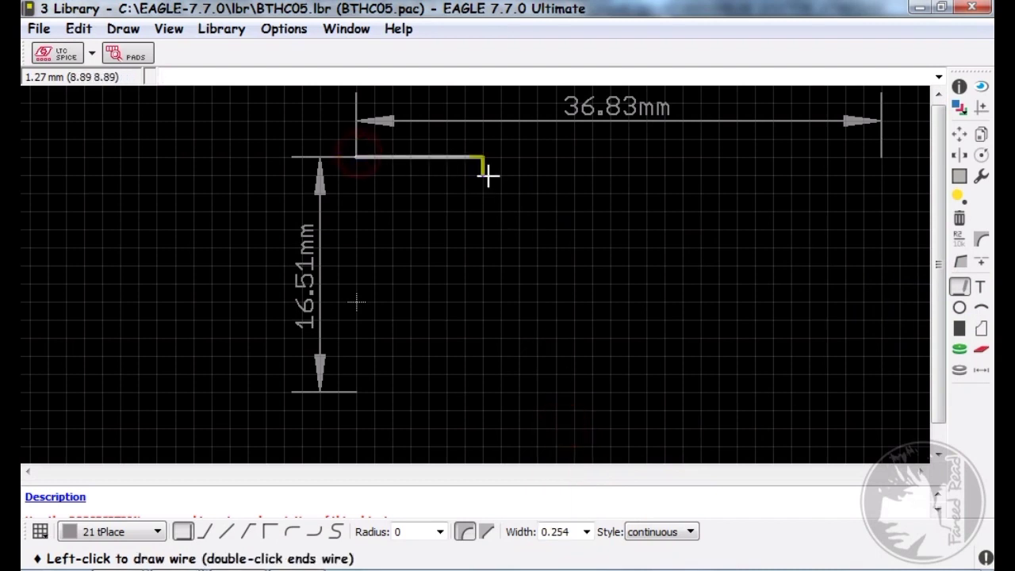
{"action": "left_click", "coordinate": [885, 389]}
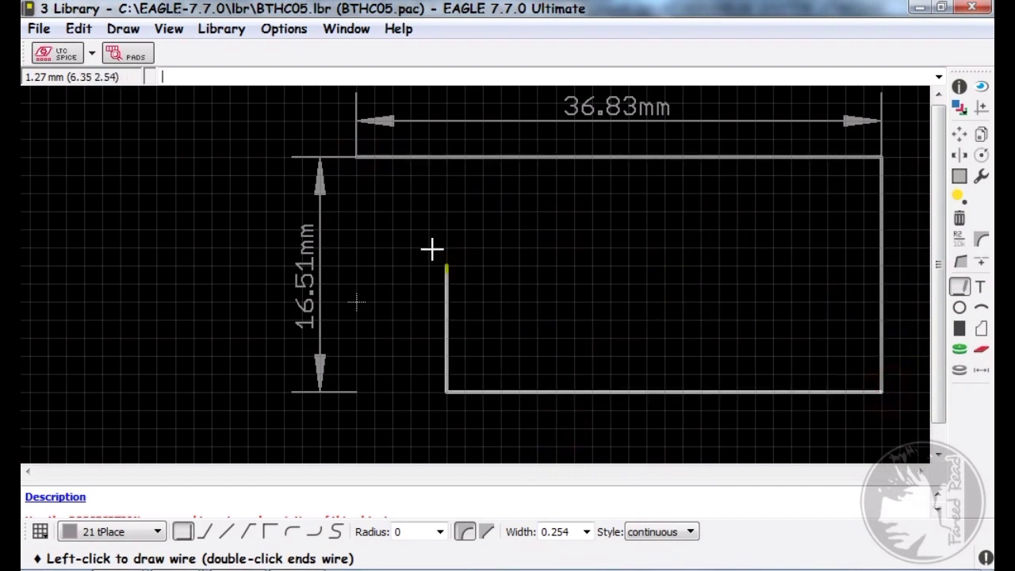
{"action": "left_click", "coordinate": [359, 156]}
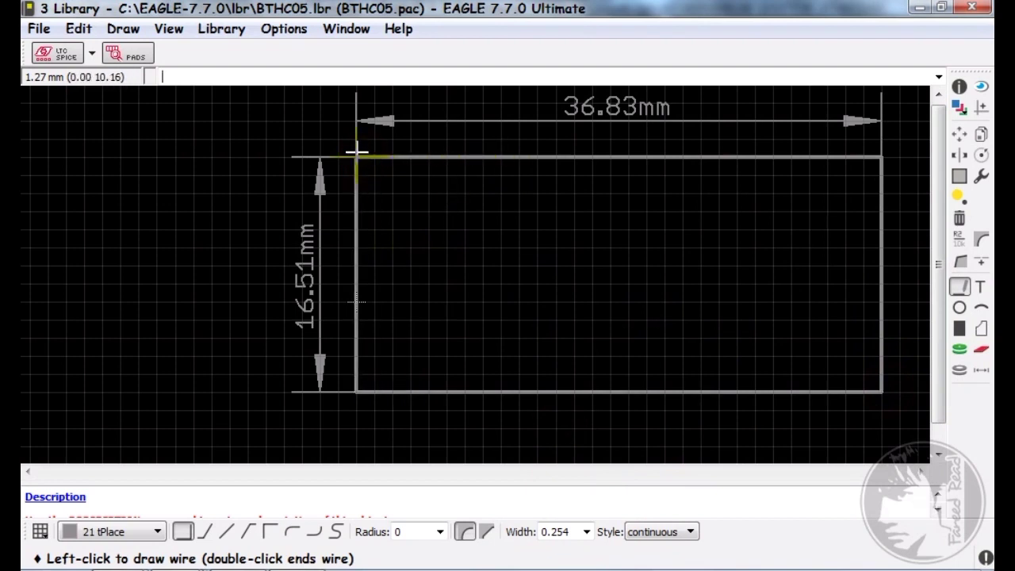
{"action": "left_click", "coordinate": [357, 156]}
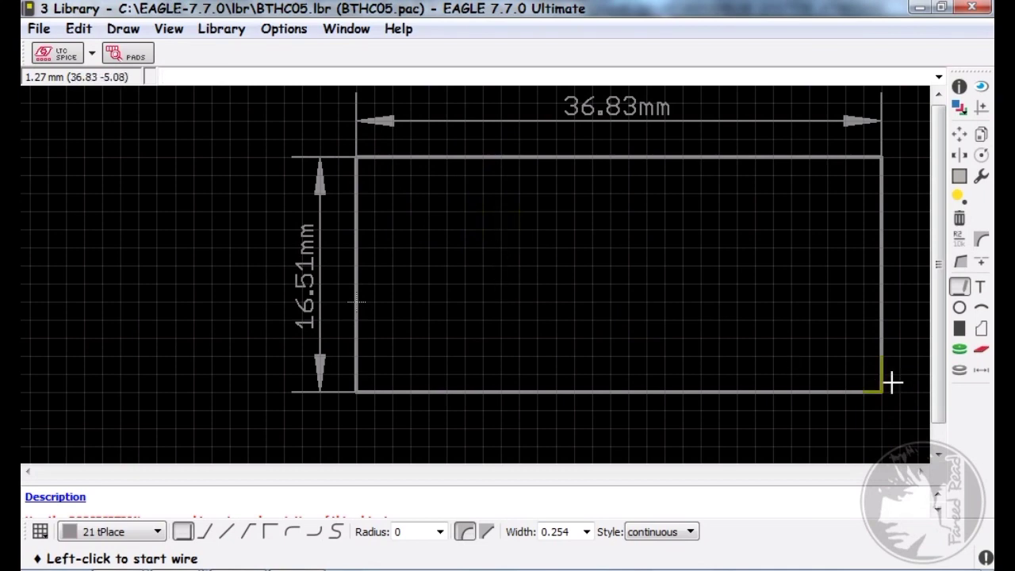
- Draw a horizontal 1.27 mm dimension from the outline's lower-left corner, placing its dimension line above the 36.83 mm dimension
{"action": "left_click", "coordinate": [974, 376]}
{"action": "left_click", "coordinate": [981, 370]}
{"action": "scroll", "coordinate": [394, 346], "scroll_direction": "down", "scroll_amount": 2}
{"action": "scroll", "coordinate": [412, 335], "scroll_direction": "up", "scroll_amount": 6}
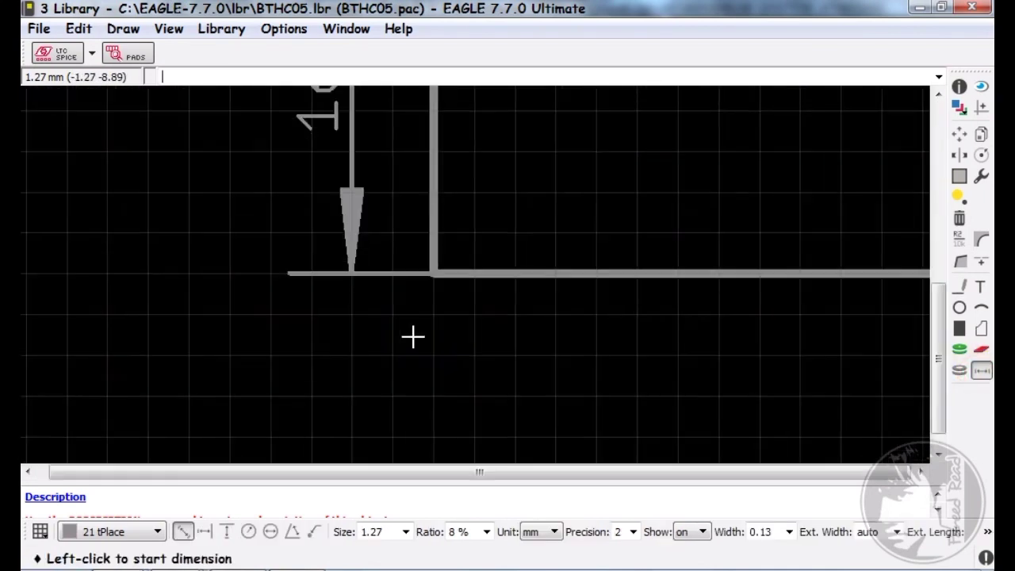
{"action": "left_click", "coordinate": [442, 231]}
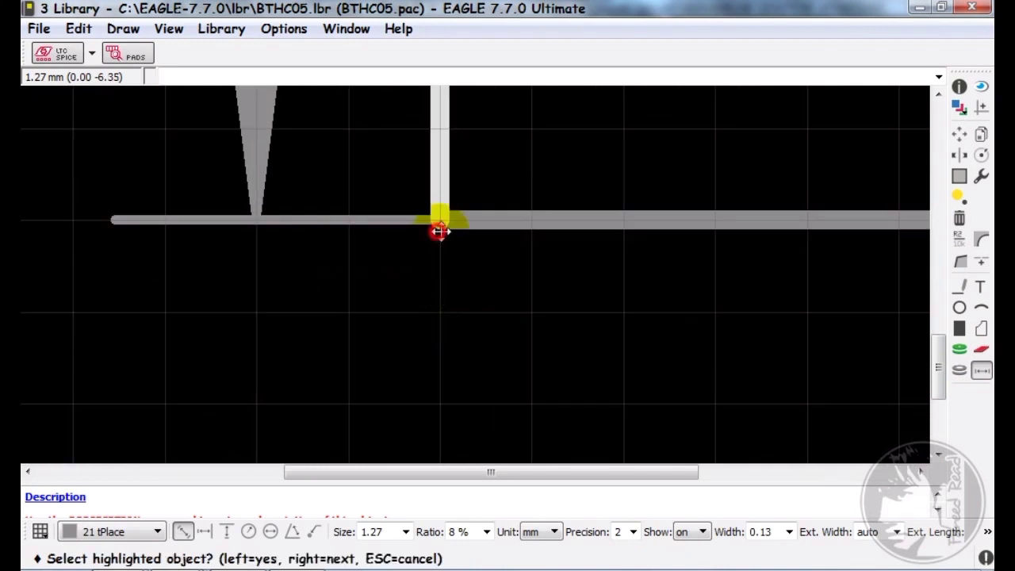
{"action": "left_click", "coordinate": [498, 234]}
{"action": "scroll", "coordinate": [522, 235], "scroll_direction": "down", "scroll_amount": 2}
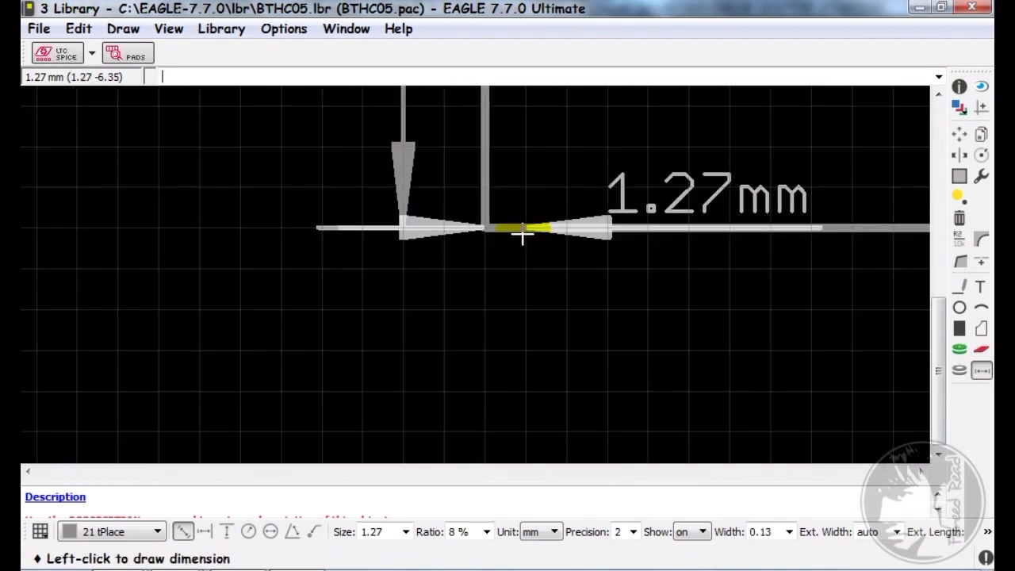
{"action": "scroll", "coordinate": [503, 177], "scroll_direction": "down", "scroll_amount": 4}
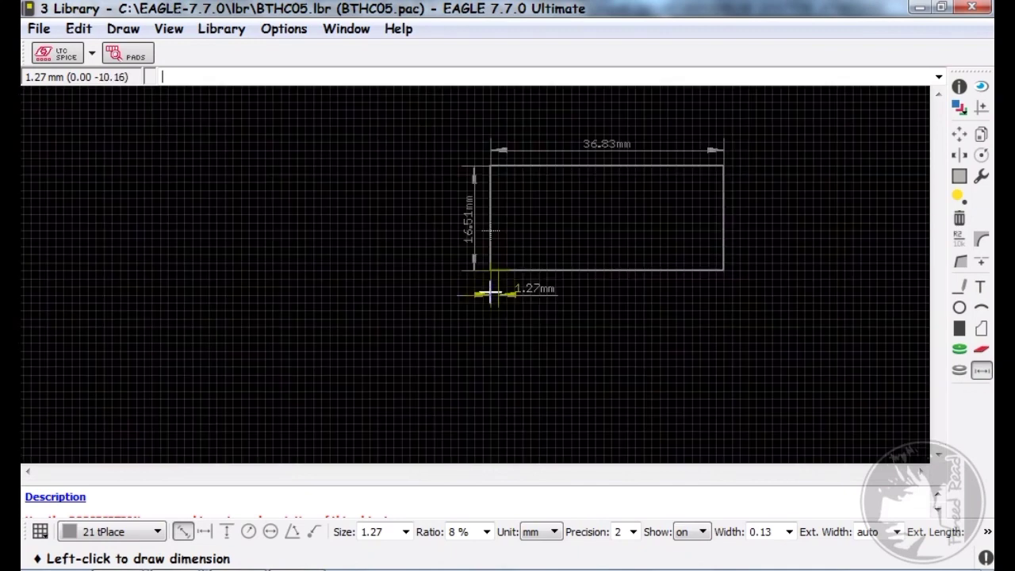
{"action": "left_click", "coordinate": [514, 105]}
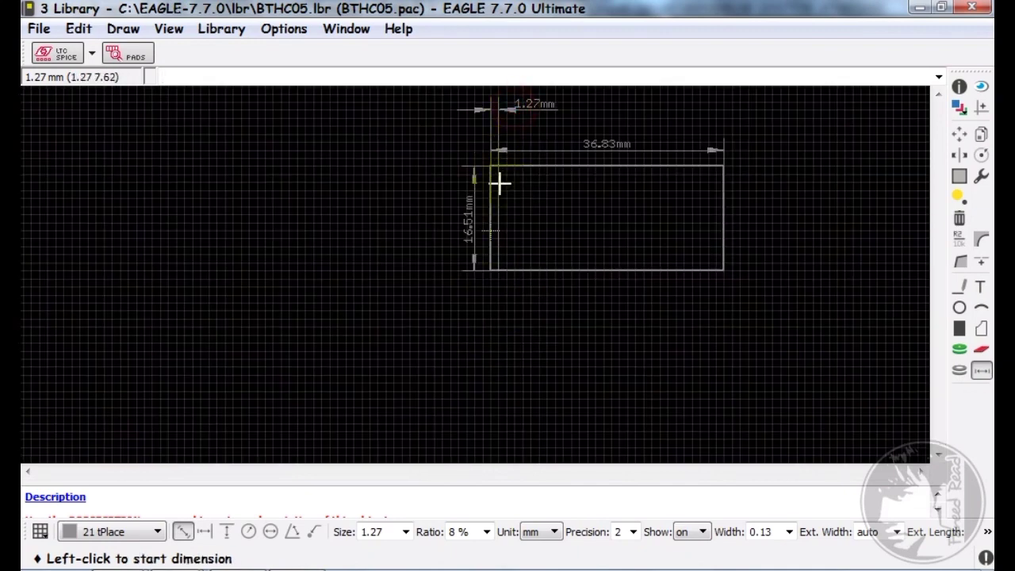
- Place a square pad with 0.8 mm drill on the 1.27 mm guide line at (1.270, 8.255)
{"action": "scroll", "coordinate": [498, 181], "scroll_direction": "up", "scroll_amount": 3}
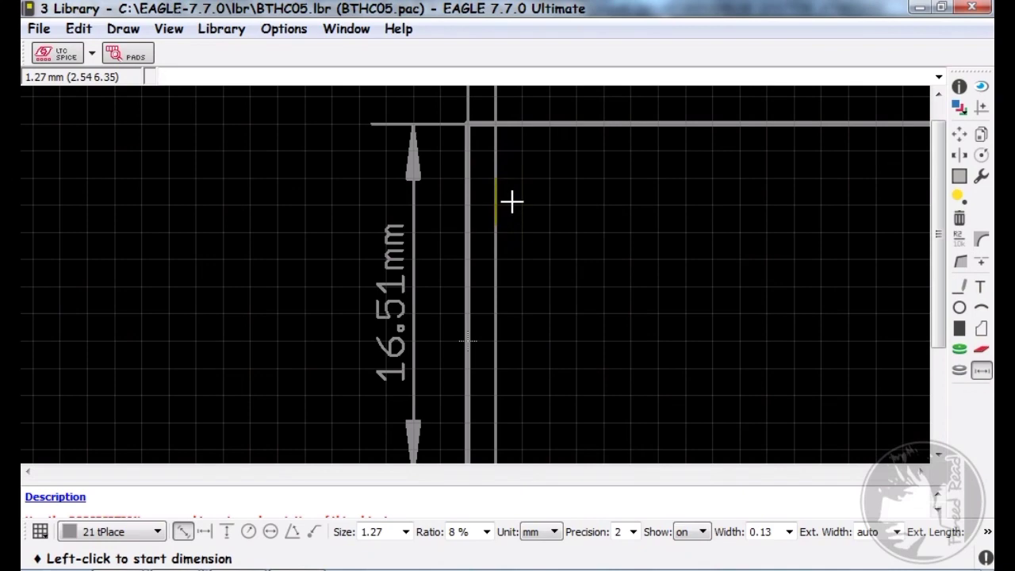
{"action": "scroll", "coordinate": [481, 161], "scroll_direction": "down", "scroll_amount": 3}
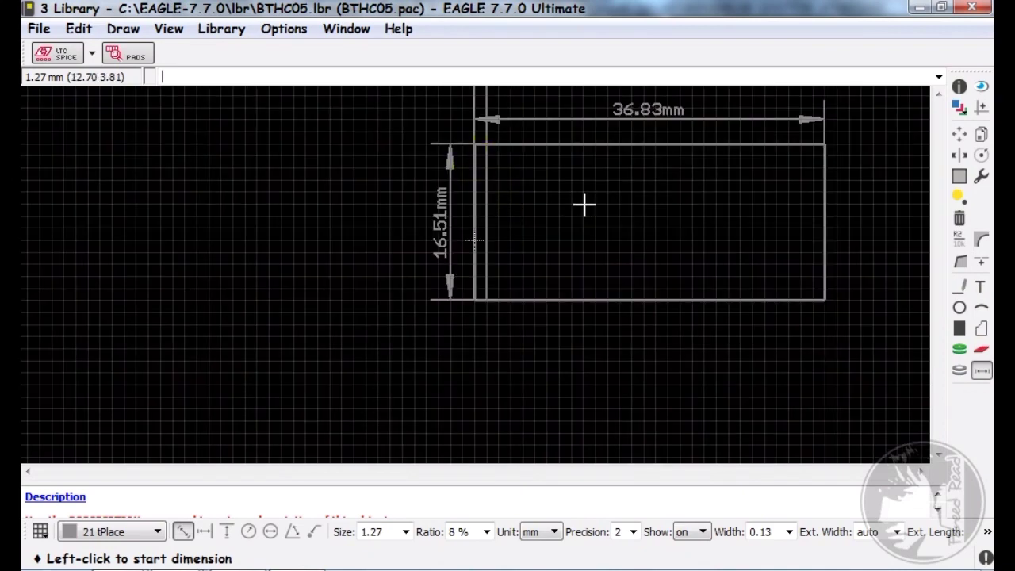
{"action": "scroll", "coordinate": [502, 202], "scroll_direction": "down", "scroll_amount": 2}
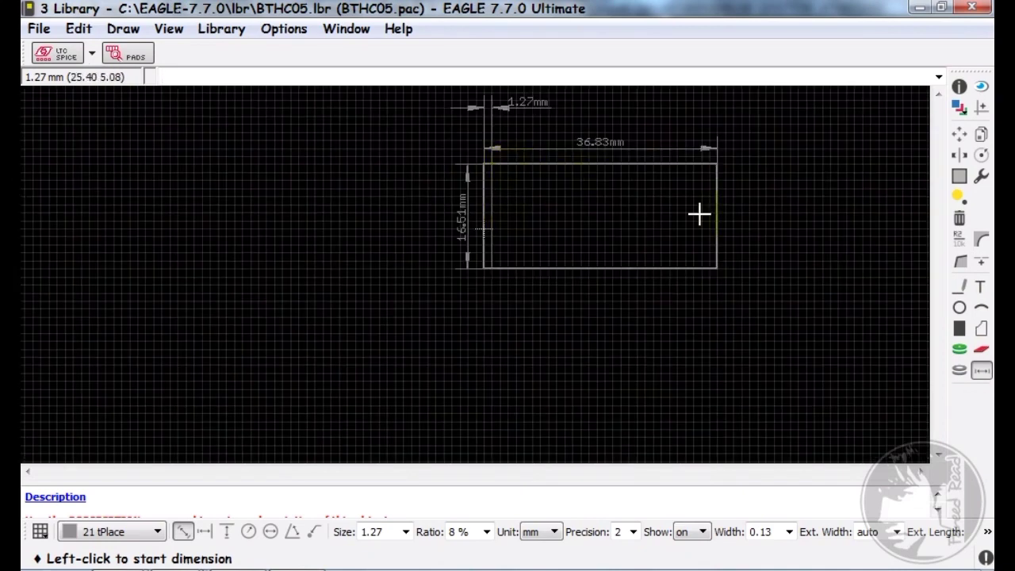
{"action": "left_click", "coordinate": [959, 350]}
{"action": "scroll", "coordinate": [336, 394], "scroll_direction": "up", "scroll_amount": 3}
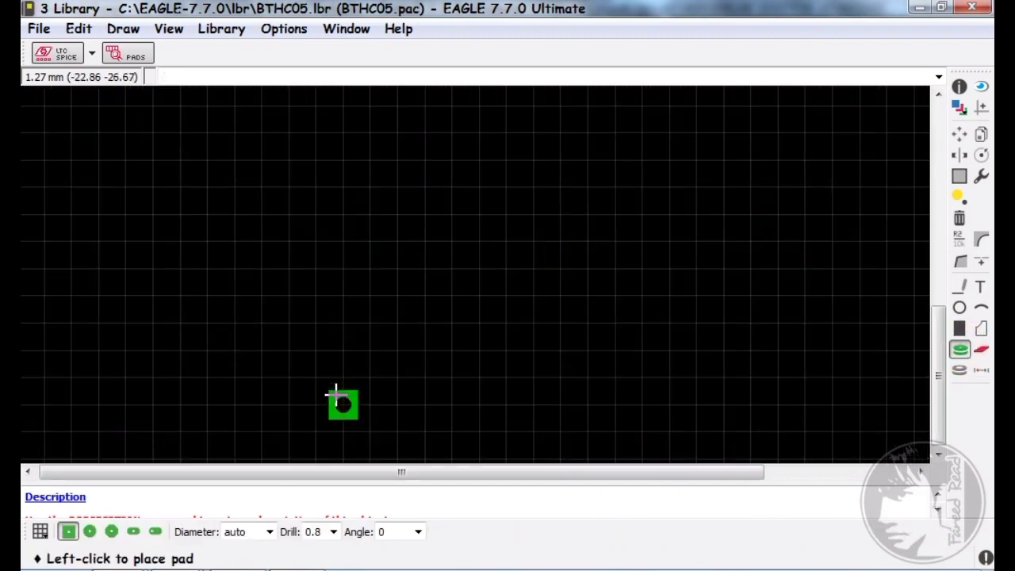
{"action": "scroll", "coordinate": [320, 344], "scroll_direction": "down", "scroll_amount": 3}
{"action": "scroll", "coordinate": [410, 318], "scroll_direction": "up", "scroll_amount": 6}
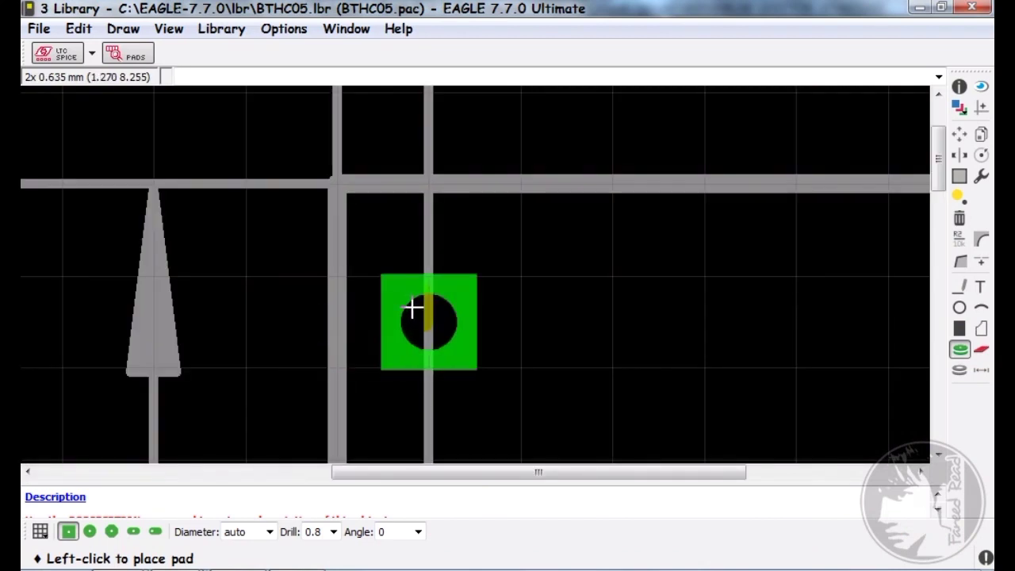
{"action": "left_click", "coordinate": [413, 308]}
{"action": "scroll", "coordinate": [414, 309], "scroll_direction": "down", "scroll_amount": 2}
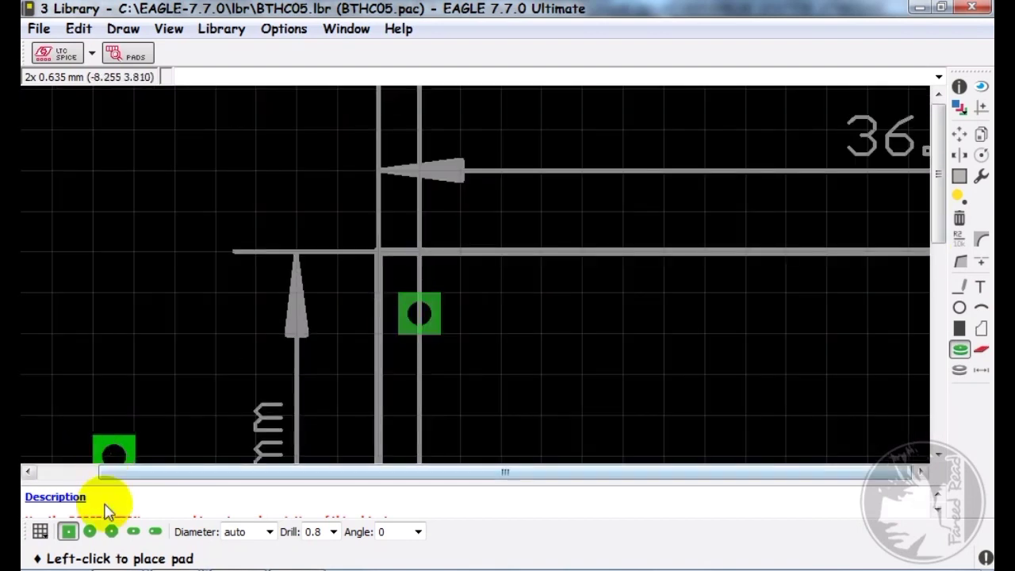
- Place five octagonal pads with 0.8 mm drill in a column below the square pad at 2.54 mm spacing
{"action": "left_click", "coordinate": [112, 531]}
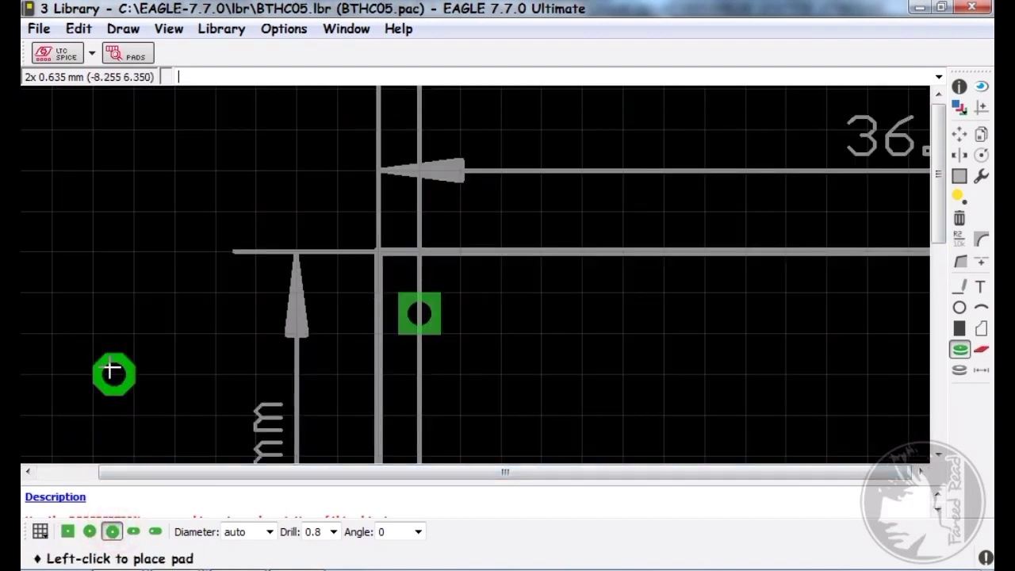
{"action": "middle_click_drag", "start_coordinate": [356, 418], "coordinate": [315, 328]}
{"action": "left_click", "coordinate": [377, 304]}
{"action": "left_click", "coordinate": [377, 384]}
{"action": "scroll", "coordinate": [376, 383], "scroll_direction": "down", "scroll_amount": 1}
{"action": "middle_click_drag", "start_coordinate": [374, 444], "coordinate": [353, 250]}
{"action": "left_click", "coordinate": [358, 187]}
{"action": "left_click", "coordinate": [359, 242]}
{"action": "scroll", "coordinate": [373, 251], "scroll_direction": "down", "scroll_amount": 3}
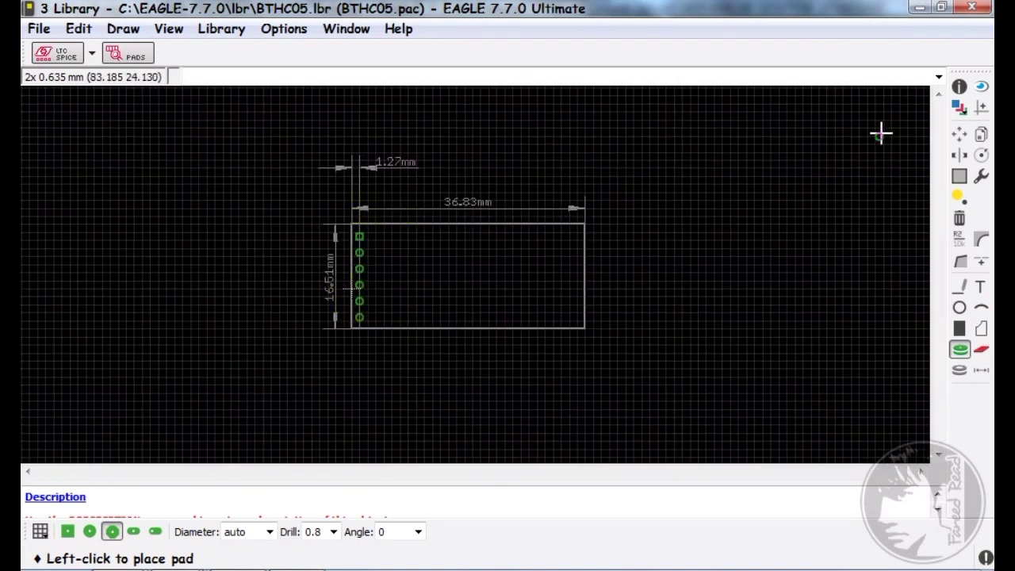
- Move the 1.27 mm dimension's line from above the module outline to below it
{"action": "left_click", "coordinate": [959, 135]}
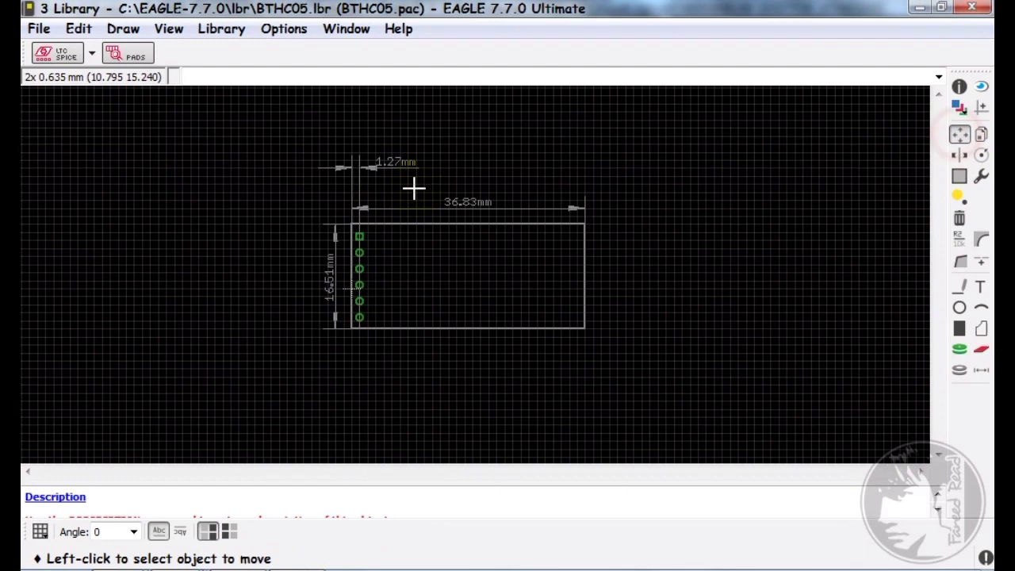
{"action": "left_click", "coordinate": [353, 164]}
{"action": "left_click", "coordinate": [344, 389]}
{"action": "scroll", "coordinate": [380, 251], "scroll_direction": "up", "scroll_amount": 3}
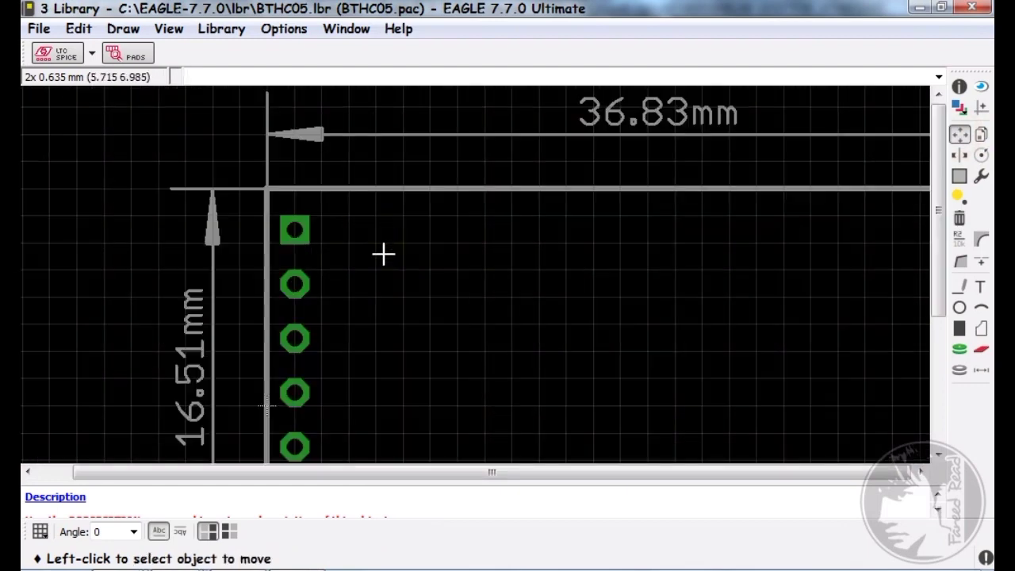
{"action": "scroll", "coordinate": [380, 251], "scroll_direction": "down", "scroll_amount": 2}
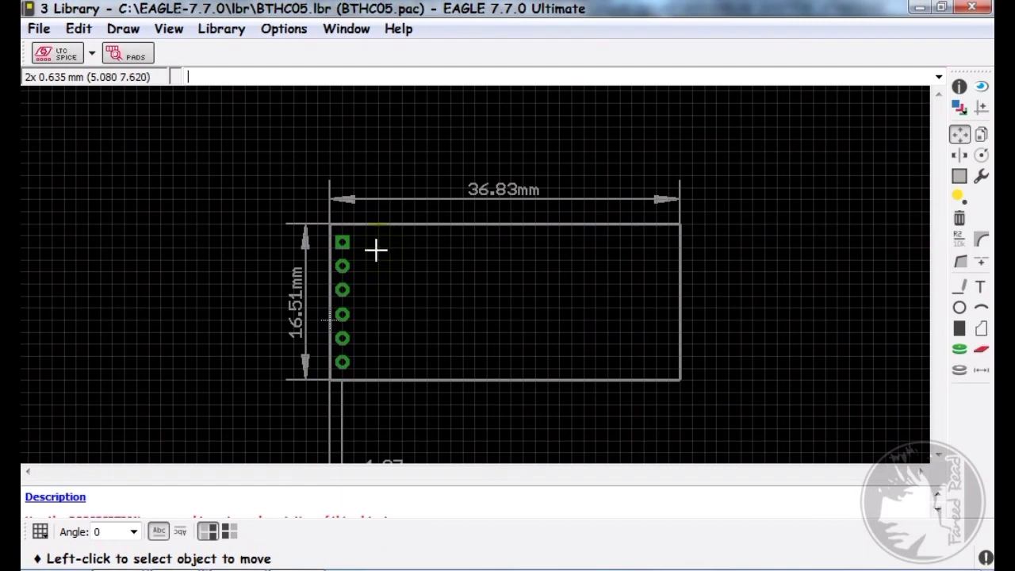
- Place the text ST in size 1.27 on tPlace beside the square pad at (3.175, 7.620)
{"action": "left_click", "coordinate": [959, 240]}
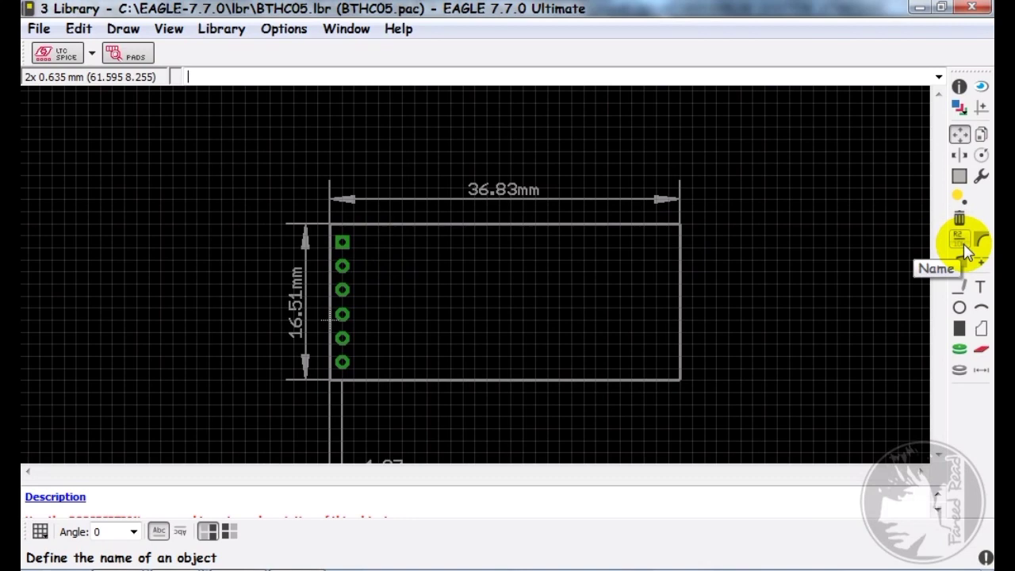
{"action": "left_click", "coordinate": [980, 286]}
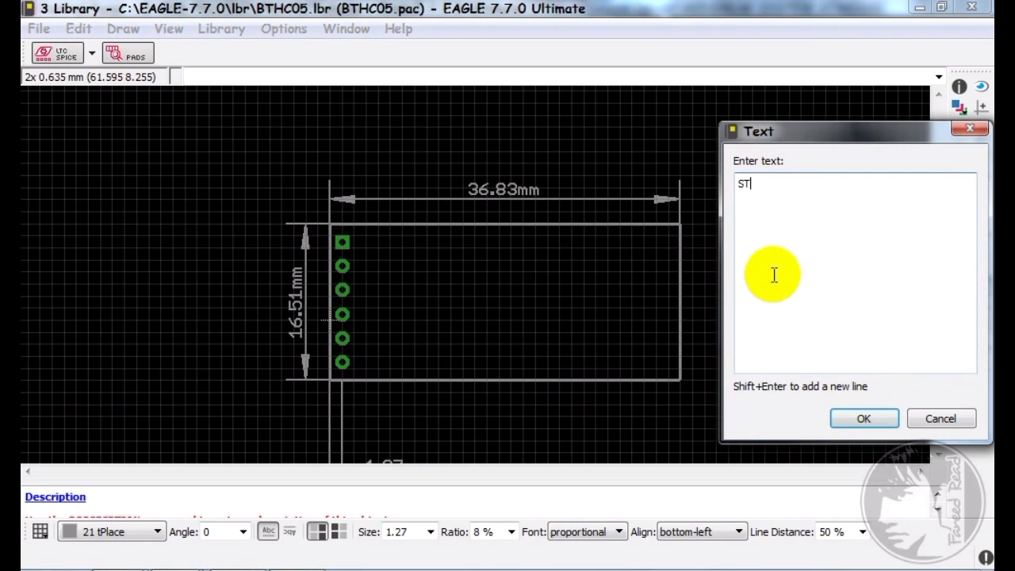
{"action": "key", "text": "Return"}
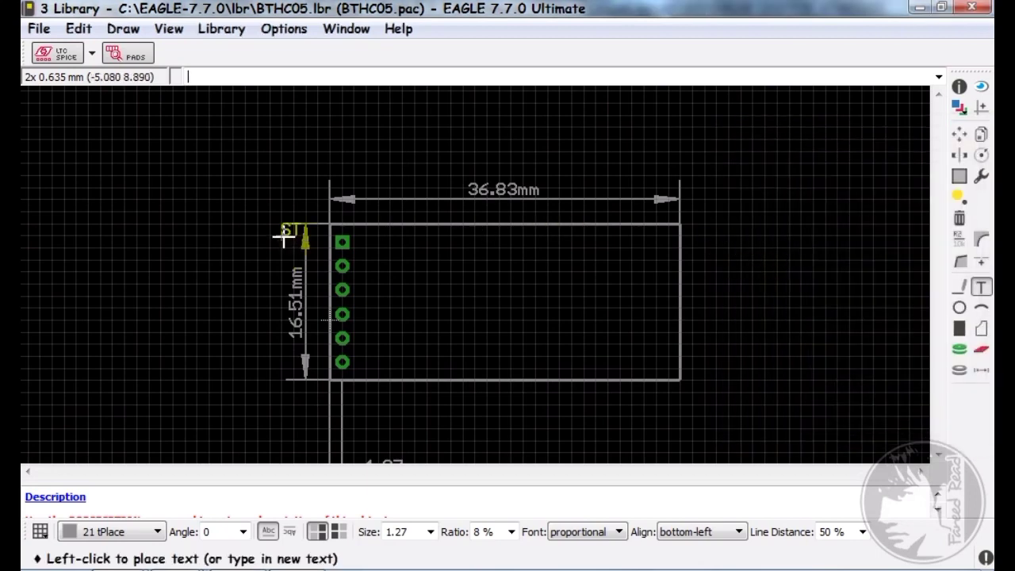
{"action": "scroll", "coordinate": [284, 237], "scroll_direction": "up", "scroll_amount": 3}
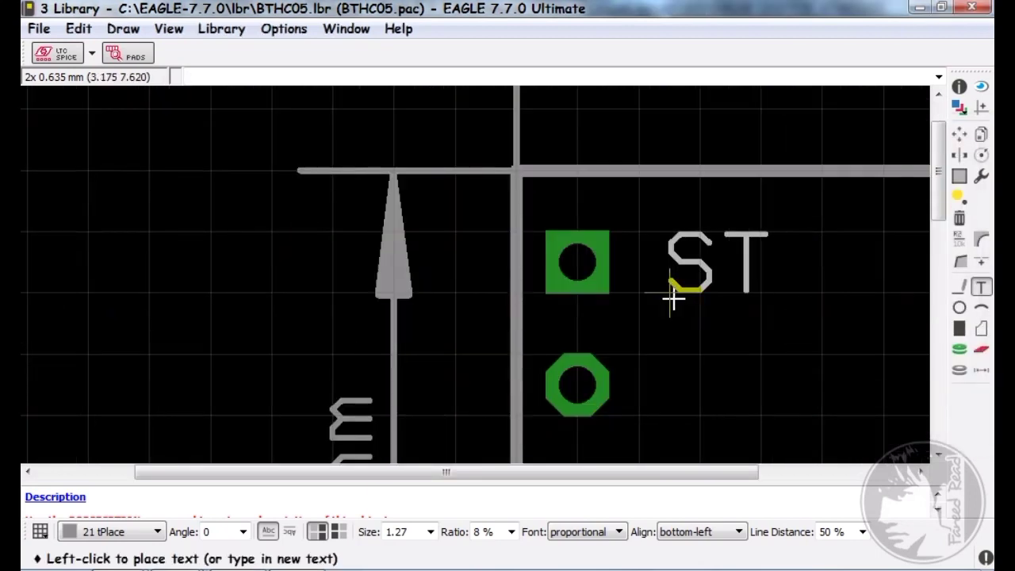
{"action": "left_click", "coordinate": [674, 298]}
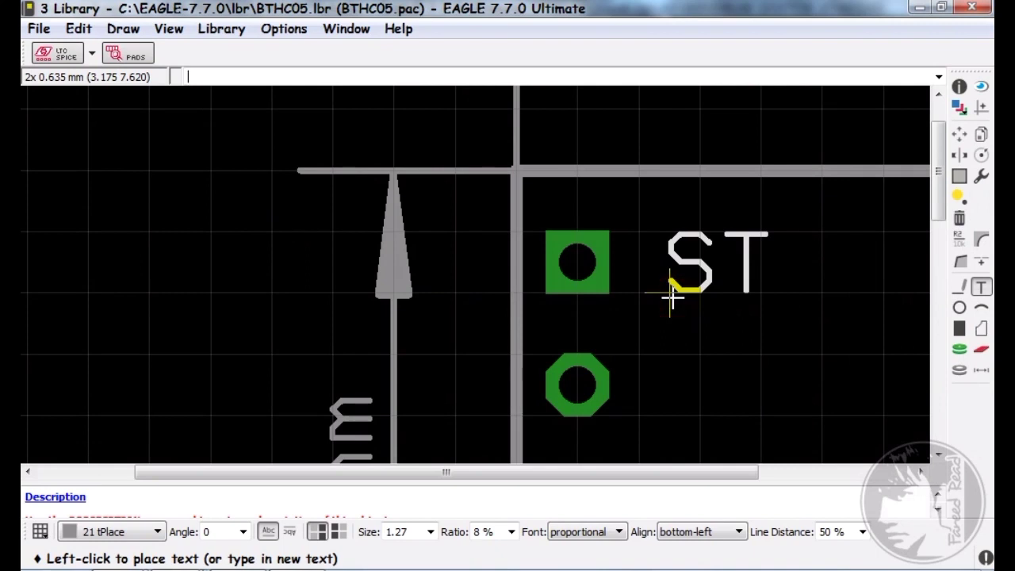
- Place the text RX in size 1.27 on tPlace beside the second pad at (3.175, 5.080)
{"action": "key", "text": "Escape"}
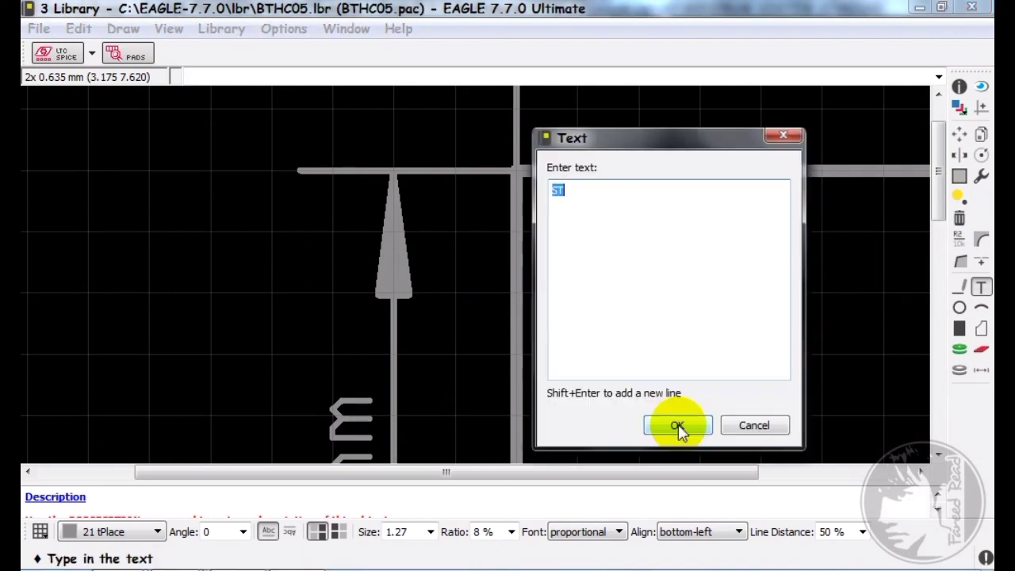
{"action": "type", "text": "RX"}
{"action": "left_click", "coordinate": [676, 426]}
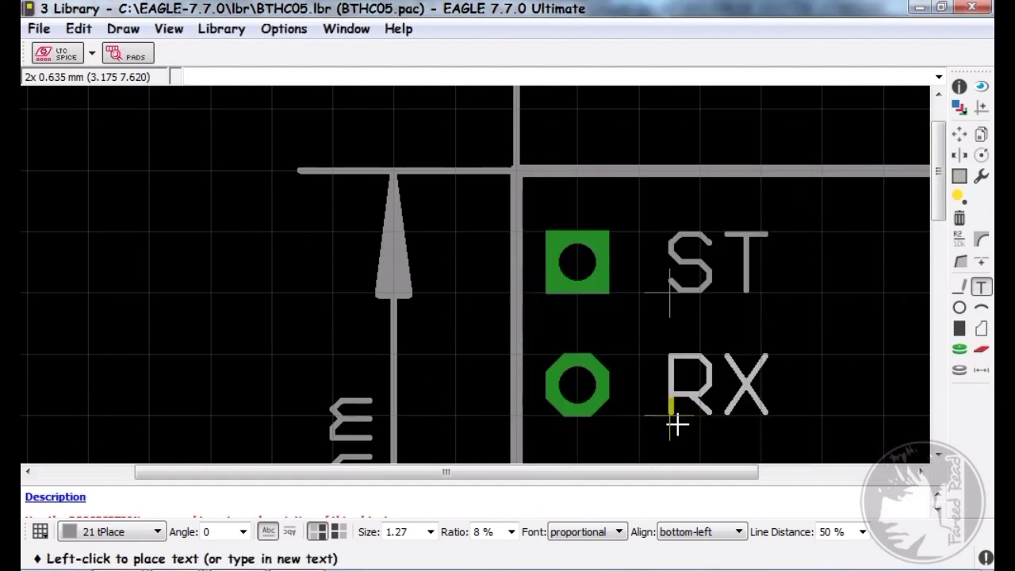
{"action": "left_click", "coordinate": [677, 425]}
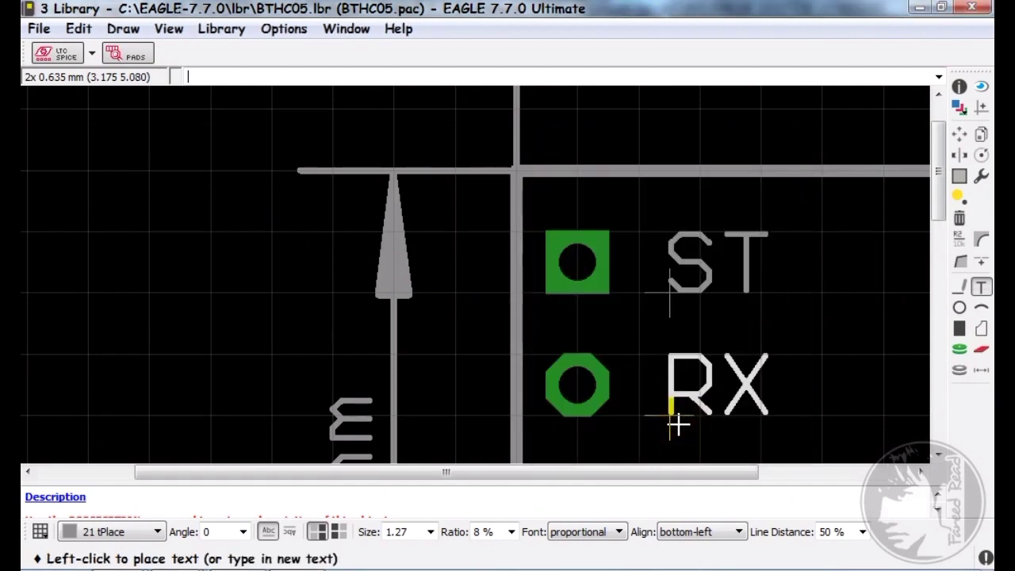
- Place the text TX beside the third pad, aligned under the RX label
{"action": "type", "text": "TX"}
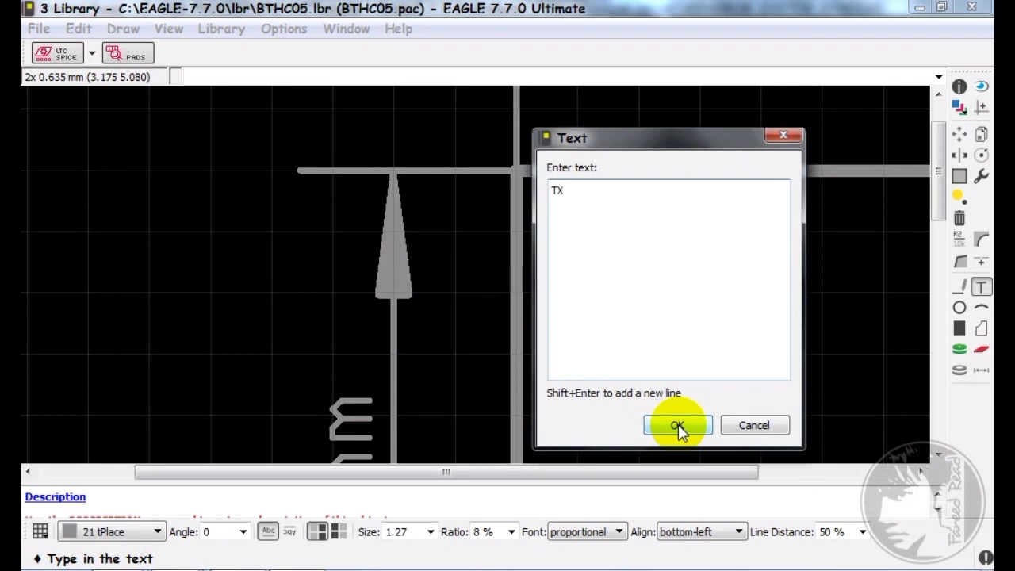
{"action": "left_click", "coordinate": [676, 426]}
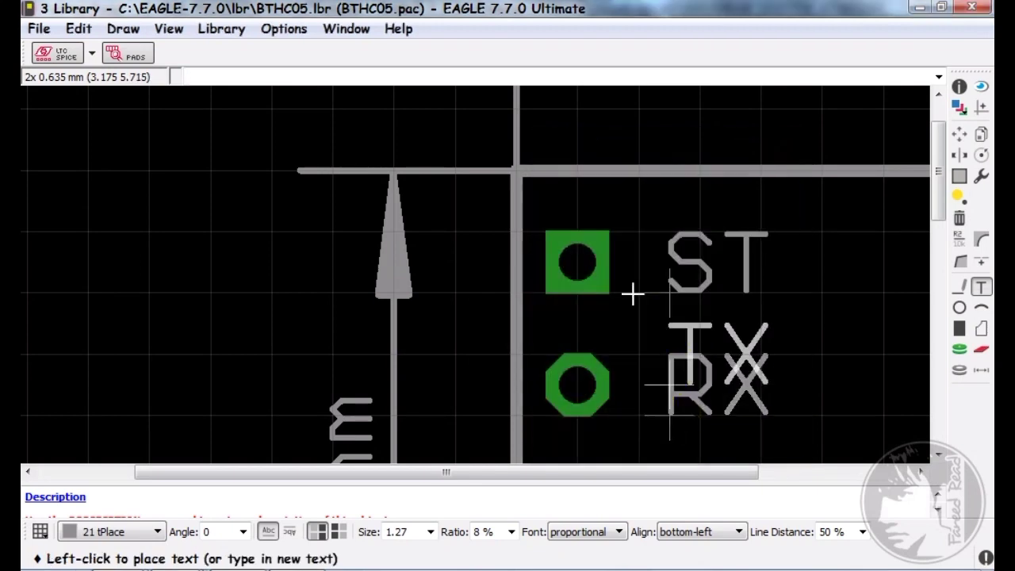
{"action": "scroll", "coordinate": [617, 287], "scroll_direction": "down", "scroll_amount": 5}
{"action": "scroll", "coordinate": [617, 287], "scroll_direction": "up", "scroll_amount": 5}
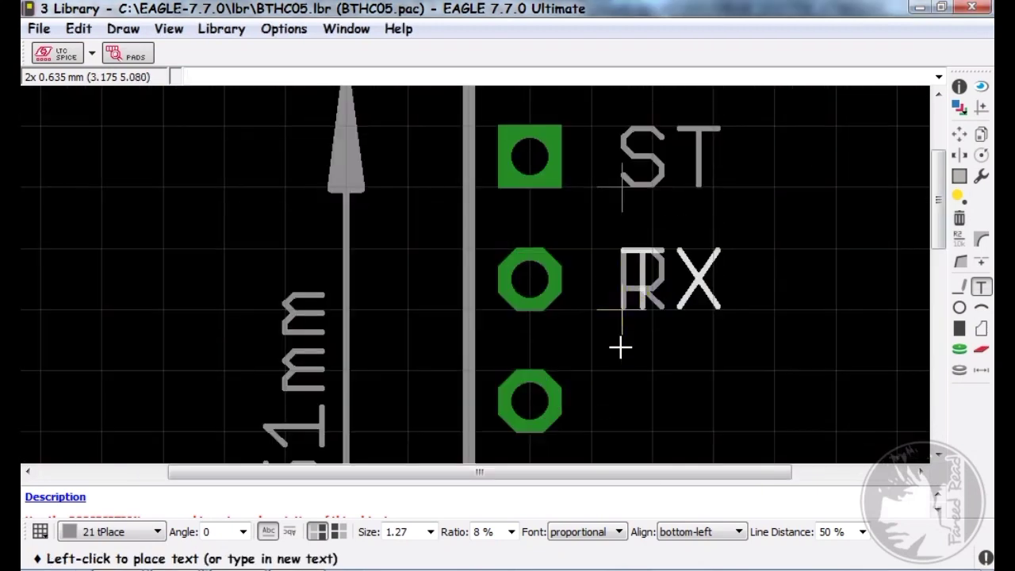
{"action": "left_click", "coordinate": [617, 416]}
- Place the text GND beside the fourth pad at (3.175, 0.000)
{"action": "scroll", "coordinate": [617, 416], "scroll_direction": "down", "scroll_amount": 5}
{"action": "scroll", "coordinate": [616, 230], "scroll_direction": "up", "scroll_amount": 2}
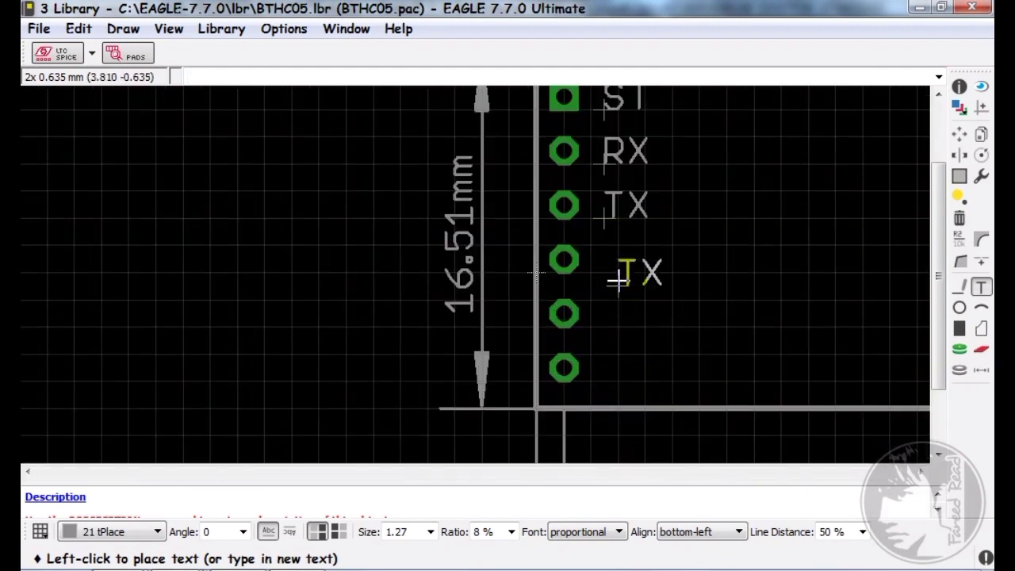
{"action": "left_click", "coordinate": [617, 277]}
{"action": "type", "text": "GND"}
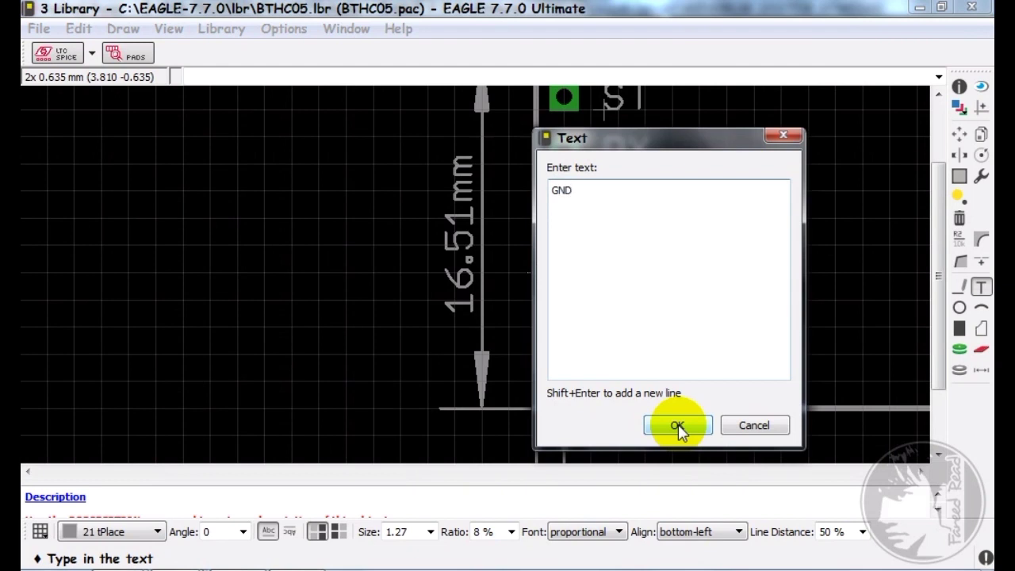
{"action": "left_click", "coordinate": [678, 426]}
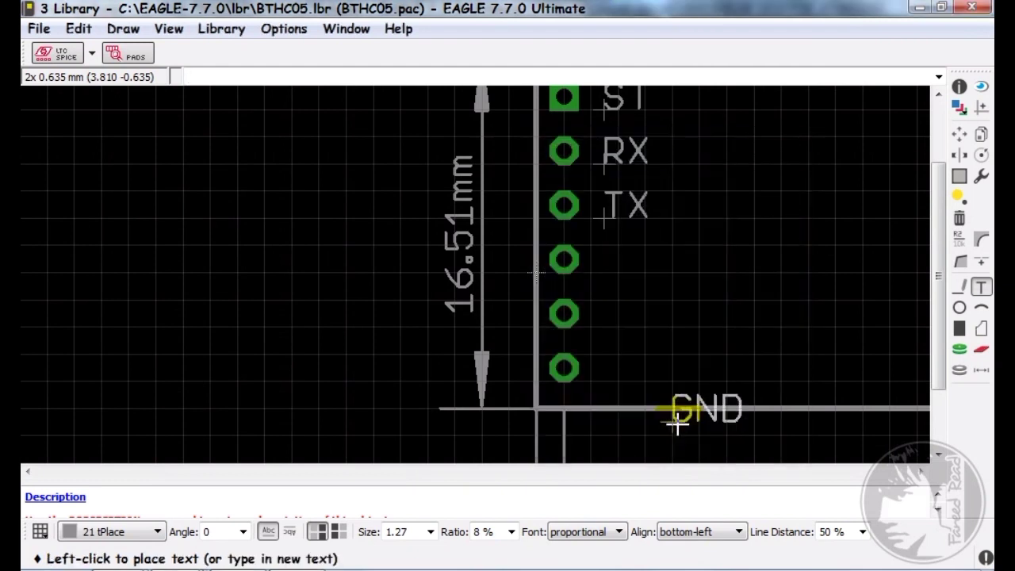
{"action": "left_click", "coordinate": [609, 276]}
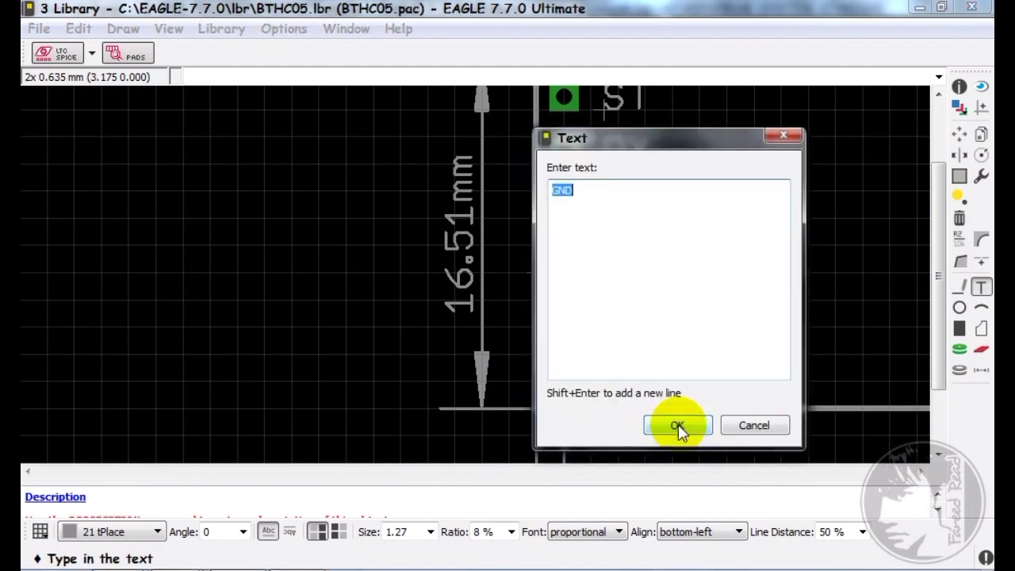
- Place the text VCC beside the fifth pad at (3.175, -2.540) and EN beside the sixth pad, aligned under it
{"action": "type", "text": "VCC"}
{"action": "left_click", "coordinate": [676, 426]}
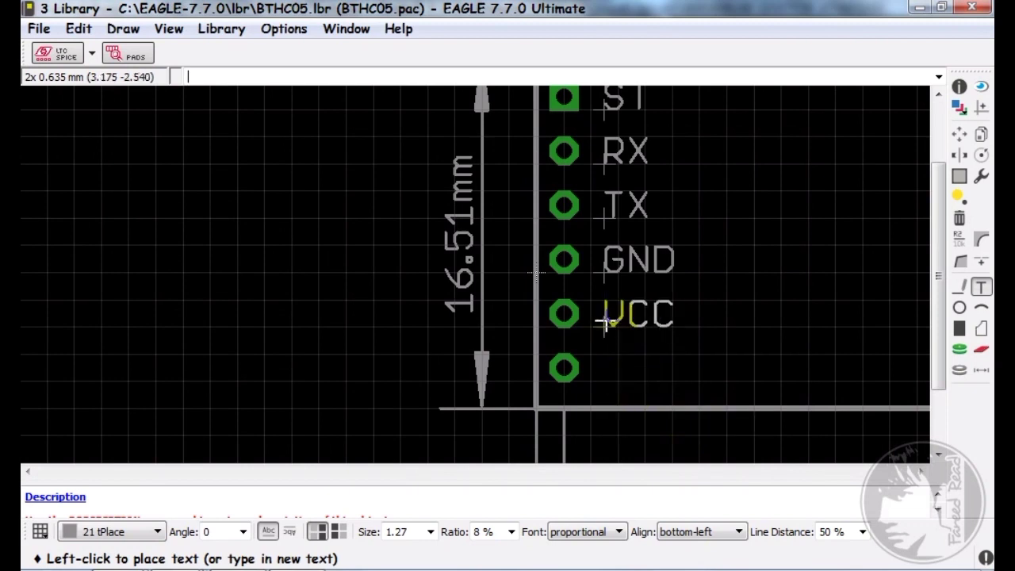
{"action": "left_click", "coordinate": [607, 320]}
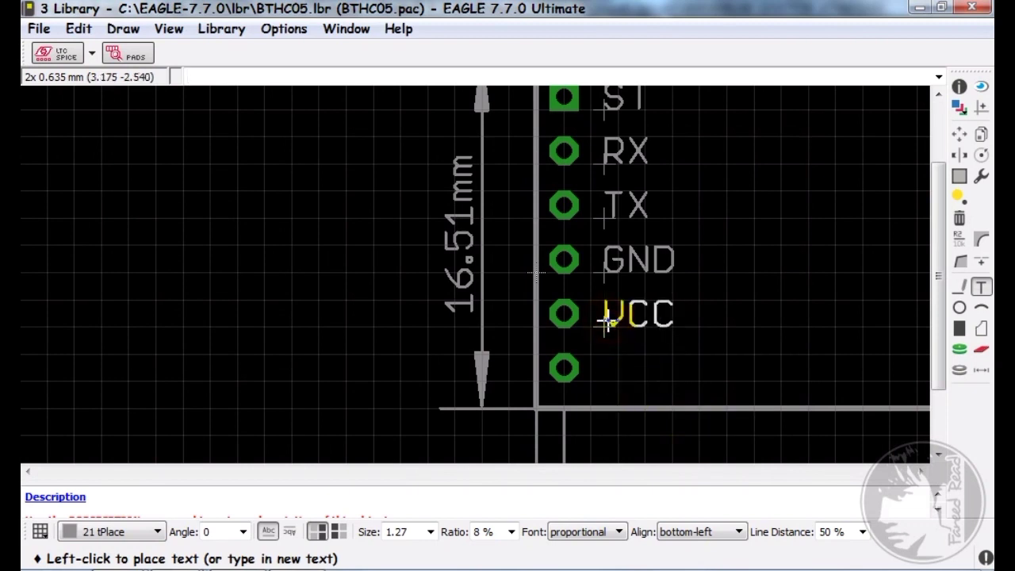
{"action": "type", "text": "EN"}
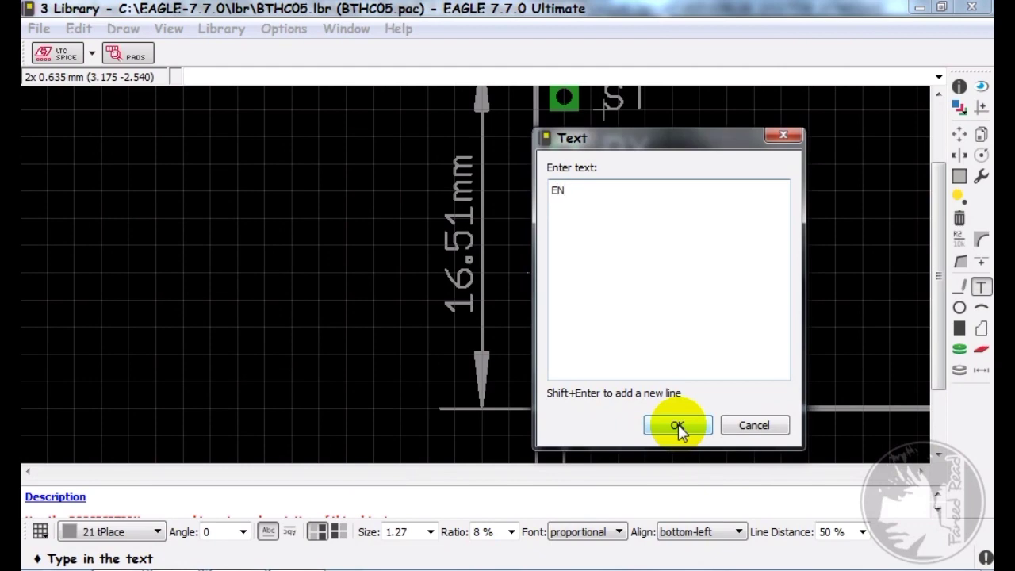
{"action": "left_click", "coordinate": [677, 425]}
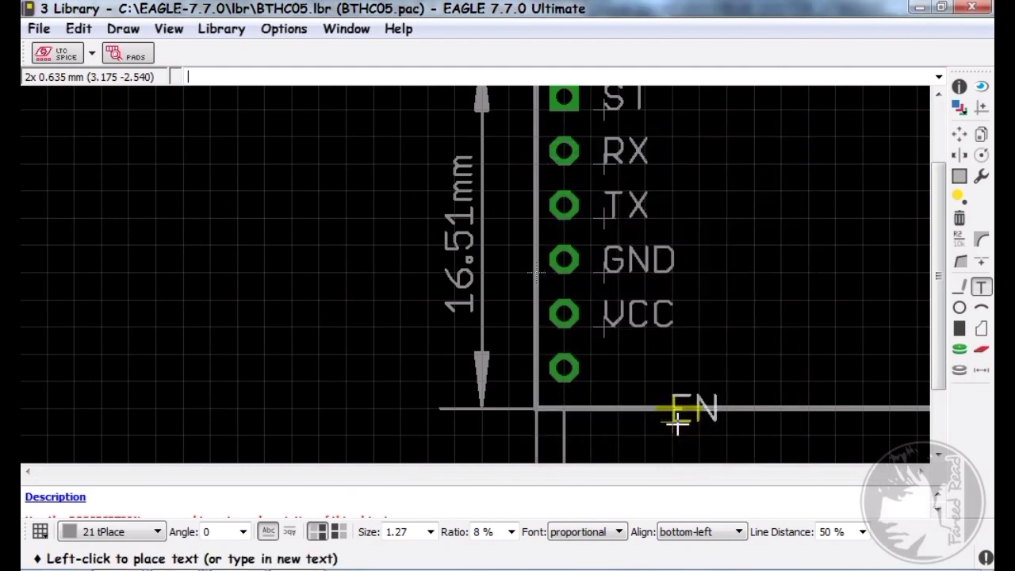
{"action": "left_click", "coordinate": [606, 381]}
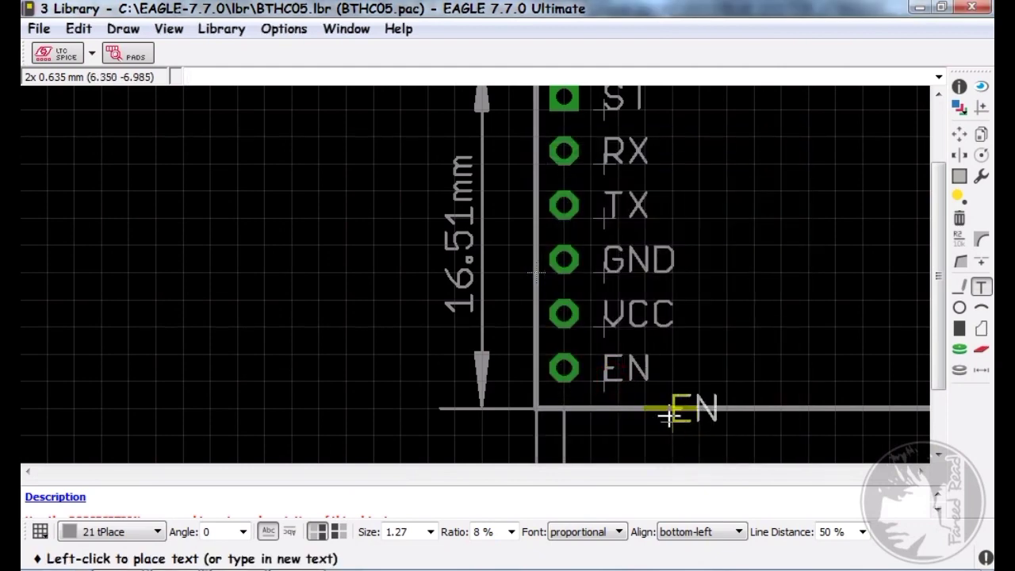
- Name the square pad ST
{"action": "scroll", "coordinate": [669, 416], "scroll_direction": "down", "scroll_amount": 2}
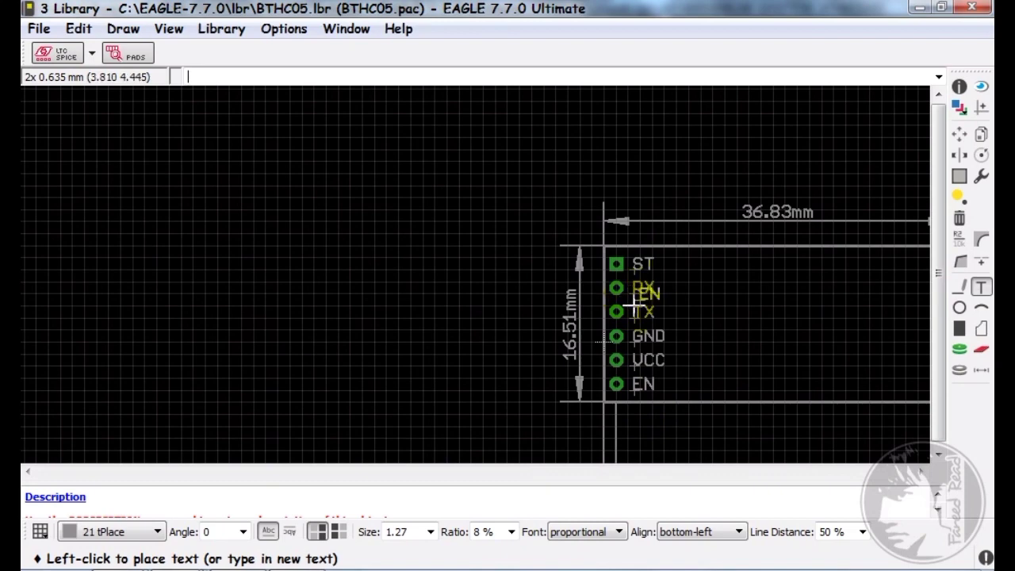
{"action": "left_click", "coordinate": [961, 240]}
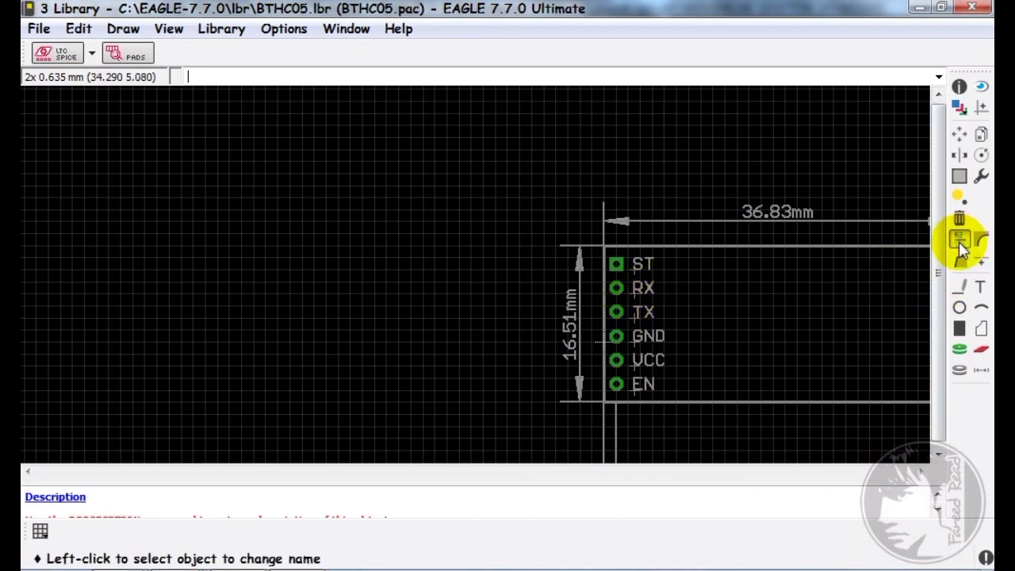
{"action": "scroll", "coordinate": [607, 269], "scroll_direction": "up", "scroll_amount": 3}
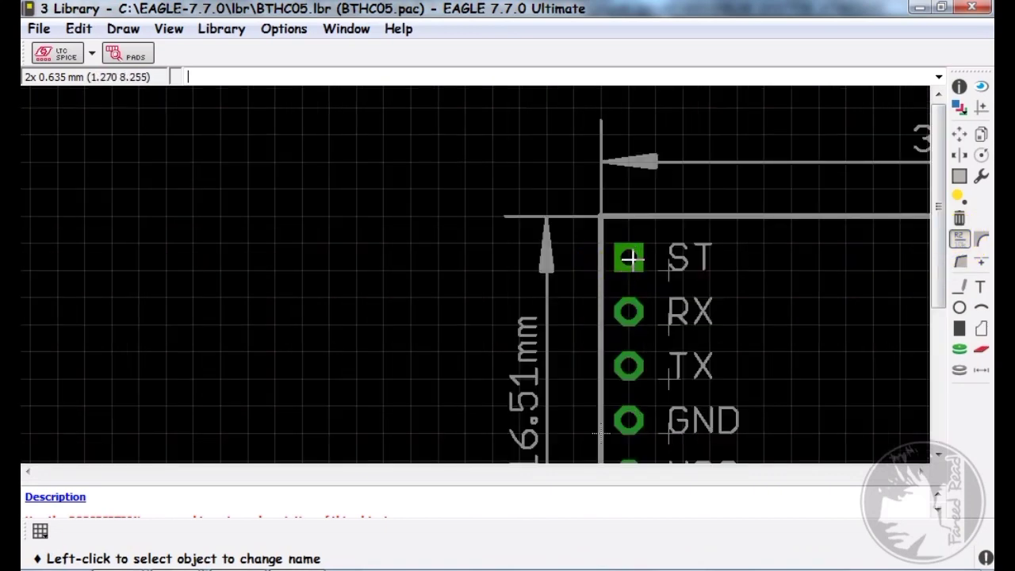
{"action": "left_click", "coordinate": [629, 258]}
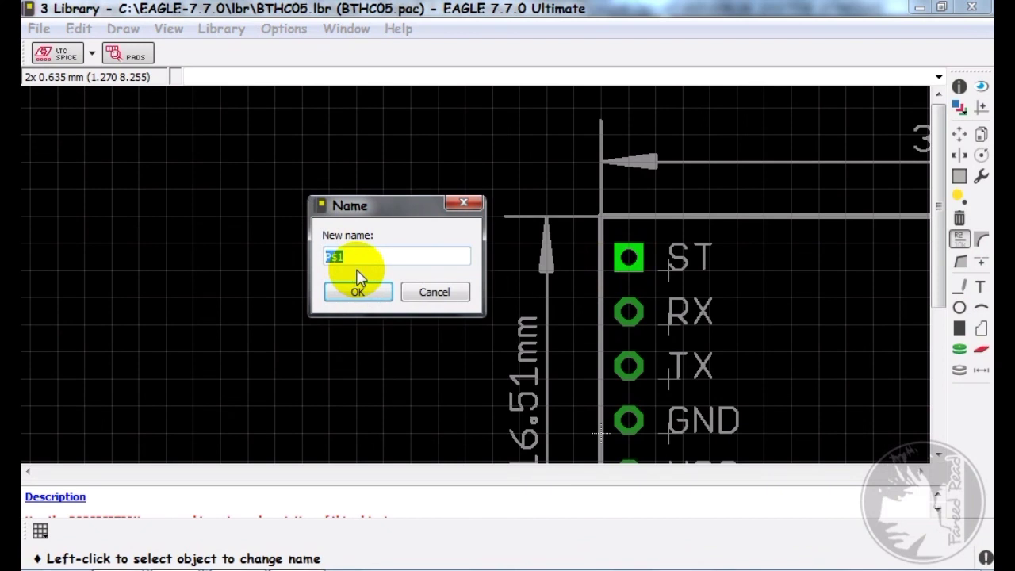
{"action": "type", "text": "ST"}
{"action": "left_click", "coordinate": [357, 285]}
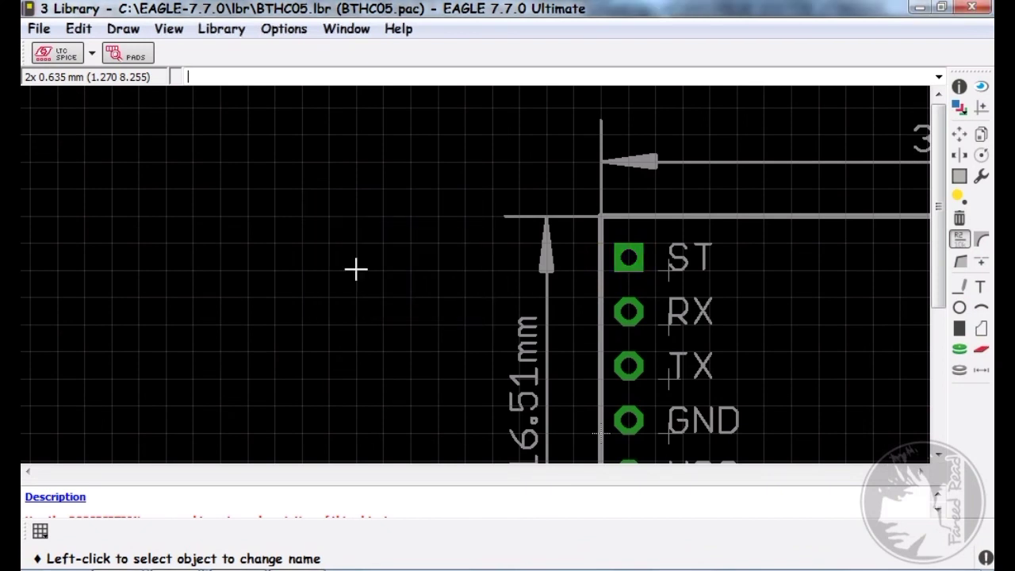
- Name the second pad RX and the third pad TX to match their labels
{"action": "left_click", "coordinate": [631, 314]}
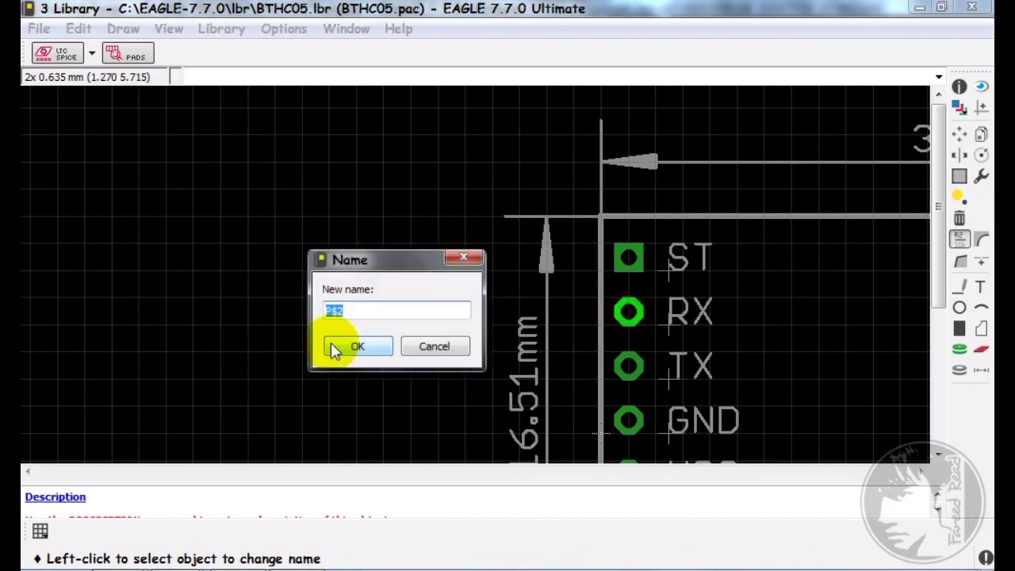
{"action": "type", "text": "RX"}
{"action": "left_click", "coordinate": [333, 349]}
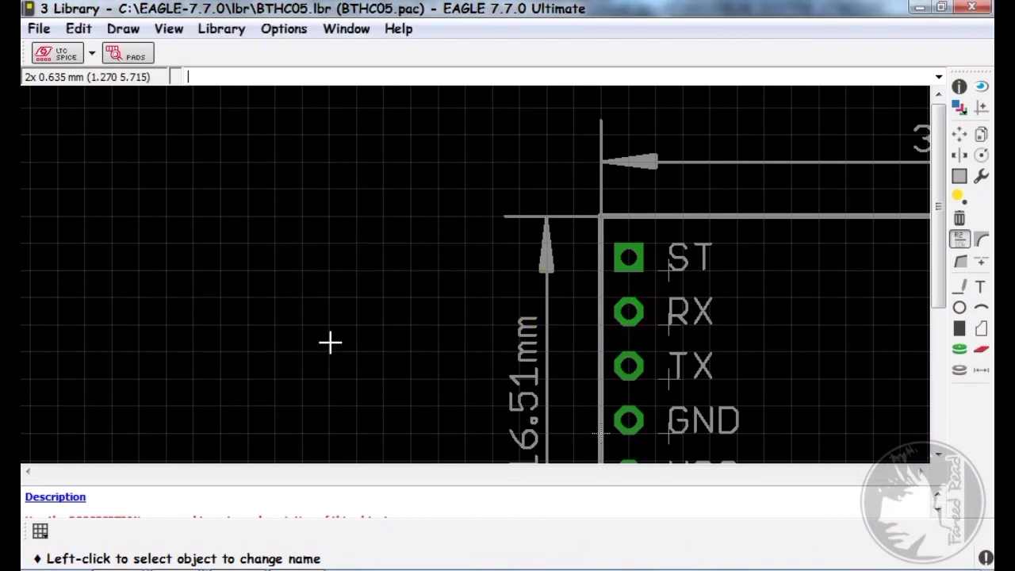
{"action": "left_click", "coordinate": [631, 370]}
{"action": "type", "text": "TX"}
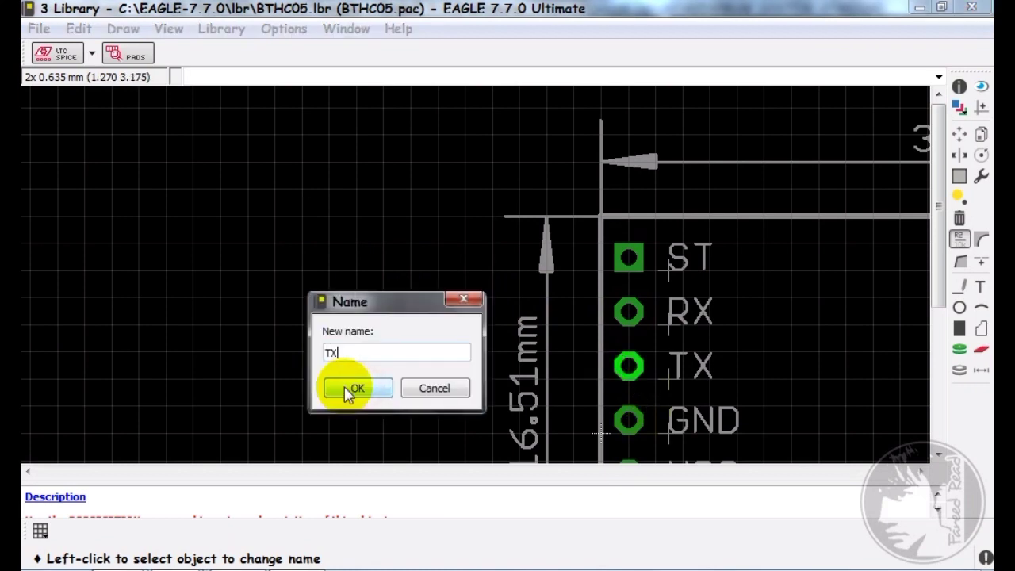
{"action": "left_click", "coordinate": [349, 389]}
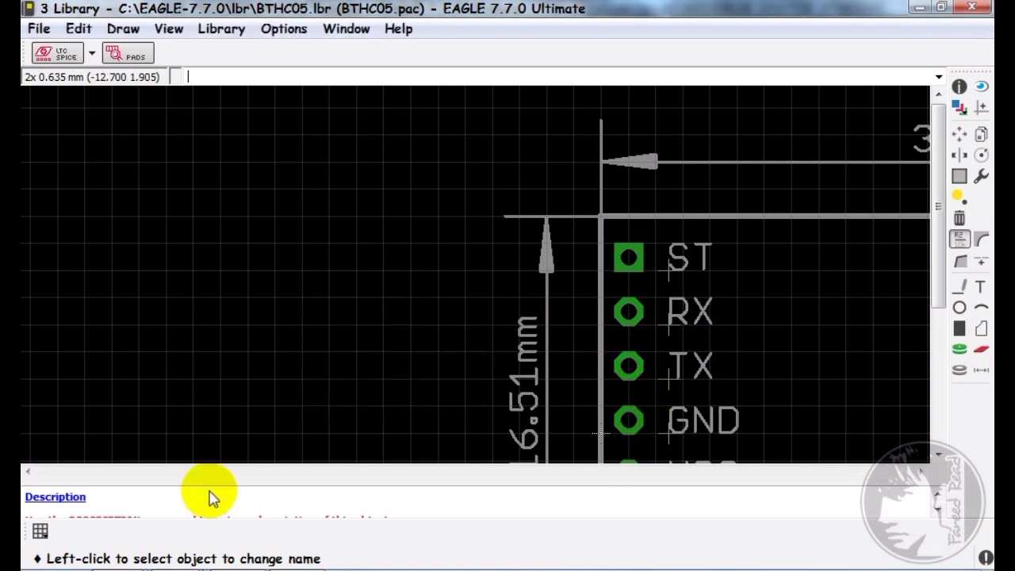
- Name the fourth pad, beside the GND label, GND
{"action": "scroll", "coordinate": [394, 273], "scroll_direction": "down", "scroll_amount": 5}
{"action": "scroll", "coordinate": [458, 347], "scroll_direction": "up", "scroll_amount": 5}
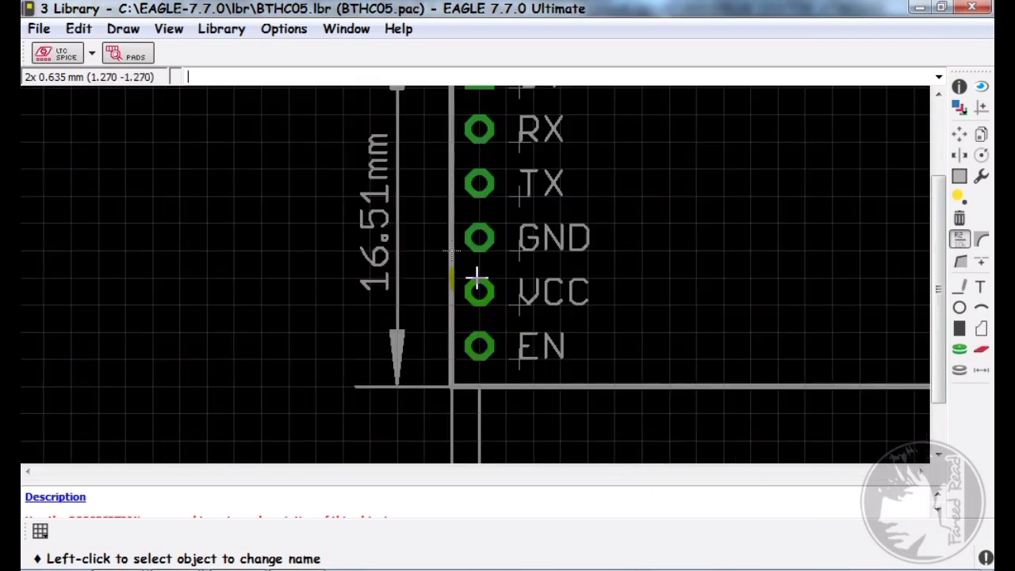
{"action": "left_click", "coordinate": [479, 238]}
{"action": "type", "text": "GND"}
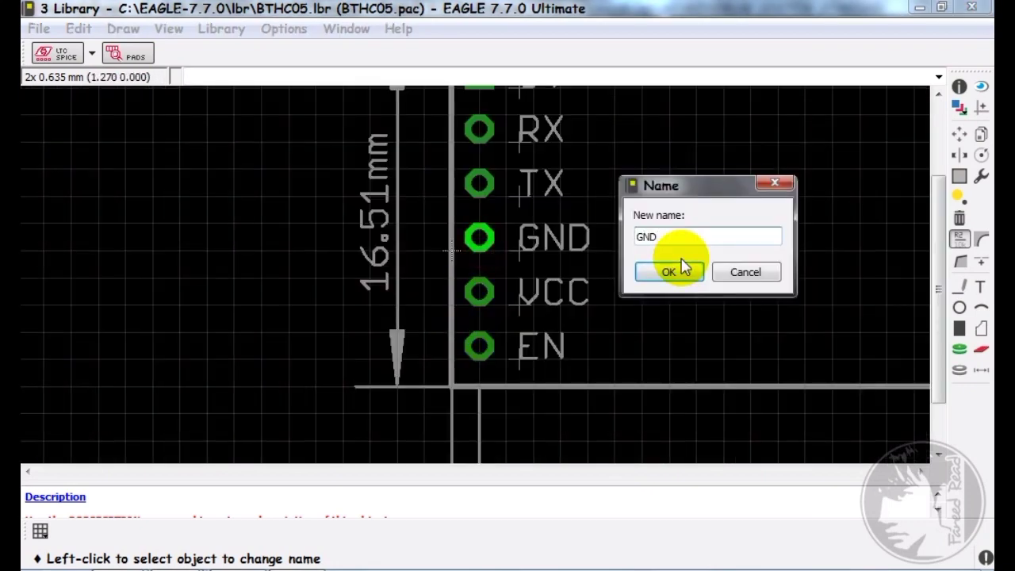
{"action": "left_click", "coordinate": [680, 267]}
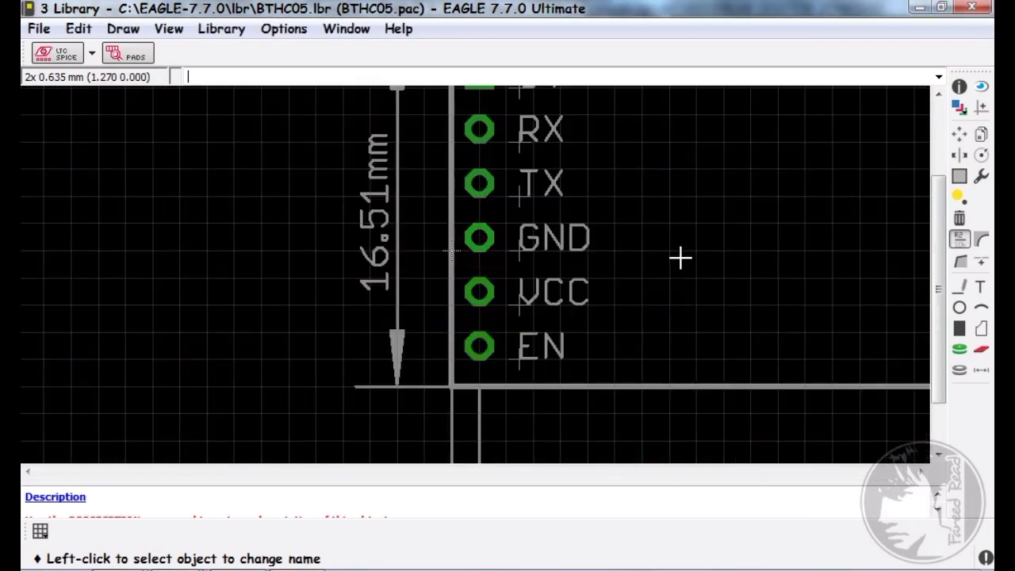
- Name the fifth pad VCC and the last pad in the column EN
{"action": "left_click", "coordinate": [497, 290]}
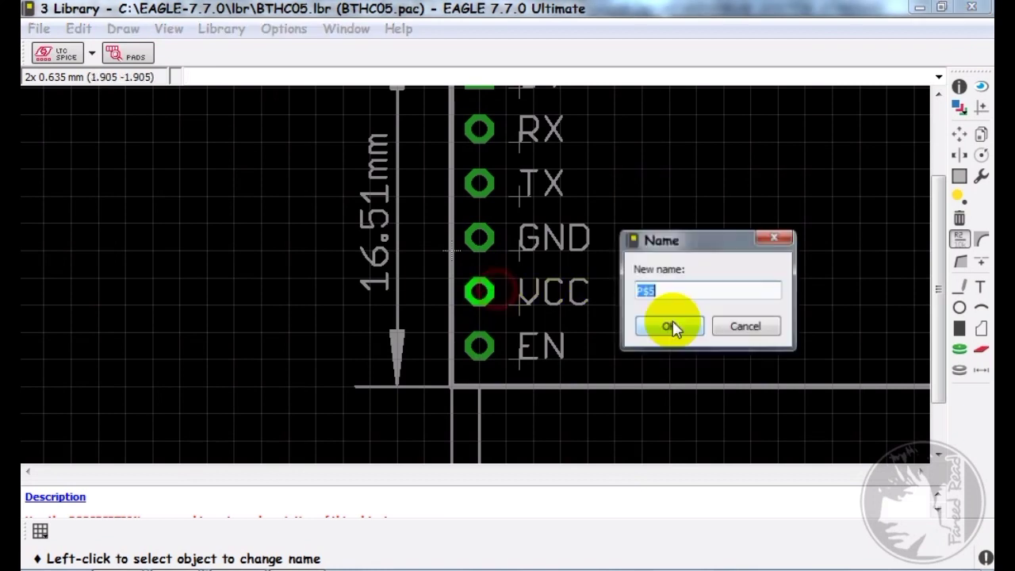
{"action": "type", "text": "VCC"}
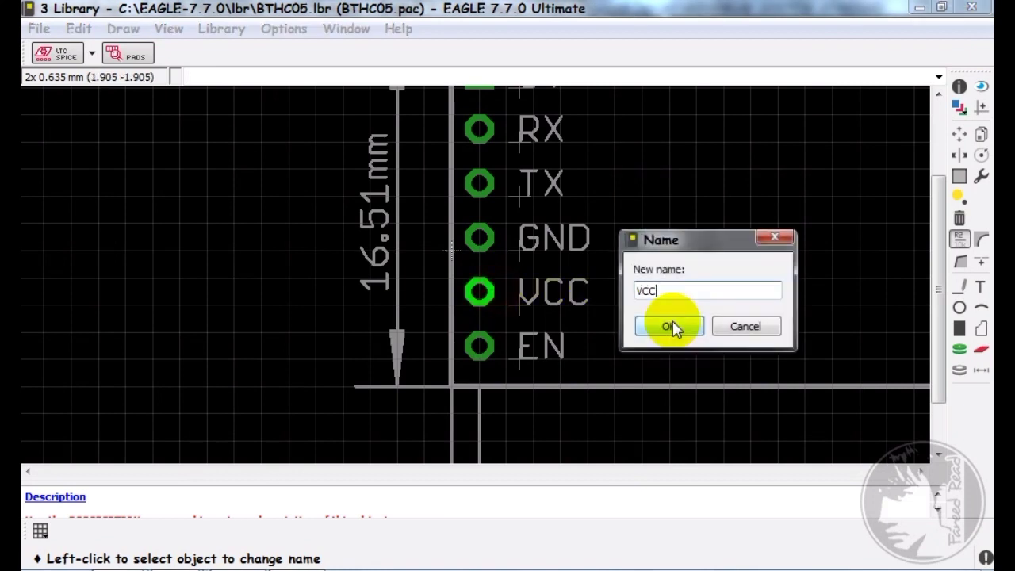
{"action": "left_click", "coordinate": [670, 326]}
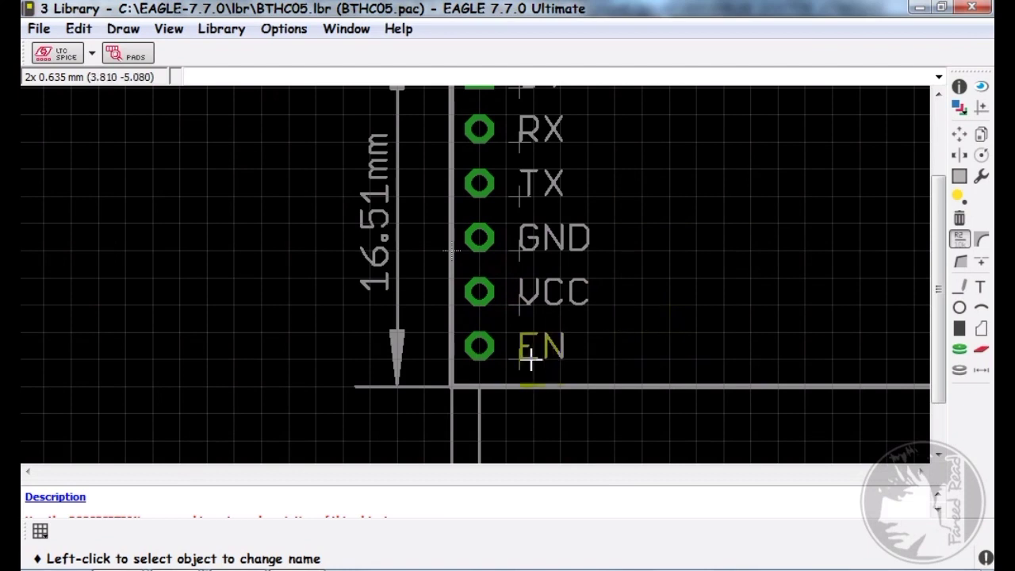
{"action": "left_click", "coordinate": [479, 346]}
{"action": "type", "text": "EN"}
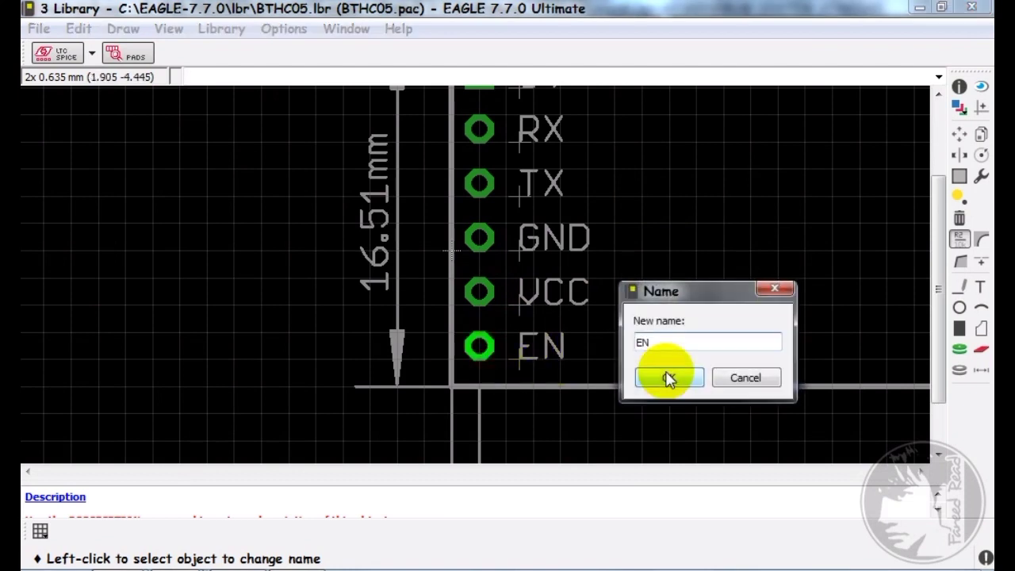
{"action": "left_click", "coordinate": [670, 378]}
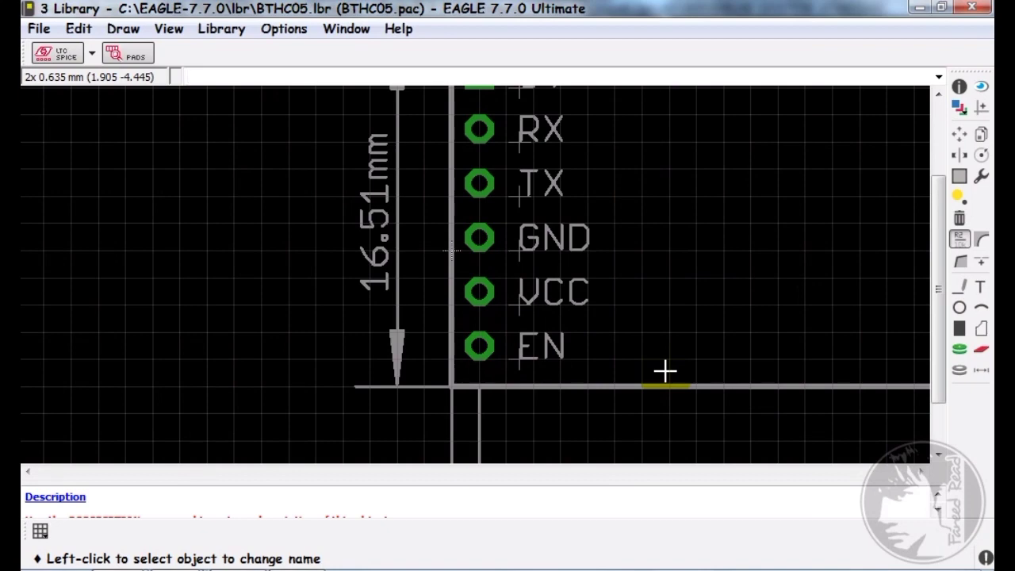
- Add a 26.67 mm dimension from the outline's lower-right corner along its bottom edge, placed below the outline
{"action": "scroll", "coordinate": [530, 318], "scroll_direction": "down", "scroll_amount": 3}
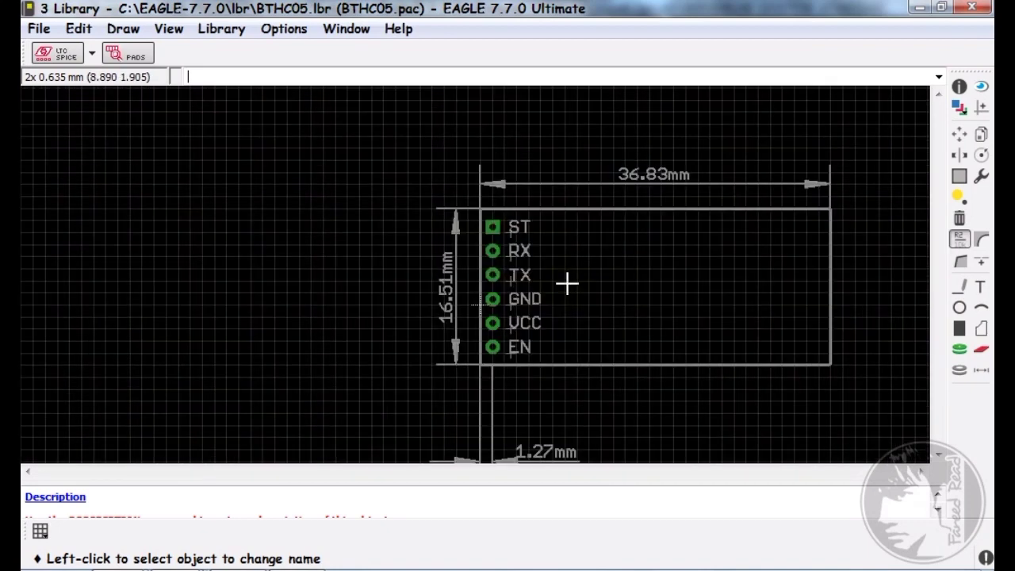
{"action": "scroll", "coordinate": [566, 284], "scroll_direction": "up", "scroll_amount": 1}
{"action": "left_click", "coordinate": [959, 370]}
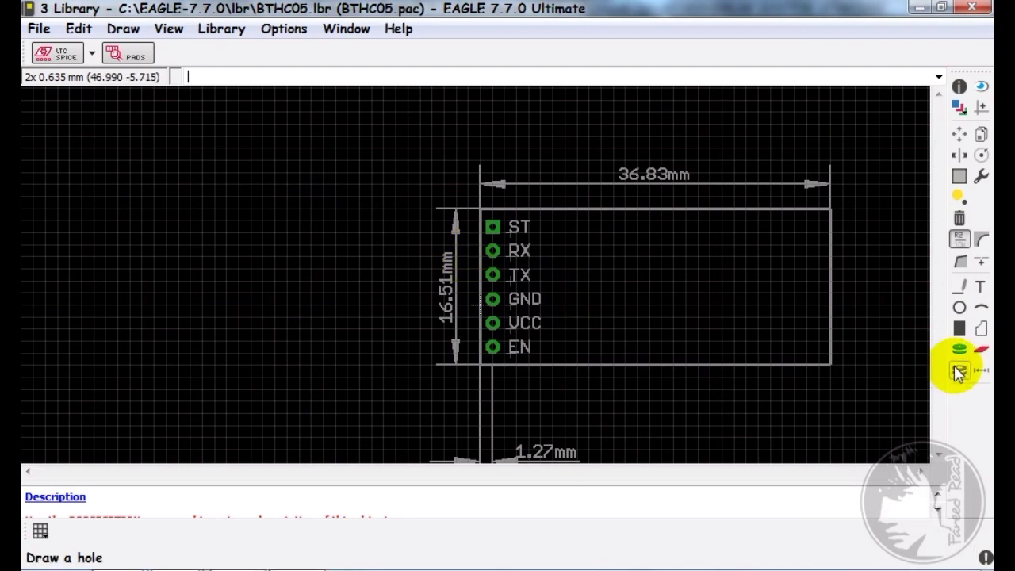
{"action": "left_click", "coordinate": [981, 371]}
{"action": "scroll", "coordinate": [841, 373], "scroll_direction": "up", "scroll_amount": 6}
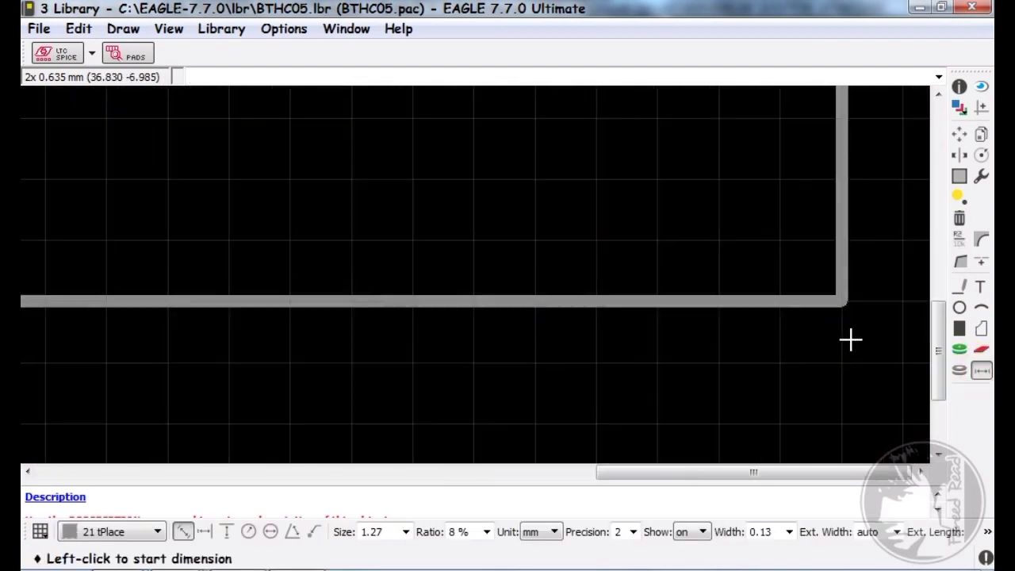
{"action": "scroll", "coordinate": [851, 339], "scroll_direction": "up", "scroll_amount": 1}
{"action": "left_click", "coordinate": [834, 288]}
{"action": "left_click", "coordinate": [744, 315]}
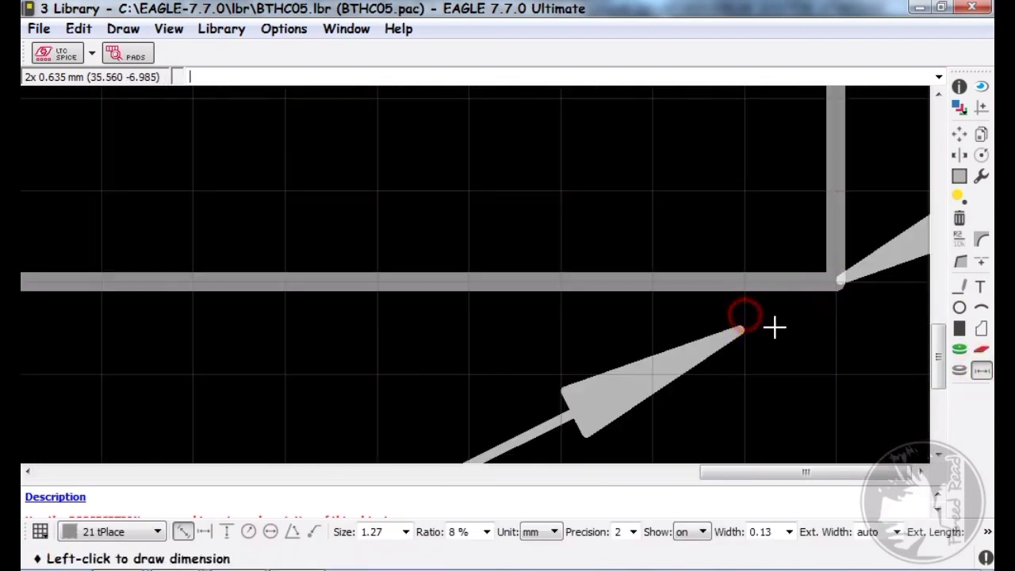
{"action": "scroll", "coordinate": [775, 325], "scroll_direction": "down", "scroll_amount": 2}
{"action": "scroll", "coordinate": [775, 323], "scroll_direction": "down", "scroll_amount": 2}
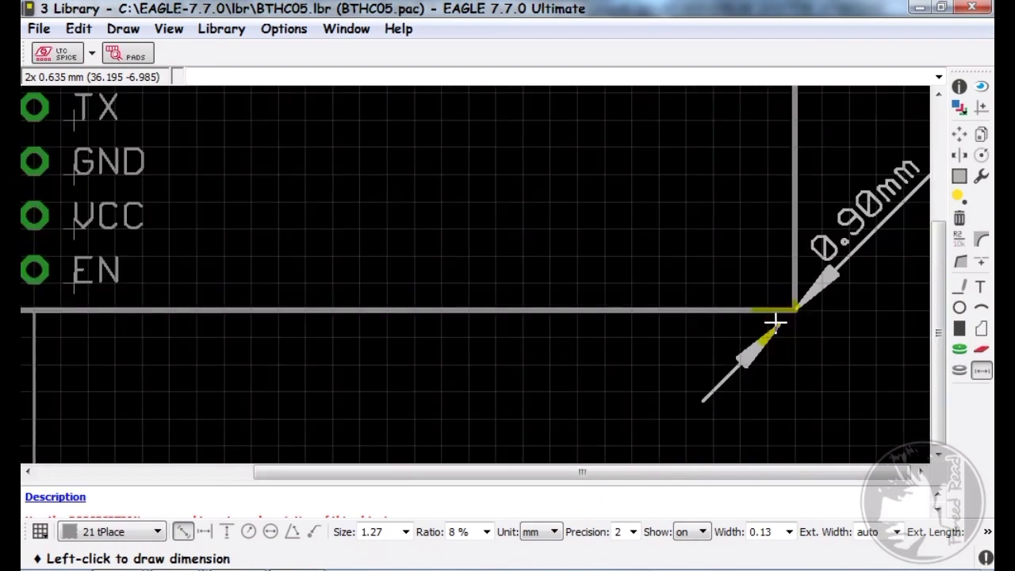
{"action": "left_click", "coordinate": [227, 310]}
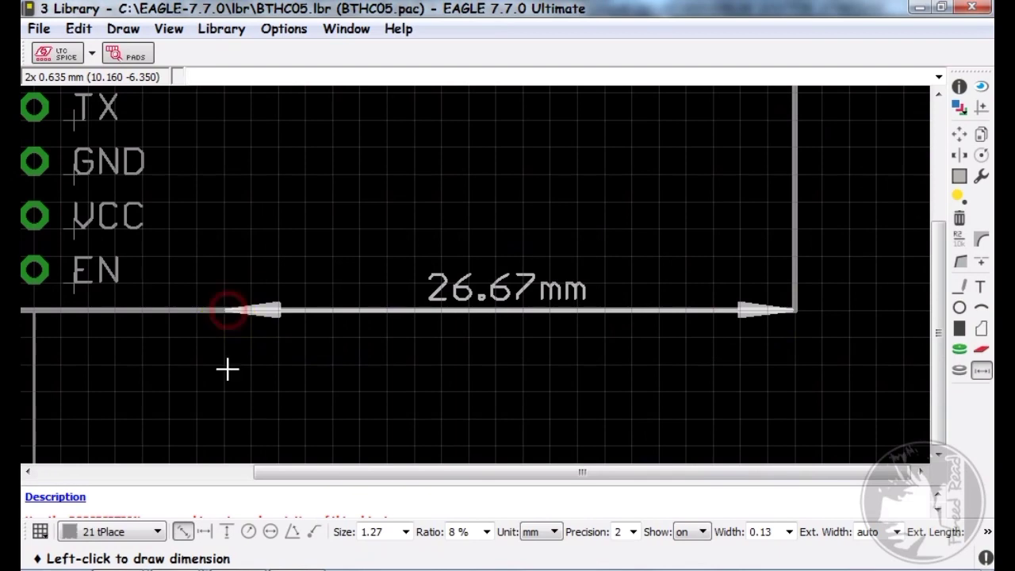
{"action": "left_click", "coordinate": [226, 387]}
{"action": "scroll", "coordinate": [517, 341], "scroll_direction": "down", "scroll_amount": 2}
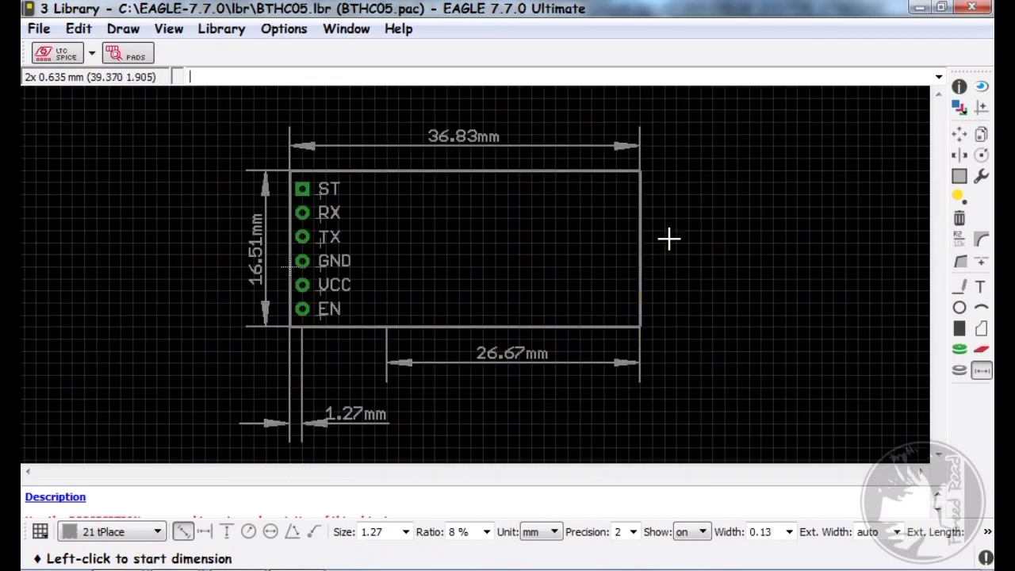
{"action": "scroll", "coordinate": [672, 220], "scroll_direction": "up", "scroll_amount": 2}
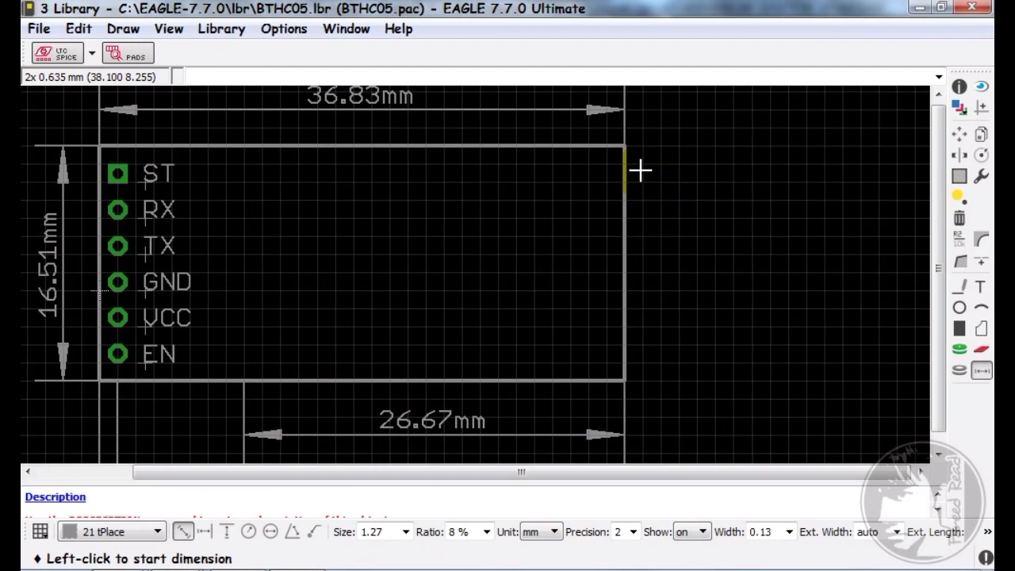
{"action": "scroll", "coordinate": [612, 317], "scroll_direction": "up", "scroll_amount": 4}
{"action": "scroll", "coordinate": [676, 383], "scroll_direction": "down", "scroll_amount": 1}
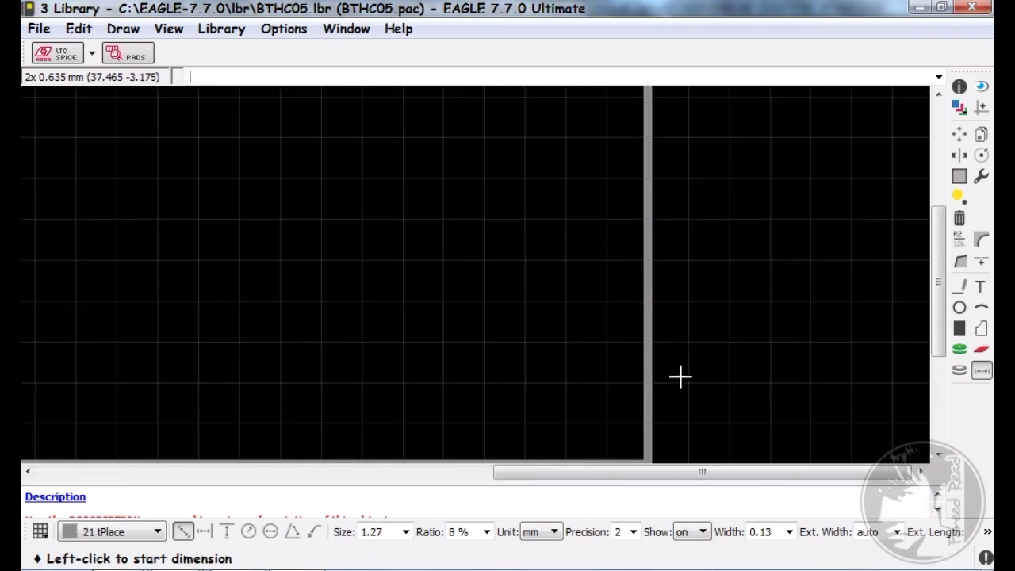
{"action": "scroll", "coordinate": [685, 384], "scroll_direction": "down", "scroll_amount": 1}
{"action": "scroll", "coordinate": [687, 394], "scroll_direction": "up", "scroll_amount": 1}
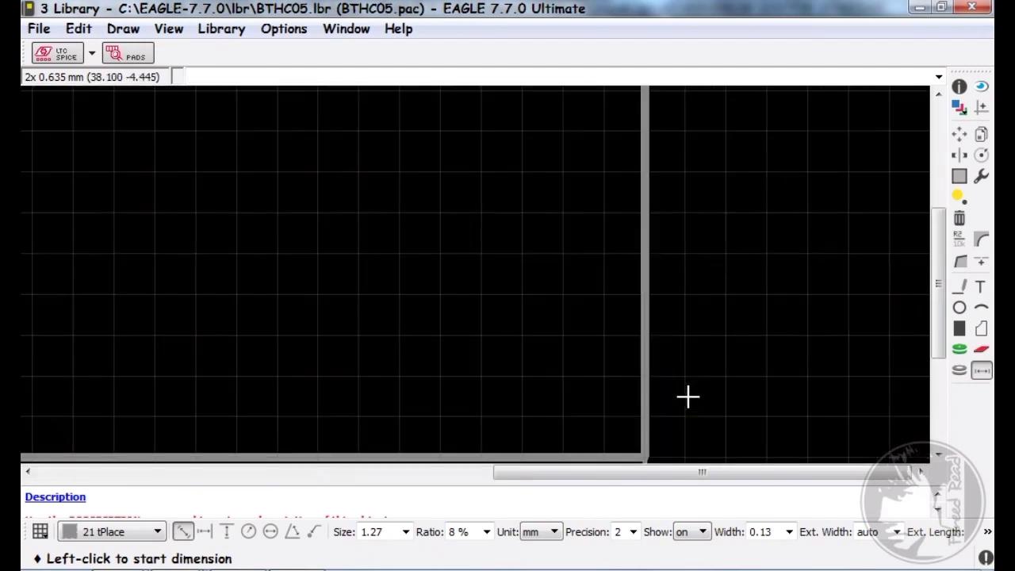
{"action": "left_click", "coordinate": [645, 457]}
{"action": "scroll", "coordinate": [571, 365], "scroll_direction": "down", "scroll_amount": 2}
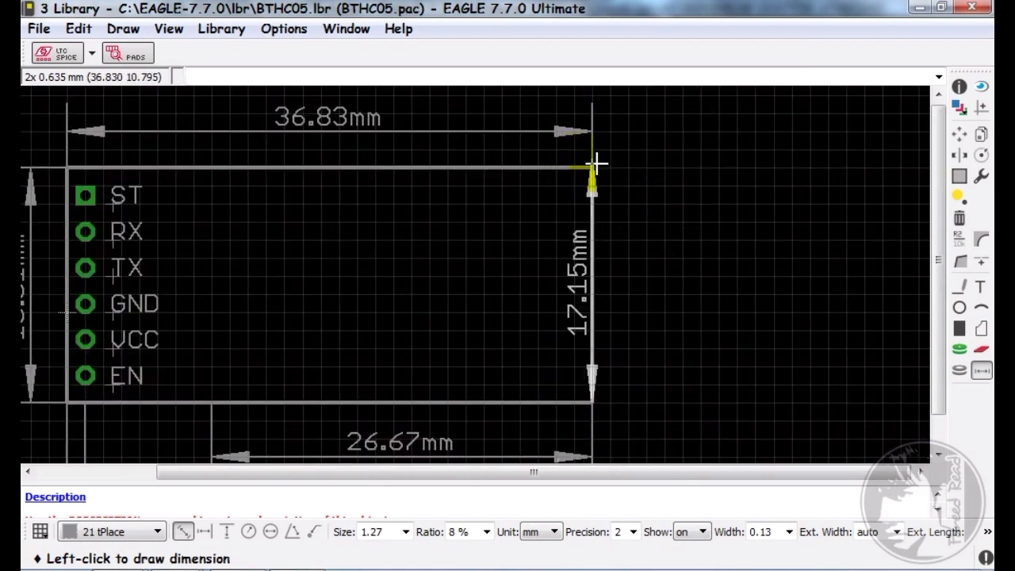
- Draw a 12.70 mm vertical dimension in the empty area and place a copy beside the outline's right edge, roughly centred on its height
{"action": "left_click", "coordinate": [981, 370]}
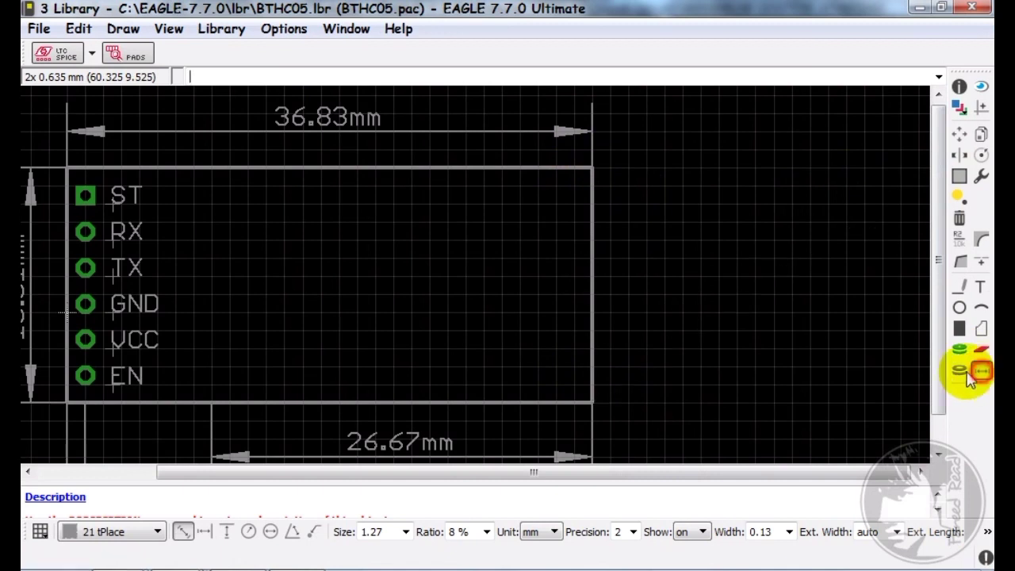
{"action": "left_click", "coordinate": [793, 362]}
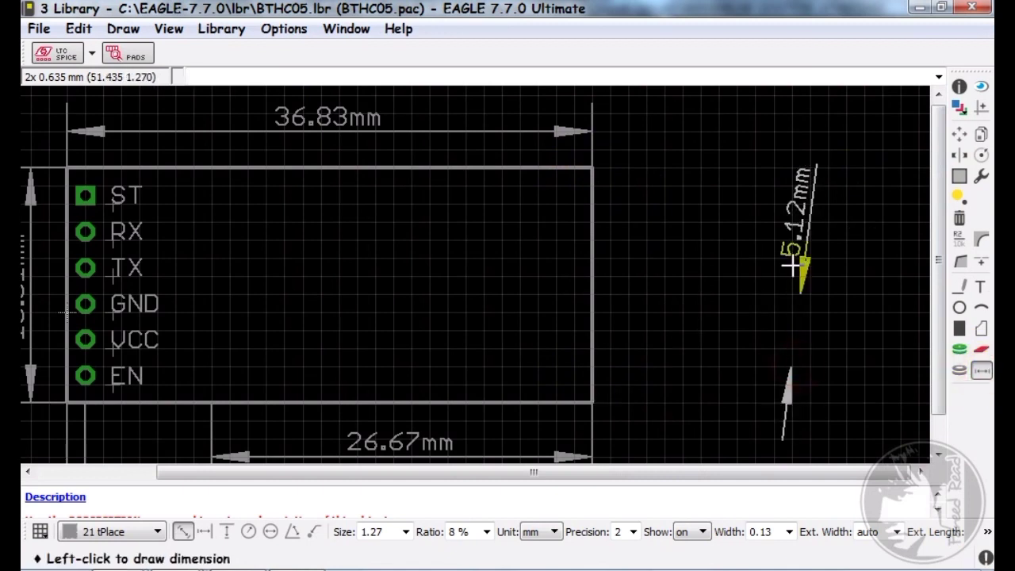
{"action": "left_click", "coordinate": [793, 184]}
{"action": "left_click", "coordinate": [825, 186]}
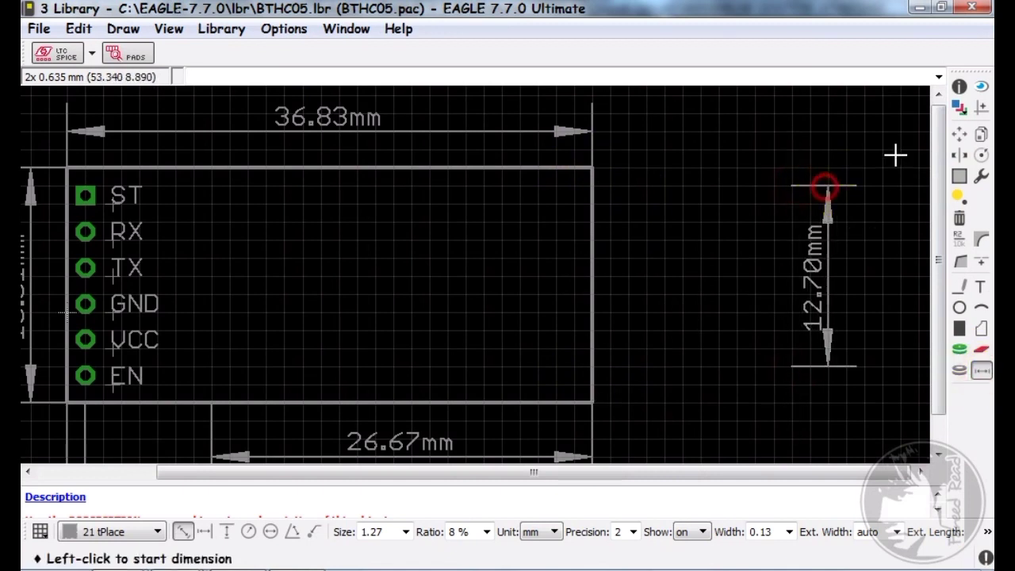
{"action": "left_click", "coordinate": [982, 136]}
{"action": "left_click", "coordinate": [833, 279]}
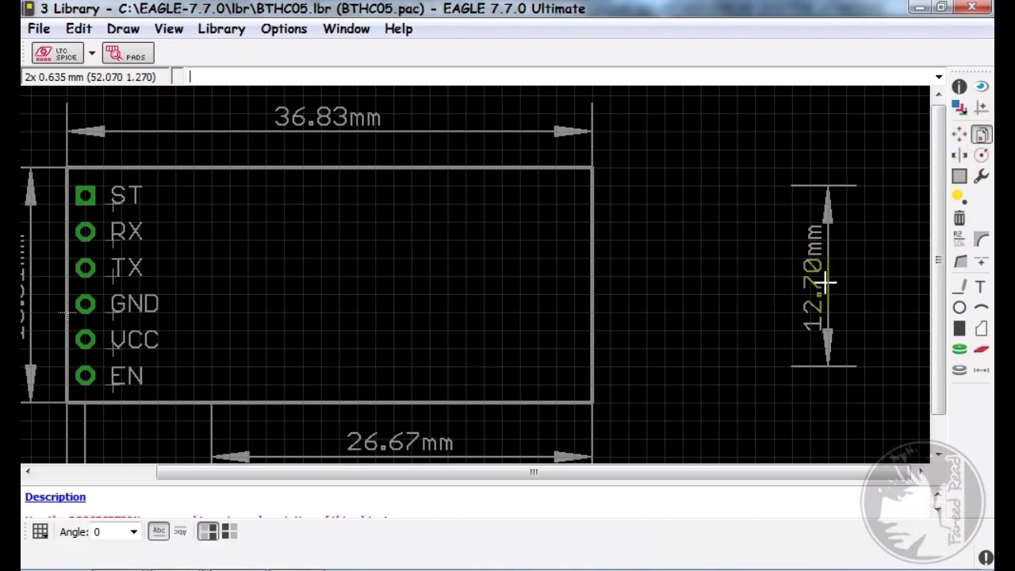
{"action": "left_click", "coordinate": [642, 281]}
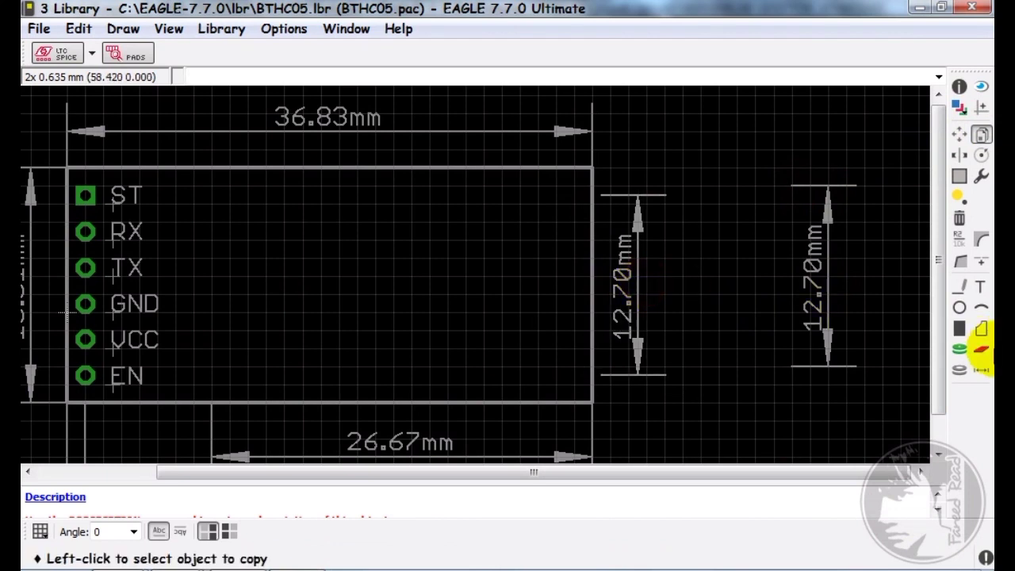
- Draw a three-sided tPlace wire outline inside the package, 12.70 mm high and about 26 mm long, starting and ending on its right edge
{"action": "left_click", "coordinate": [961, 286]}
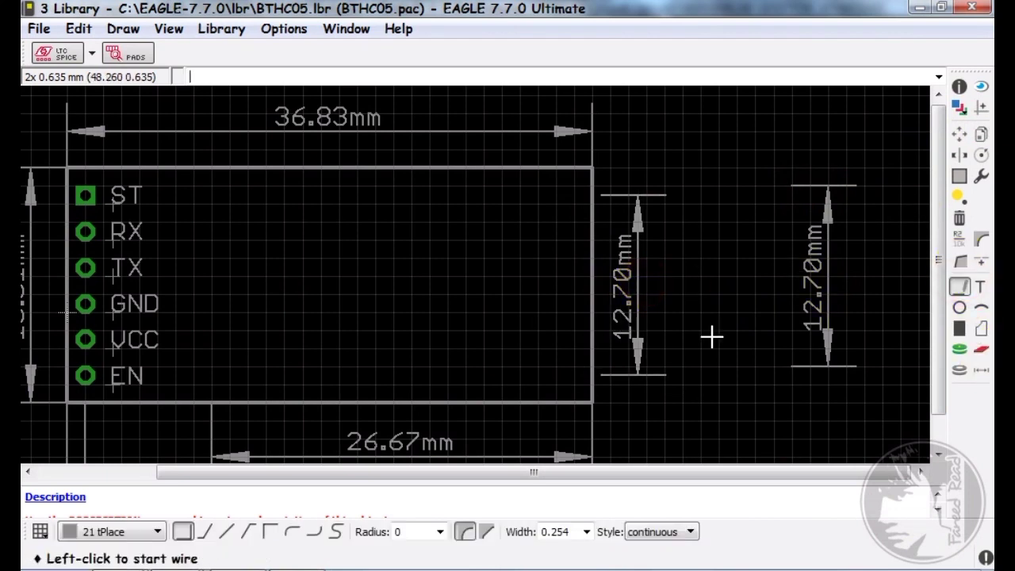
{"action": "scroll", "coordinate": [595, 374], "scroll_direction": "up", "scroll_amount": 4}
{"action": "left_click", "coordinate": [587, 377]}
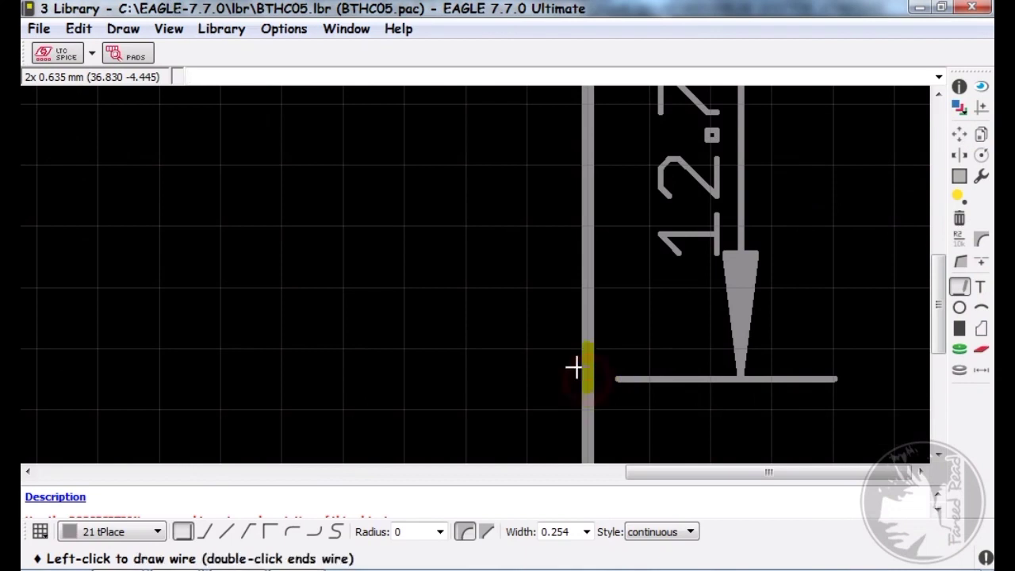
{"action": "left_click", "coordinate": [586, 378]}
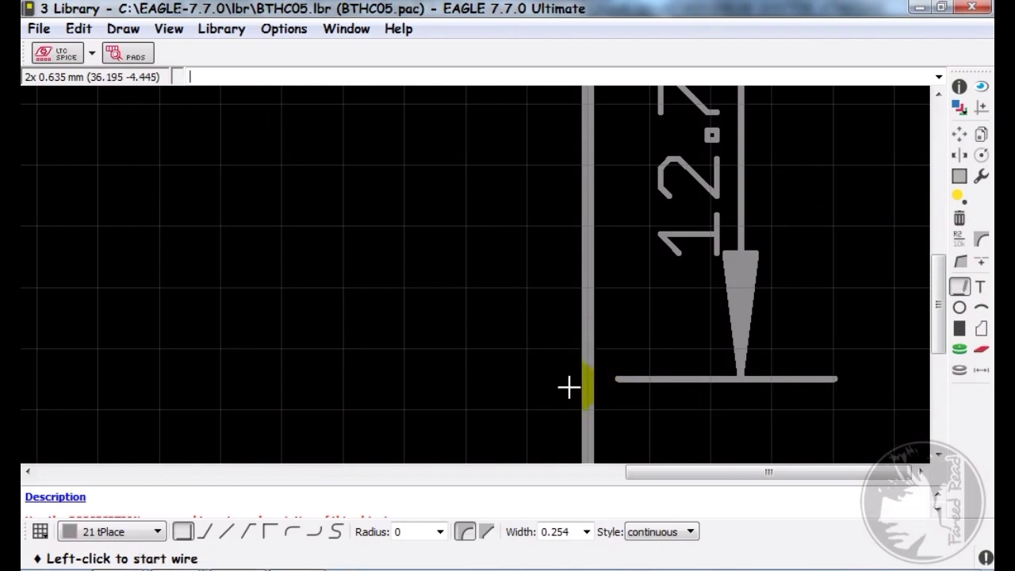
{"action": "scroll", "coordinate": [785, 301], "scroll_direction": "down", "scroll_amount": 4}
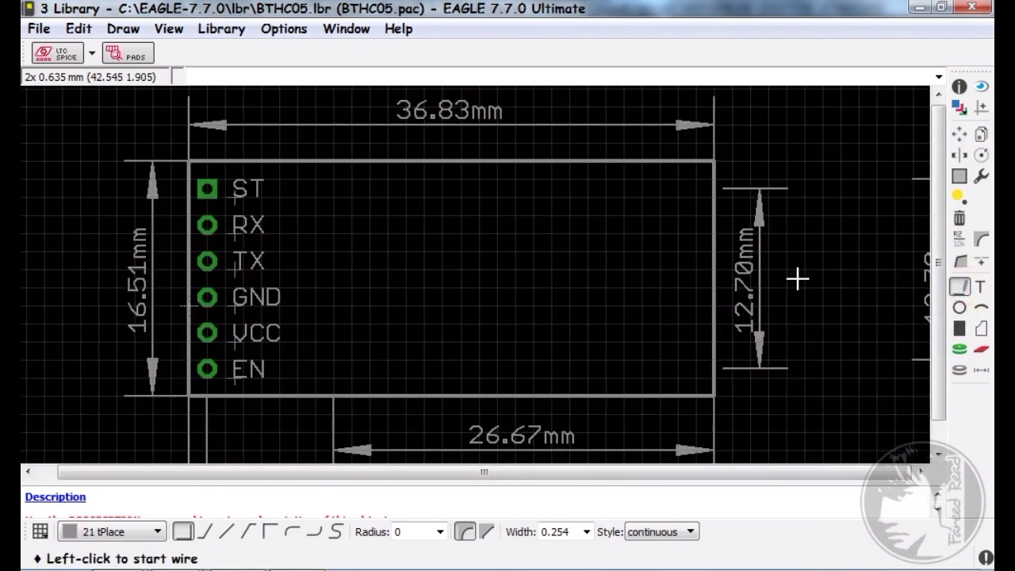
{"action": "left_click", "coordinate": [713, 188]}
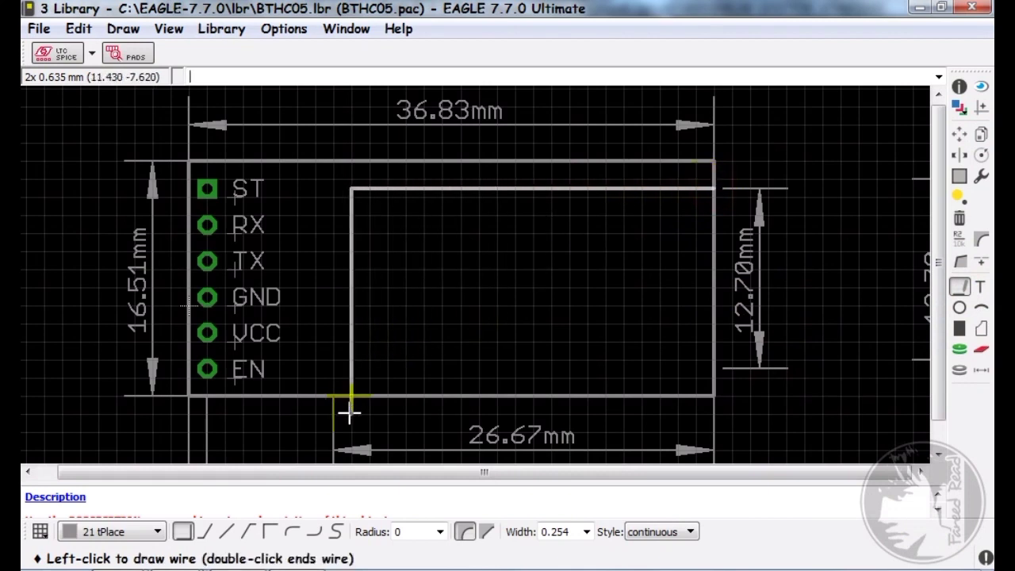
{"action": "left_click", "coordinate": [339, 368]}
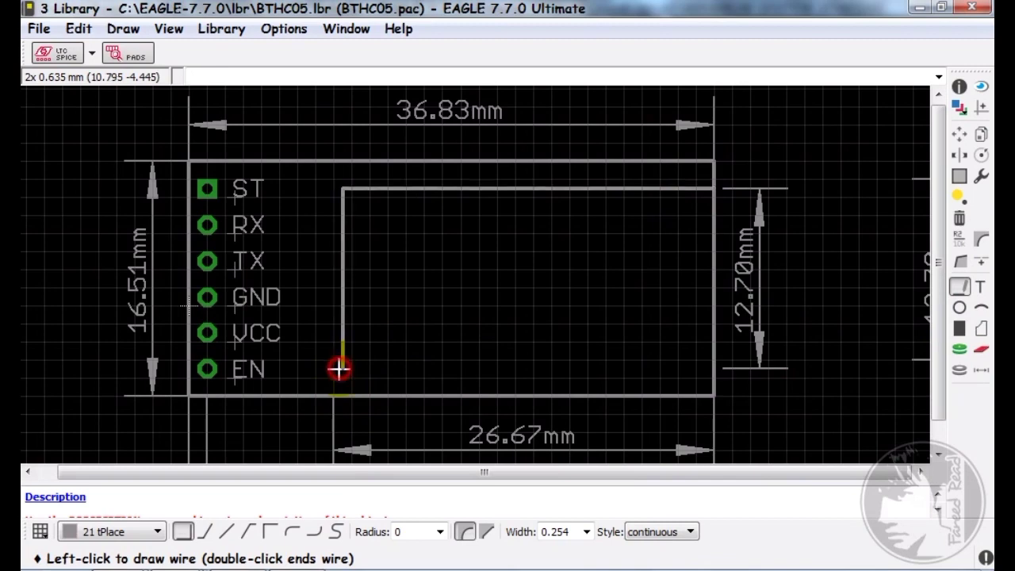
{"action": "left_click", "coordinate": [714, 367]}
{"action": "left_click", "coordinate": [714, 367]}
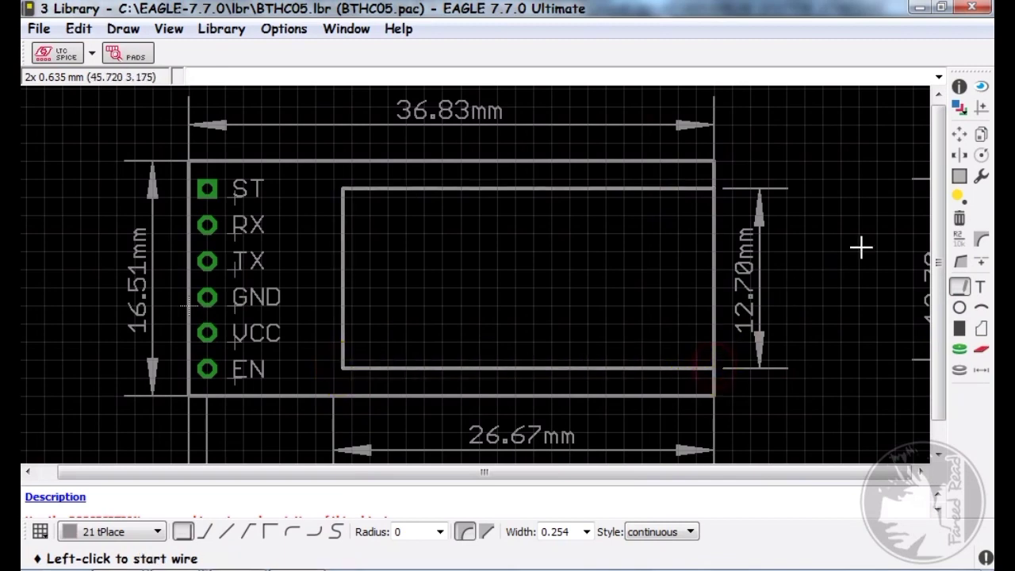
- Move the inner outline's left side outward to line up with the left end of the 26.67 mm dimension
{"action": "left_click", "coordinate": [959, 137]}
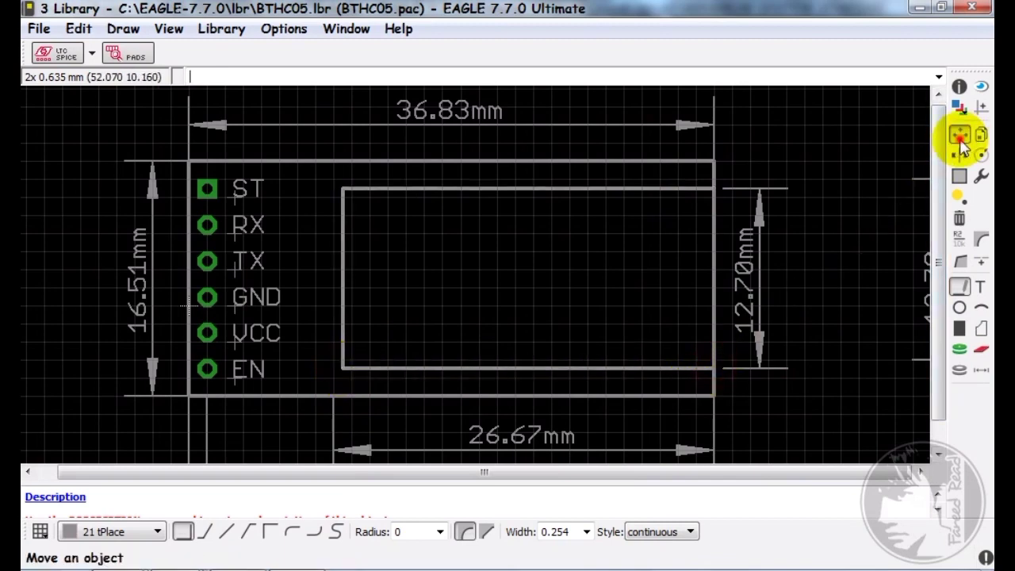
{"action": "left_click", "coordinate": [347, 291]}
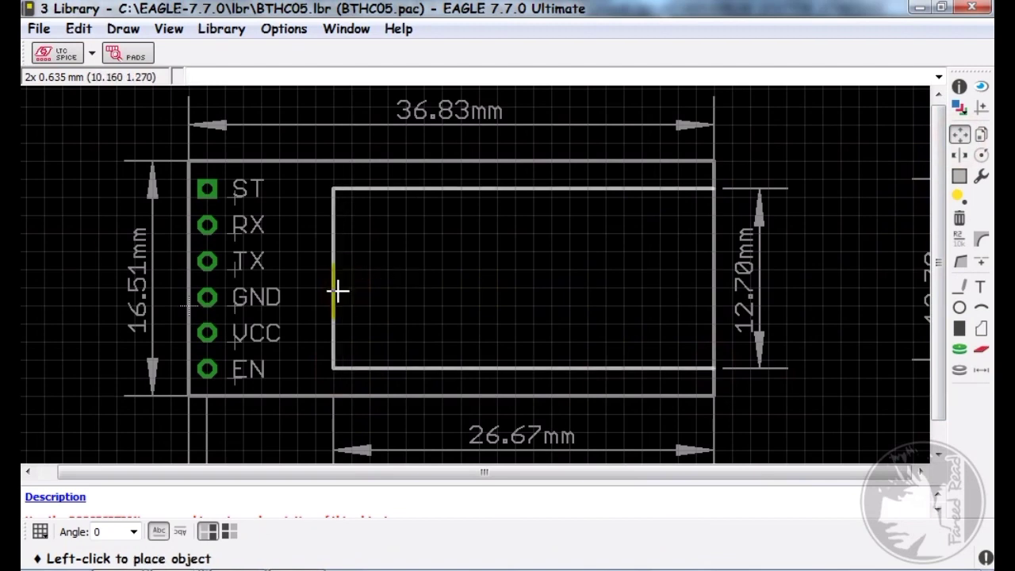
{"action": "left_click", "coordinate": [335, 290]}
{"action": "scroll", "coordinate": [433, 287], "scroll_direction": "down", "scroll_amount": 3}
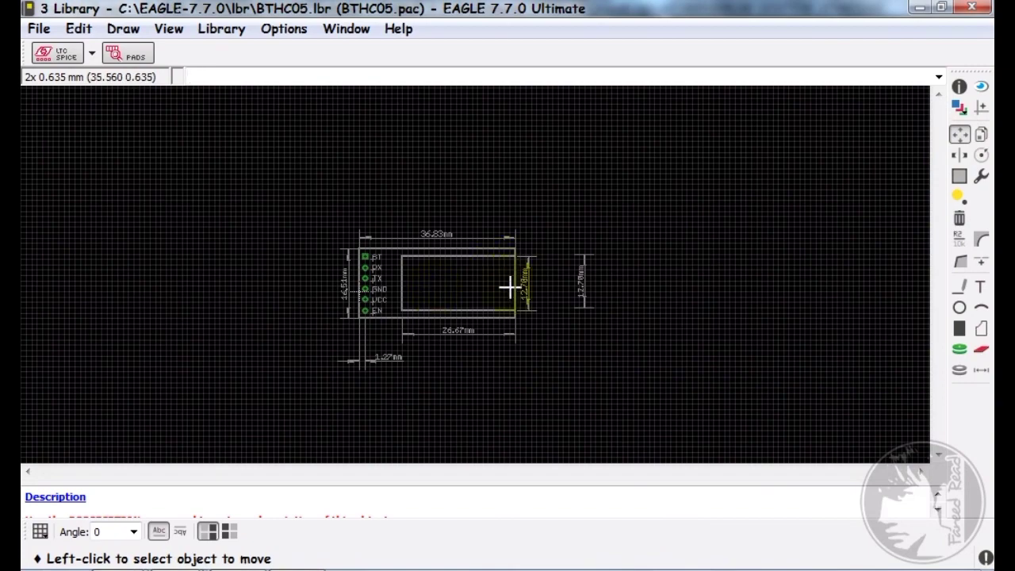
{"action": "scroll", "coordinate": [512, 287], "scroll_direction": "up", "scroll_amount": 3}
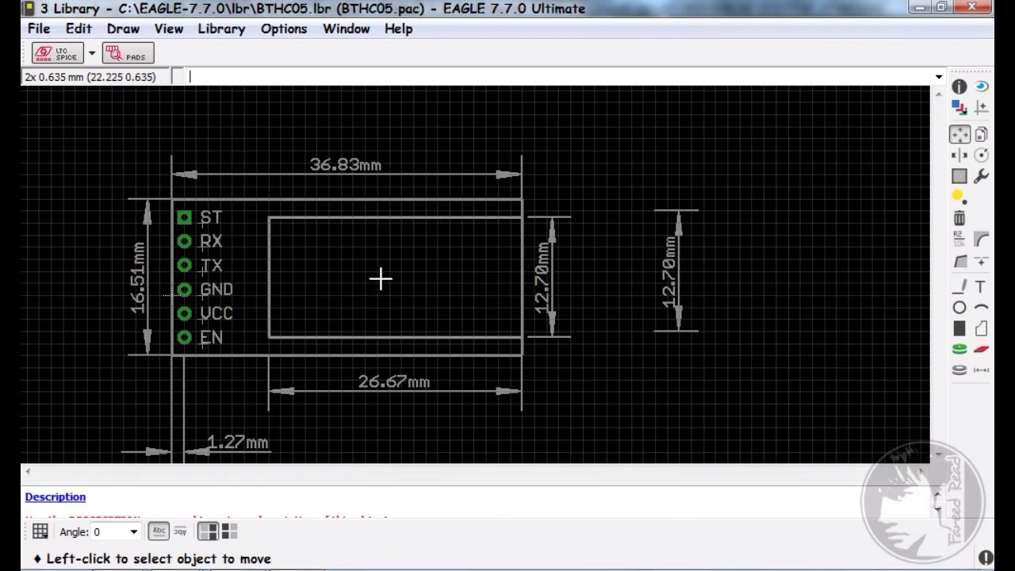
- Delete all the dimensions around the package outline, including the spare 12.70 mm one
{"action": "left_click", "coordinate": [960, 220]}
{"action": "left_click", "coordinate": [675, 271]}
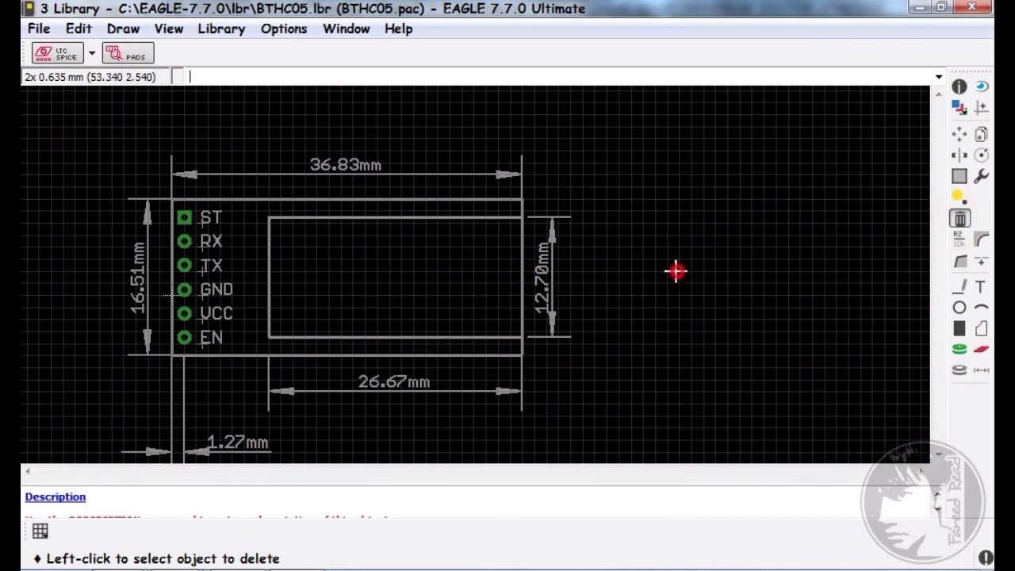
{"action": "left_click", "coordinate": [555, 282]}
{"action": "left_click", "coordinate": [340, 165]}
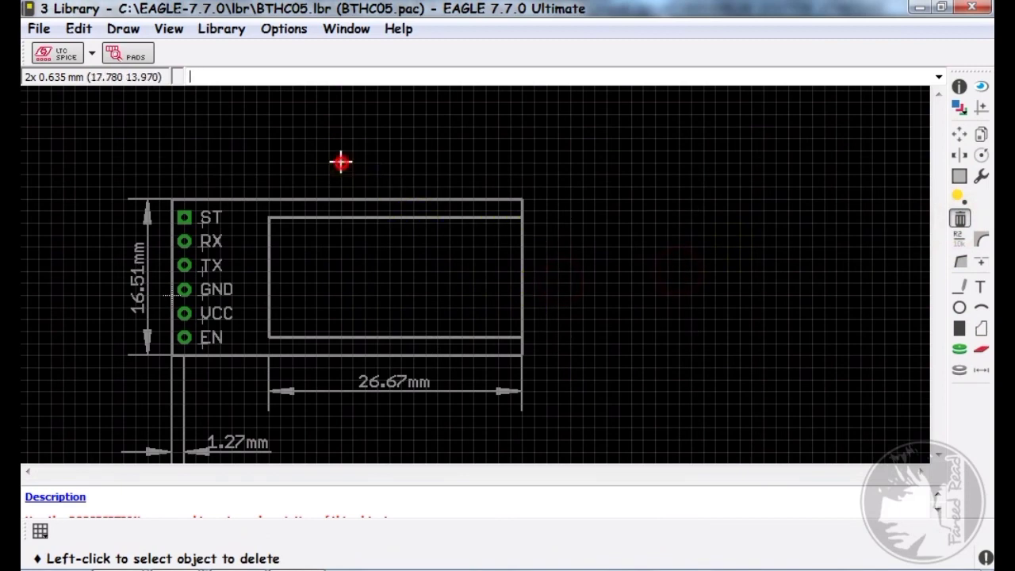
{"action": "left_click", "coordinate": [123, 281]}
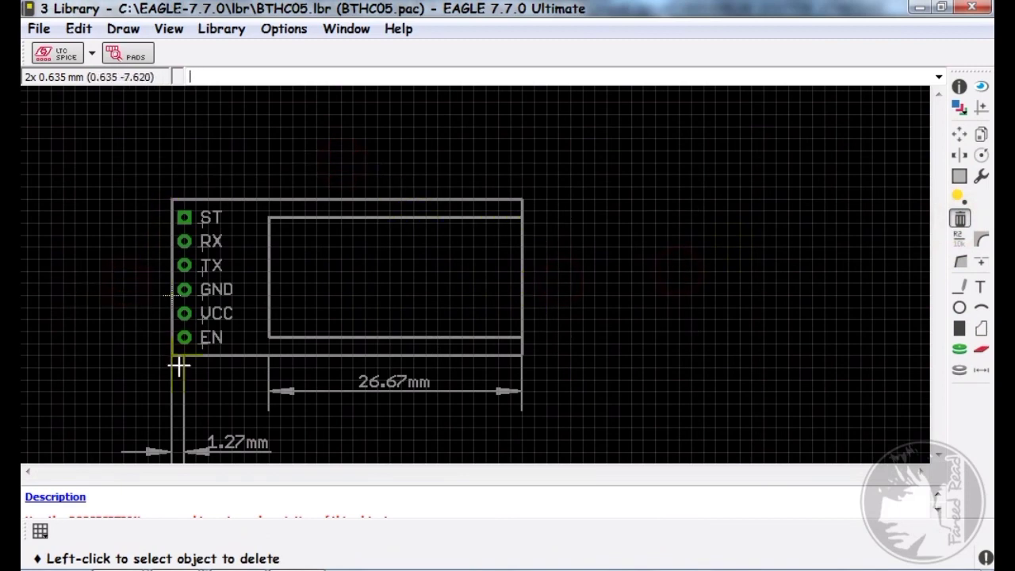
{"action": "left_click", "coordinate": [166, 453]}
{"action": "left_click", "coordinate": [377, 395]}
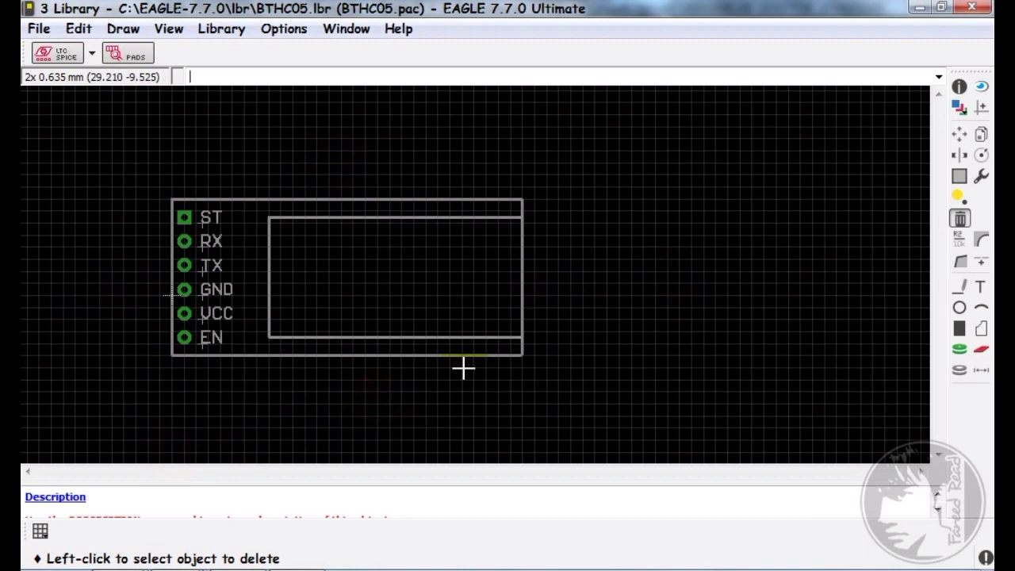
- Group the entire package drawing and move it about 10 mm left, so the origin lies on the inner outline's left side
{"action": "scroll", "coordinate": [181, 327], "scroll_direction": "up", "scroll_amount": 2}
{"action": "scroll", "coordinate": [174, 290], "scroll_direction": "down", "scroll_amount": 2}
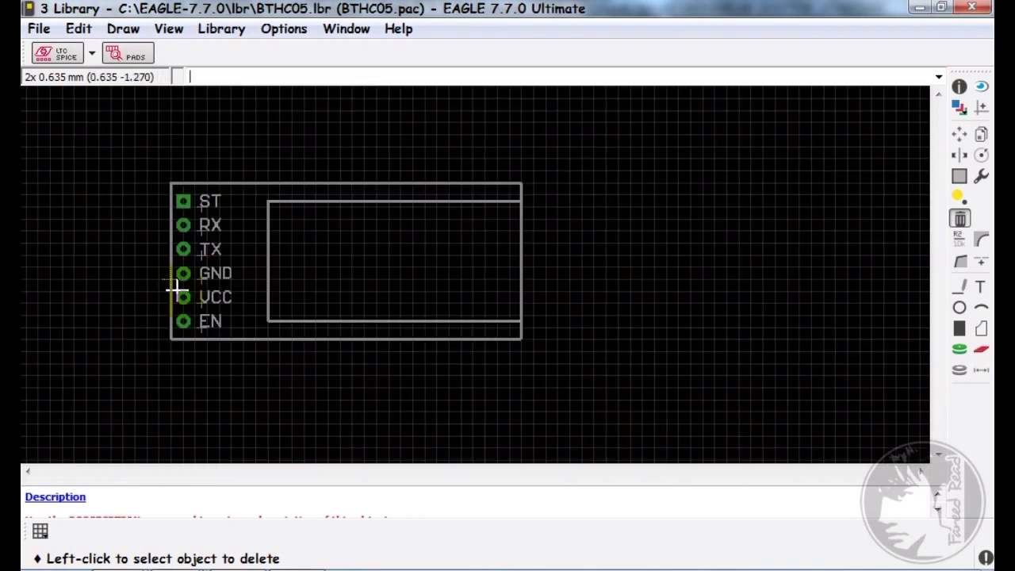
{"action": "left_click", "coordinate": [958, 178]}
{"action": "left_click_drag", "start_coordinate": [152, 169], "coordinate": [539, 394]}
{"action": "left_click", "coordinate": [957, 134]}
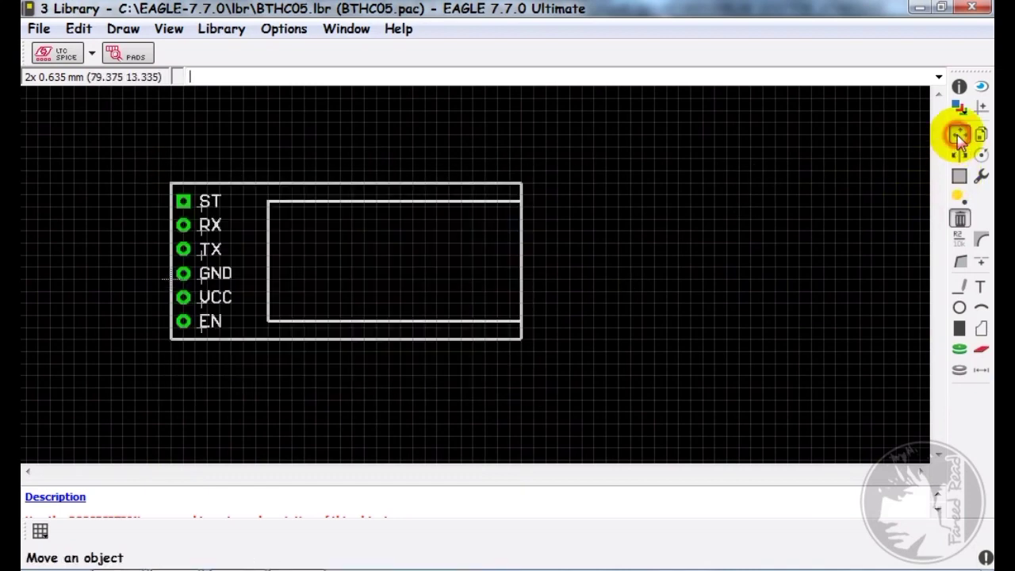
{"action": "right_click", "coordinate": [702, 238]}
{"action": "left_click", "coordinate": [713, 251]}
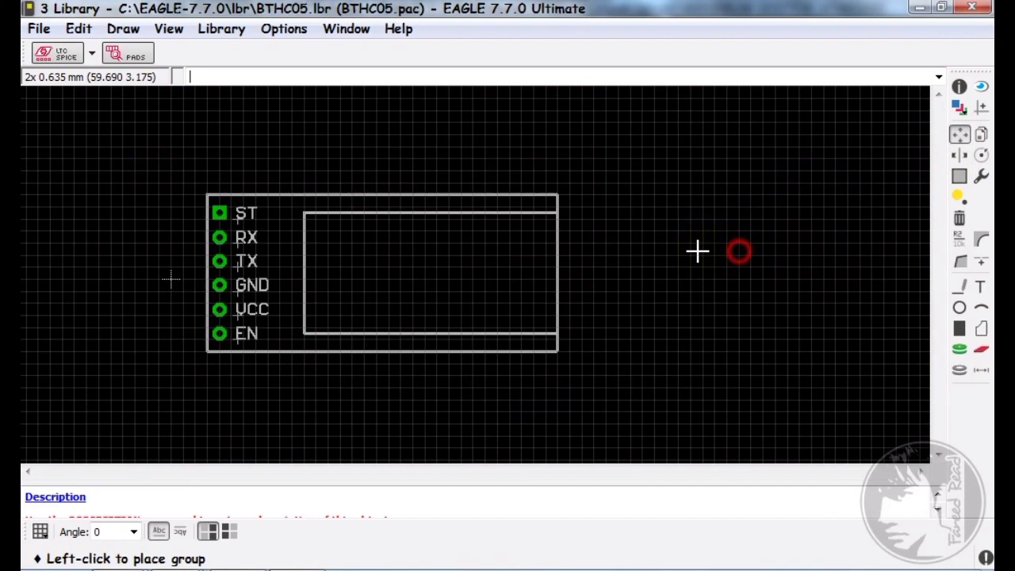
{"action": "left_click", "coordinate": [608, 255]}
{"action": "scroll", "coordinate": [438, 276], "scroll_direction": "down", "scroll_amount": 4}
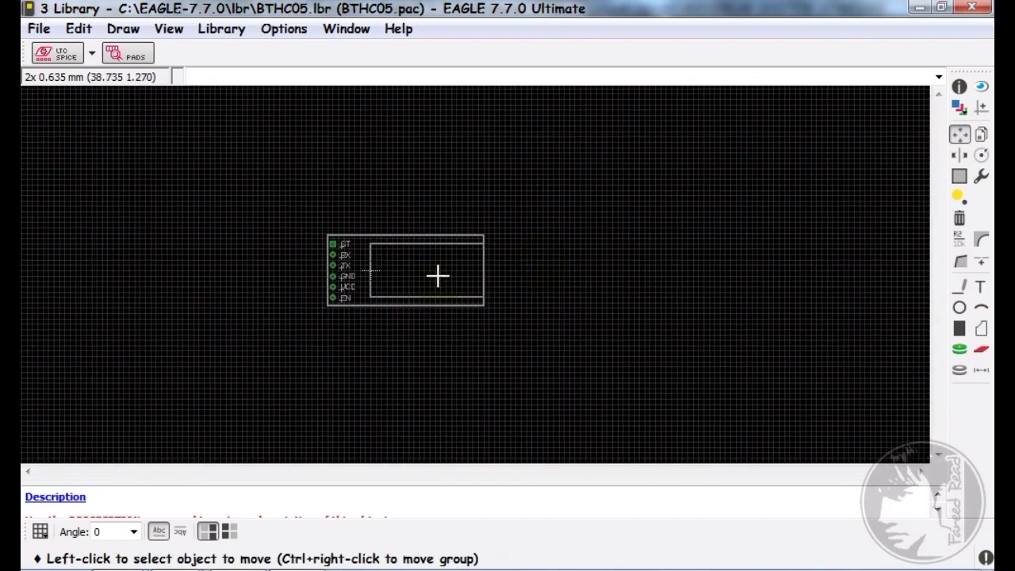
- Save the library with the finished package and create a new device named BTHC05
{"action": "scroll", "coordinate": [371, 272], "scroll_direction": "up", "scroll_amount": 4}
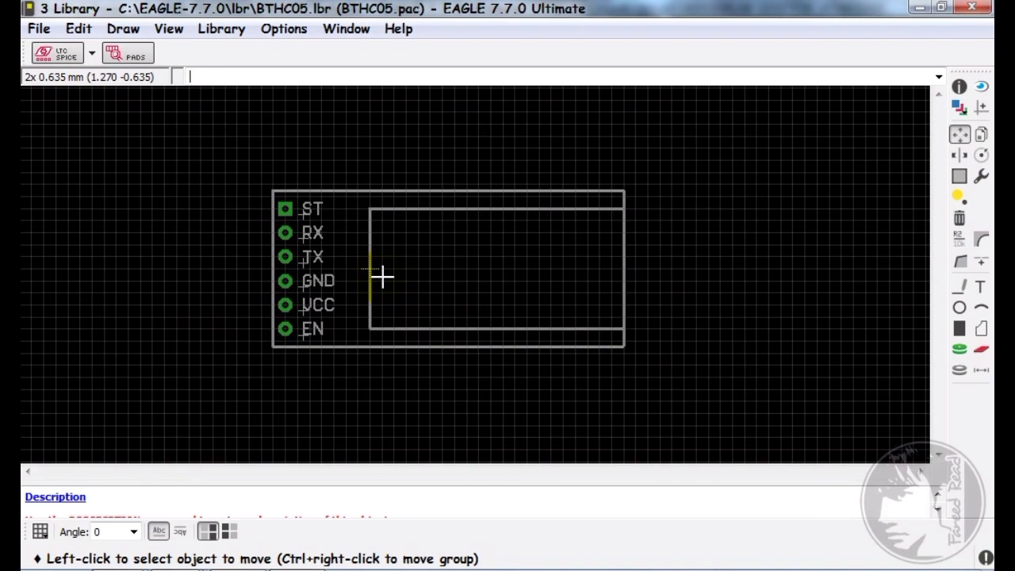
{"action": "key", "text": "ctrl+s"}
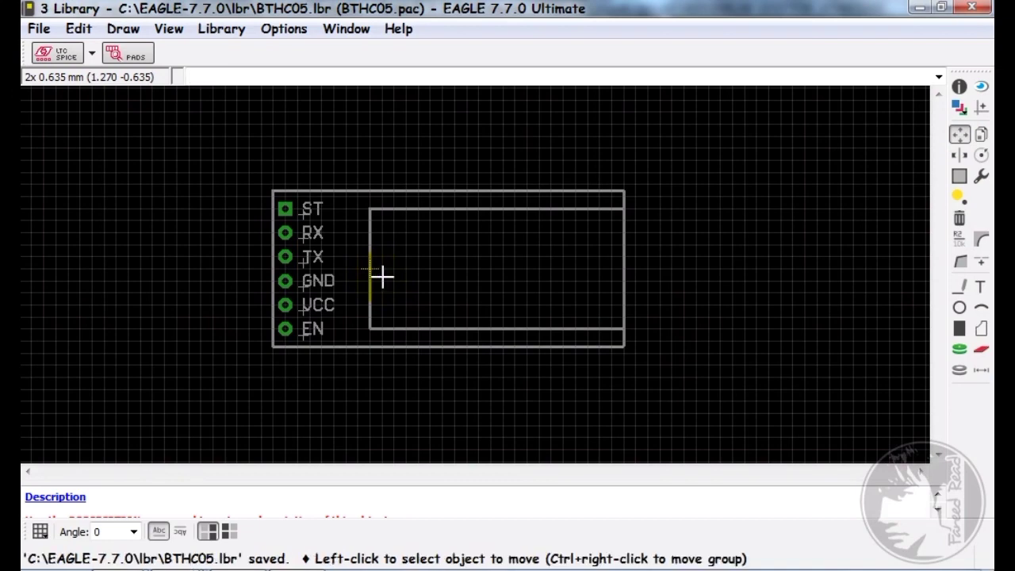
{"action": "left_click", "coordinate": [221, 28]}
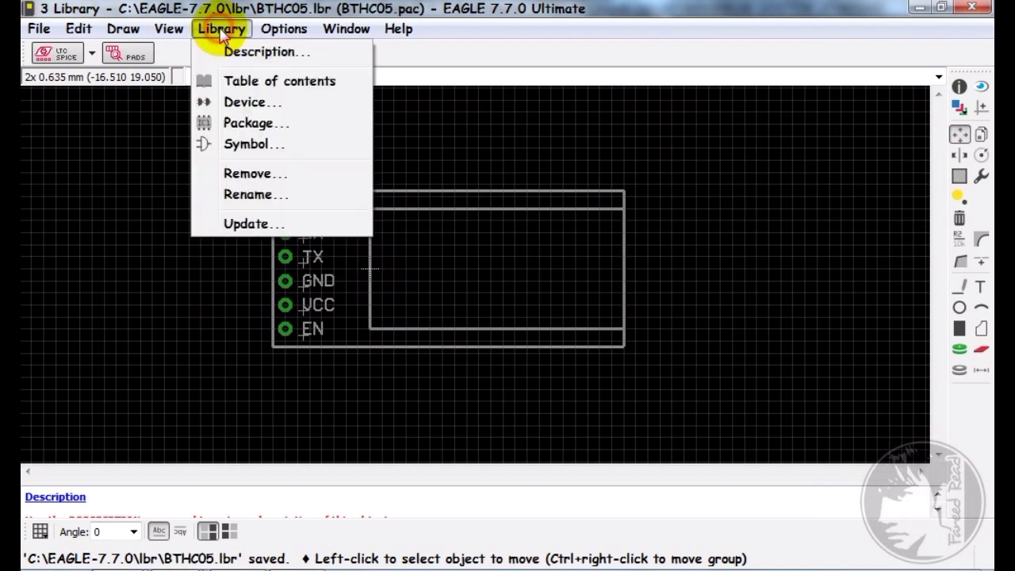
{"action": "left_click", "coordinate": [244, 103]}
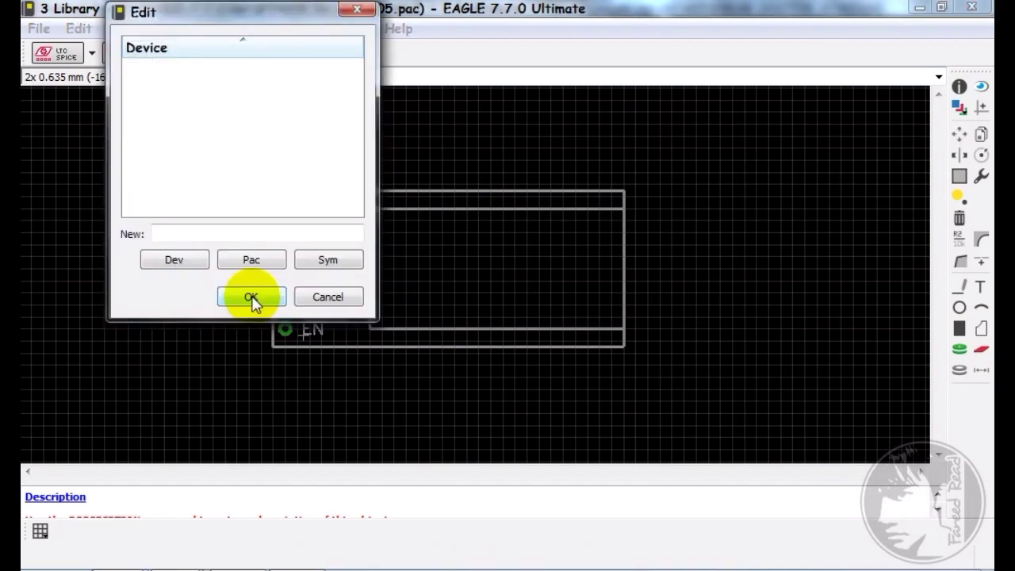
{"action": "left_click", "coordinate": [200, 237]}
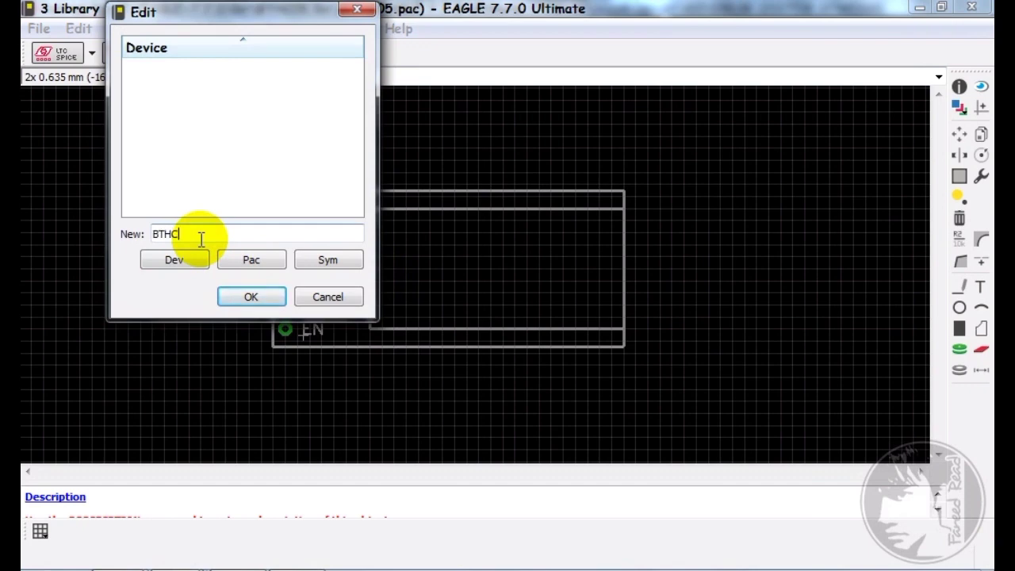
{"action": "type", "text": "BTHC05"}
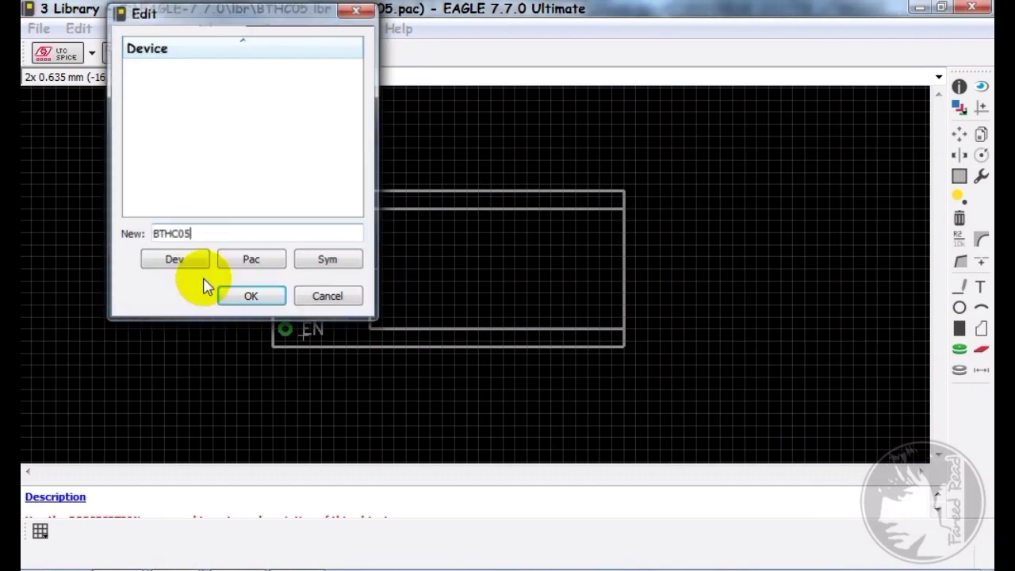
{"action": "key", "text": "Return"}
{"action": "left_click", "coordinate": [202, 280]}
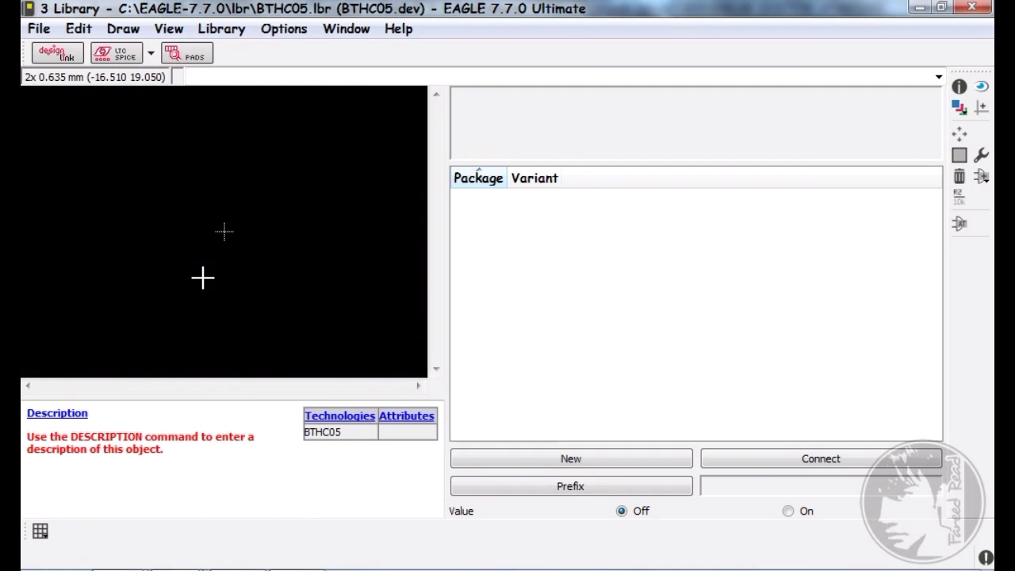
- Add the BHC05 symbol to the device and place it at the origin
{"action": "left_click", "coordinate": [982, 179]}
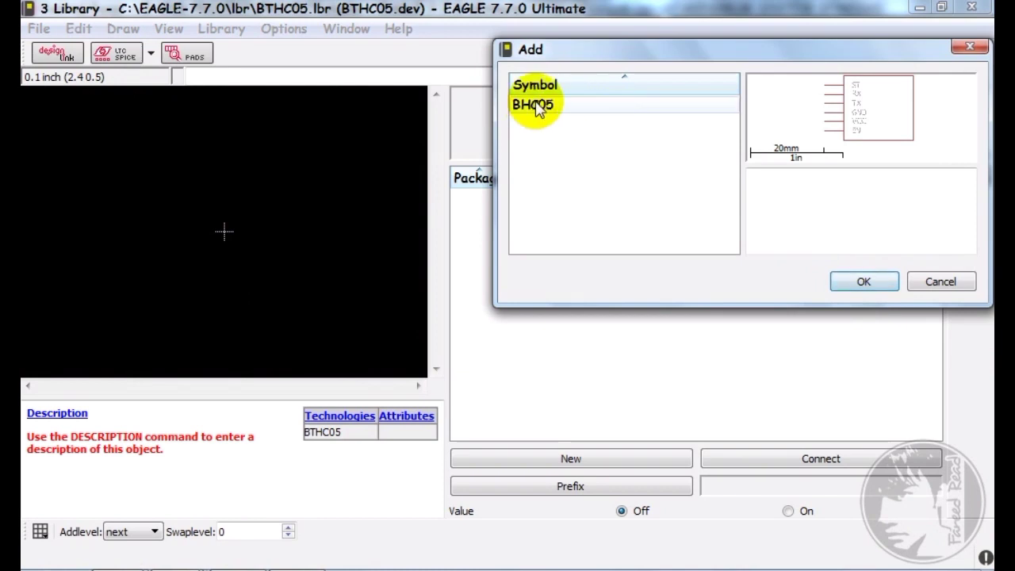
{"action": "left_click", "coordinate": [538, 108]}
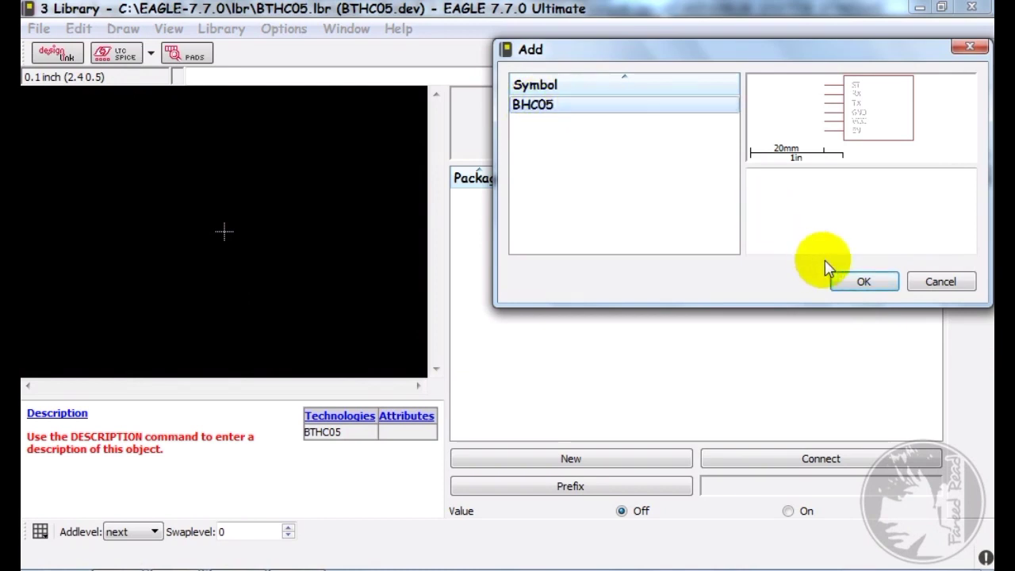
{"action": "left_click", "coordinate": [862, 286]}
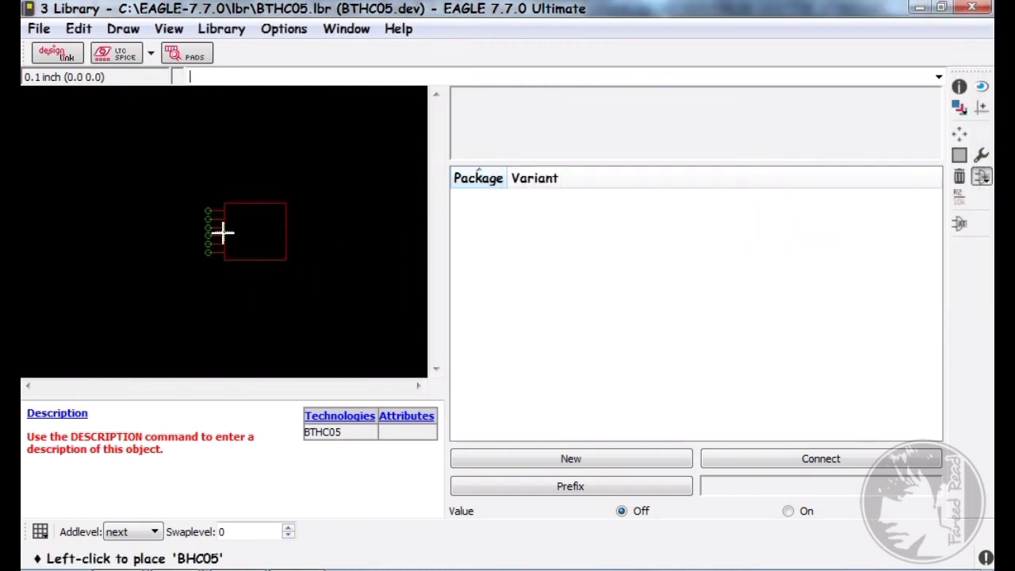
{"action": "scroll", "coordinate": [219, 231], "scroll_direction": "up", "scroll_amount": 4}
{"action": "left_click", "coordinate": [251, 235]}
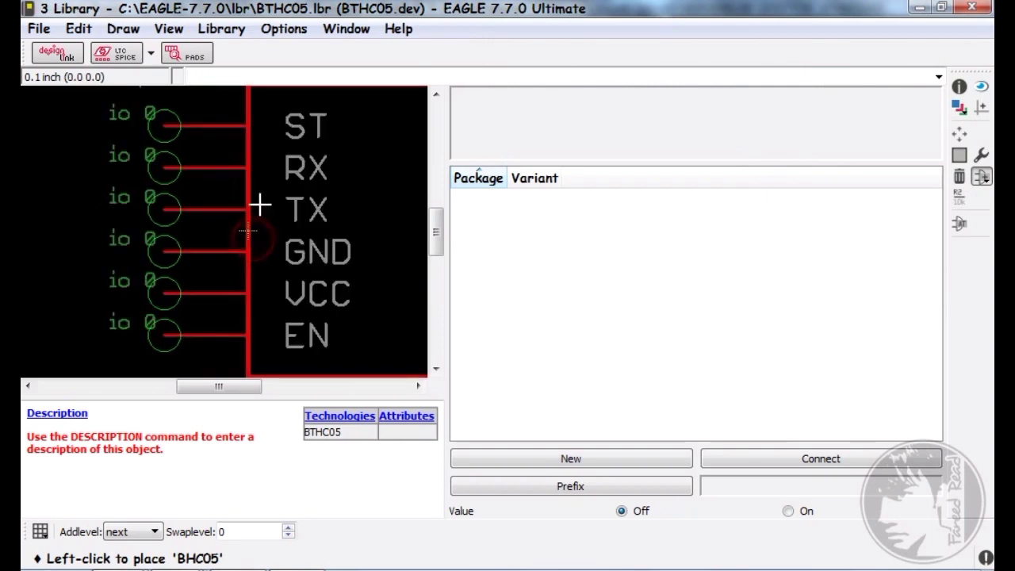
{"action": "scroll", "coordinate": [240, 226], "scroll_direction": "down", "scroll_amount": 3}
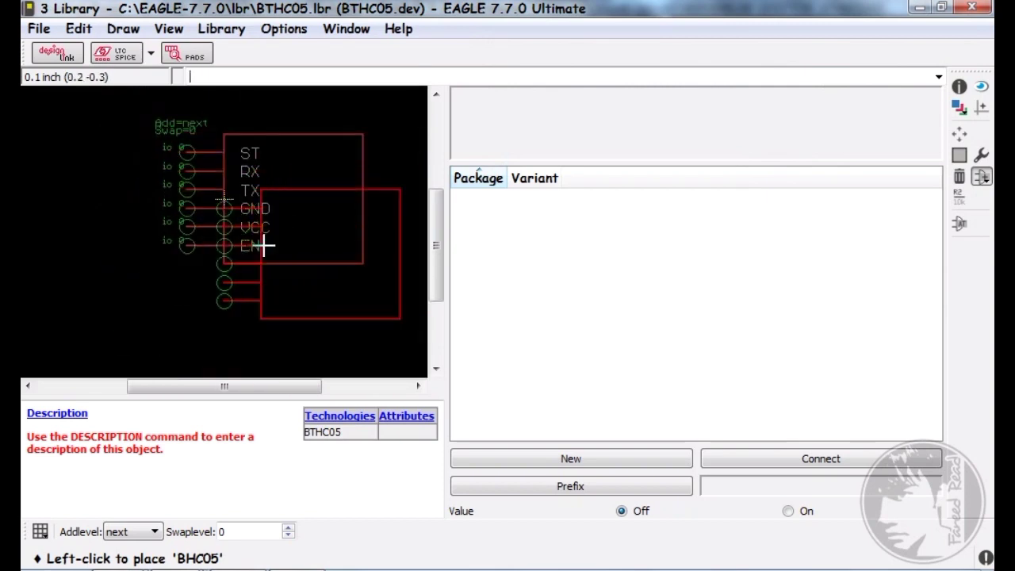
- Create a package variant for the device from the BTHC05 package, leaving the variant name empty
{"action": "left_click", "coordinate": [619, 460]}
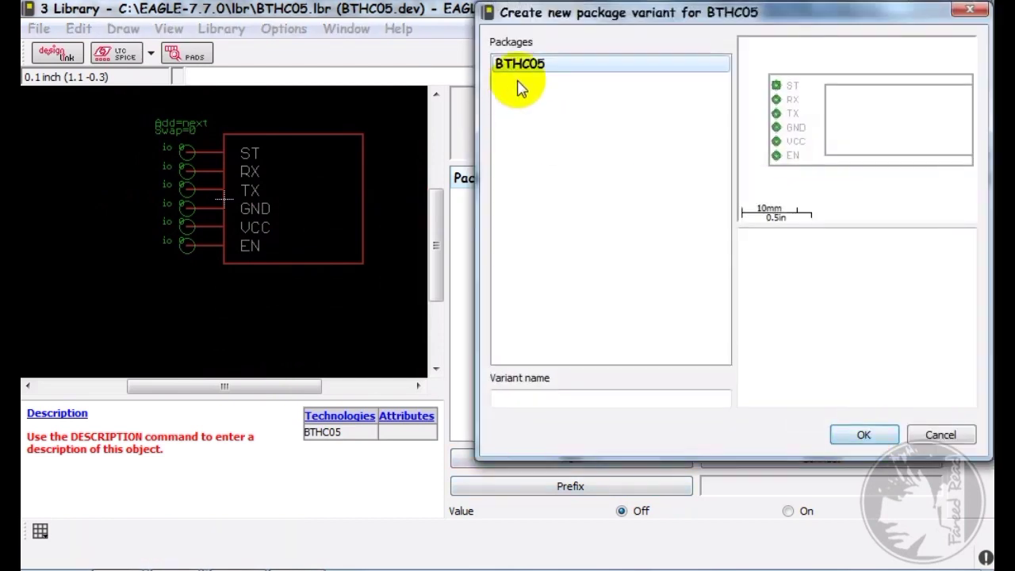
{"action": "left_click", "coordinate": [530, 70]}
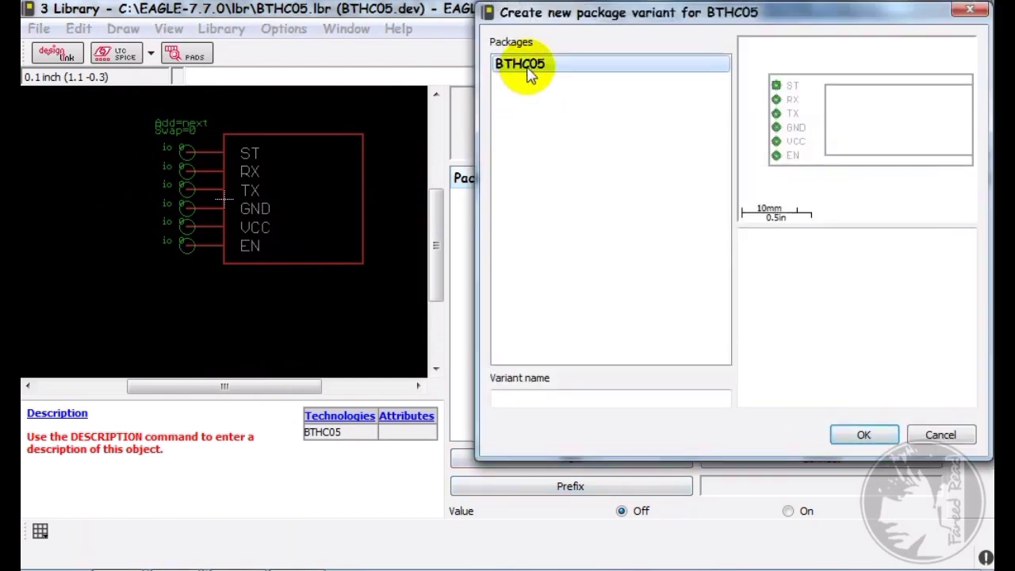
{"action": "left_click", "coordinate": [863, 435]}
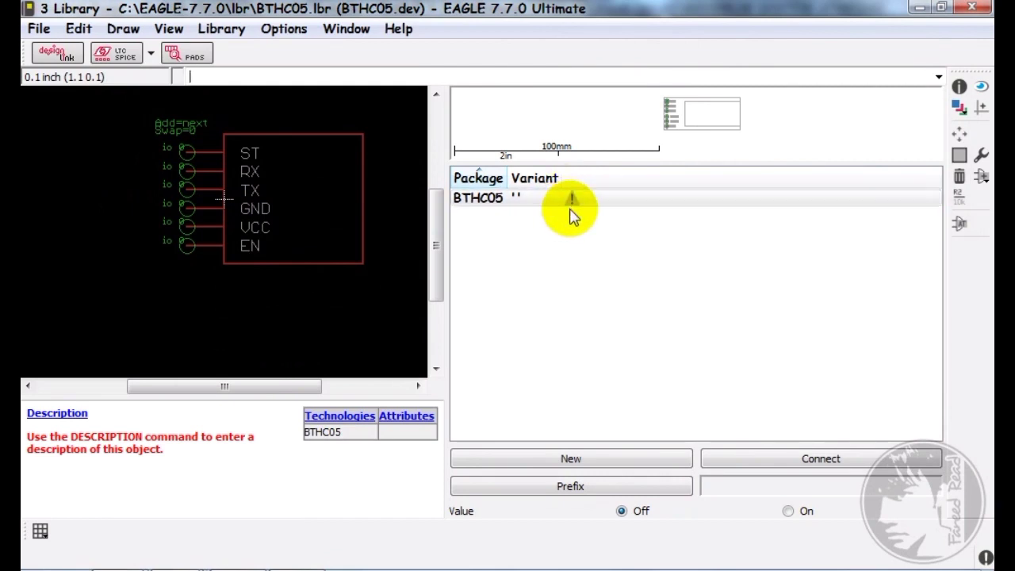
- Start the pin-to-pad assignment of the BTHC05 variant and connect pin G$1.EN to pad EN
{"action": "left_click", "coordinate": [832, 469]}
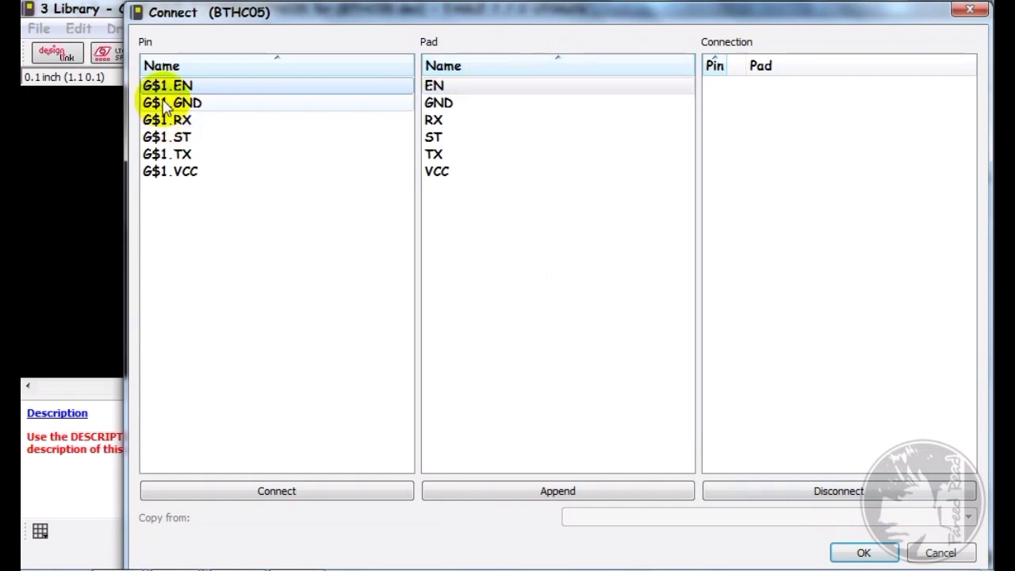
{"action": "left_click", "coordinate": [446, 104]}
{"action": "left_click", "coordinate": [249, 88]}
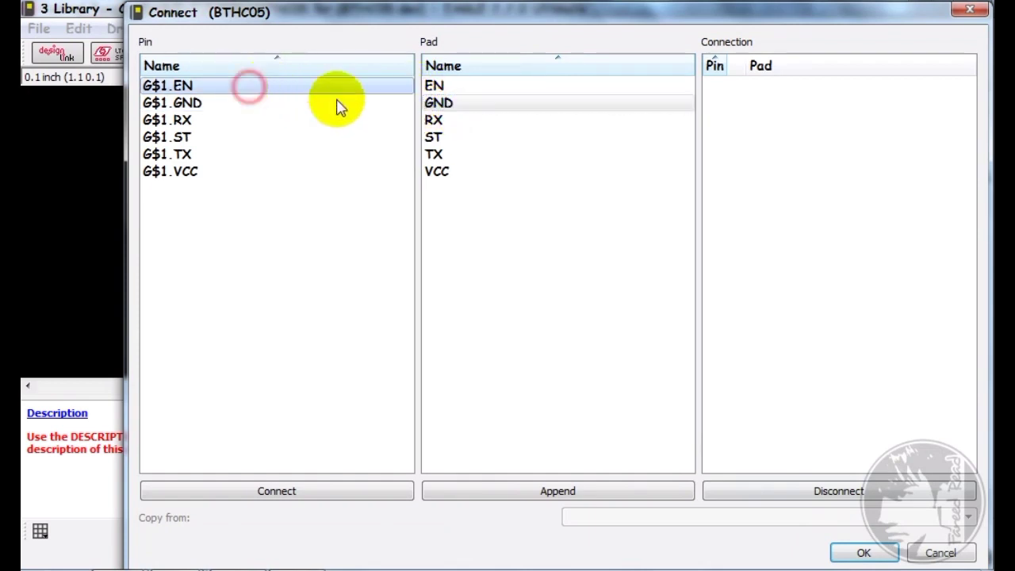
{"action": "left_click", "coordinate": [450, 105]}
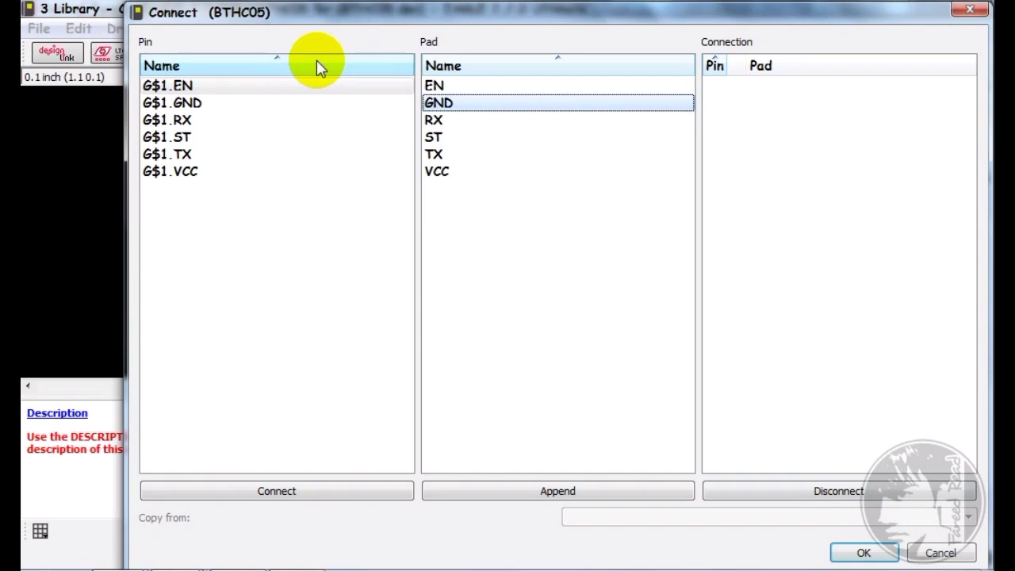
{"action": "left_click", "coordinate": [268, 86]}
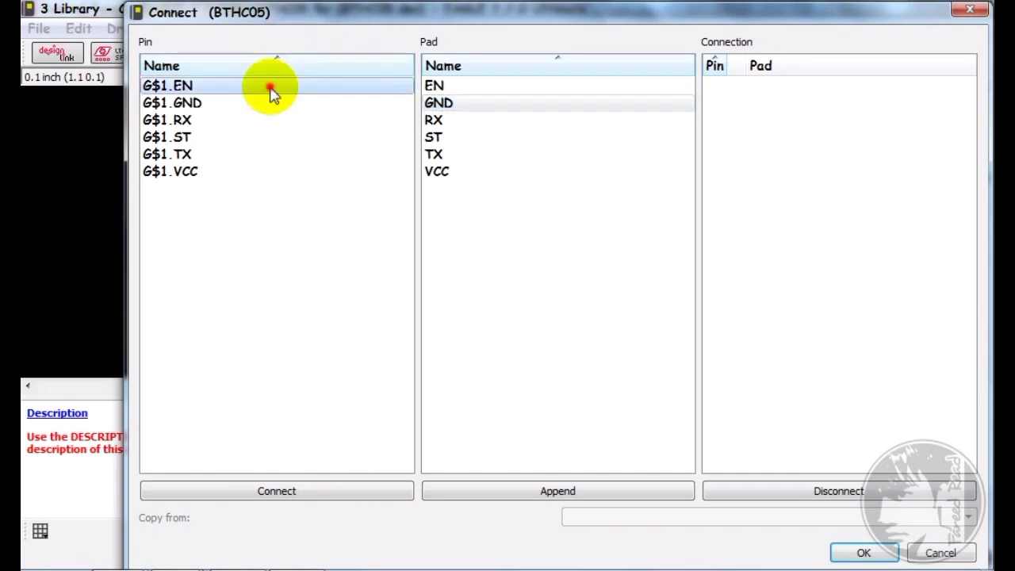
{"action": "left_click", "coordinate": [432, 85]}
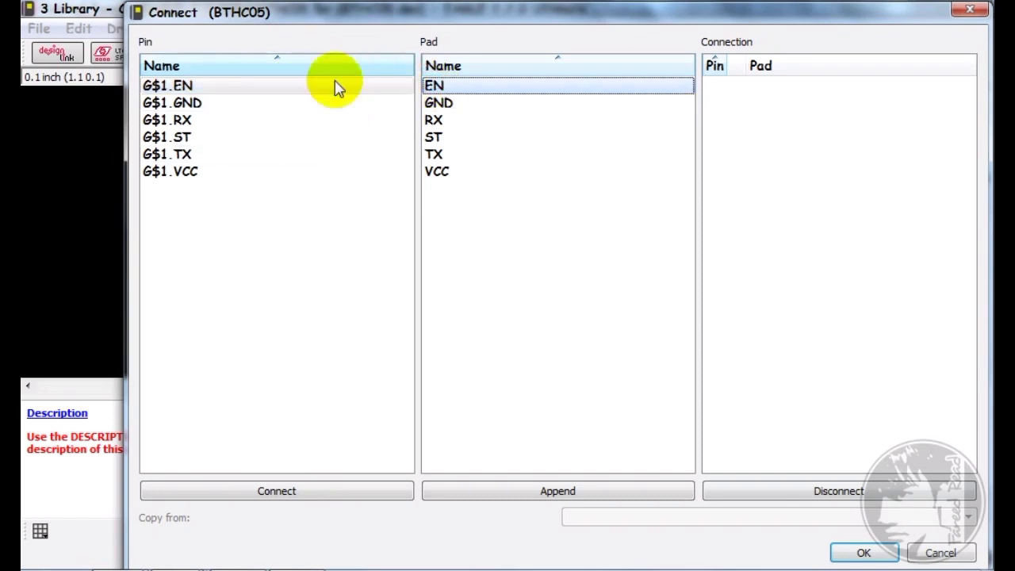
{"action": "left_click", "coordinate": [363, 493]}
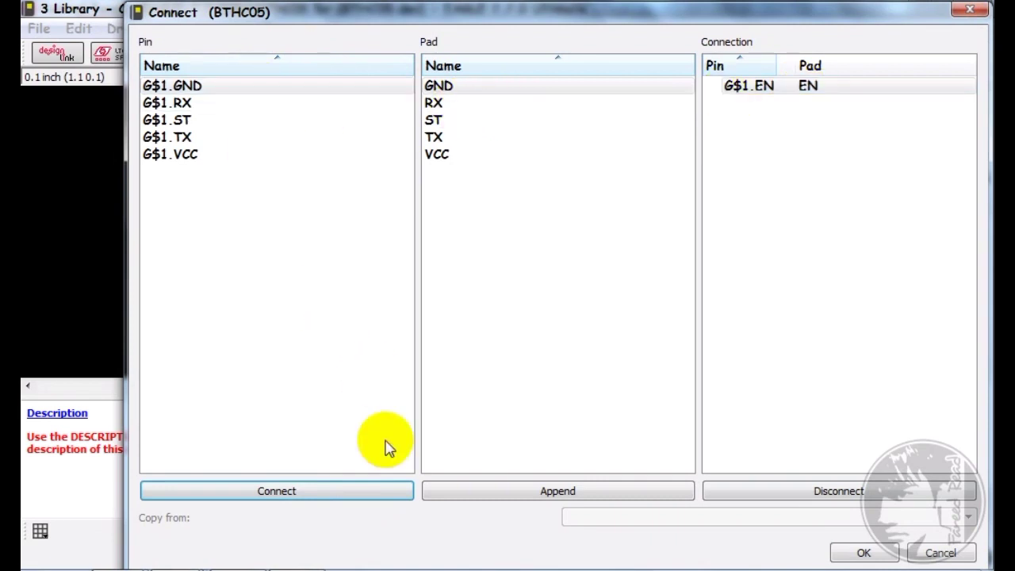
- Connect the remaining GND, RX, ST, TX and VCC pins to their same-named pads and accept the assignments
{"action": "left_click", "coordinate": [382, 490]}
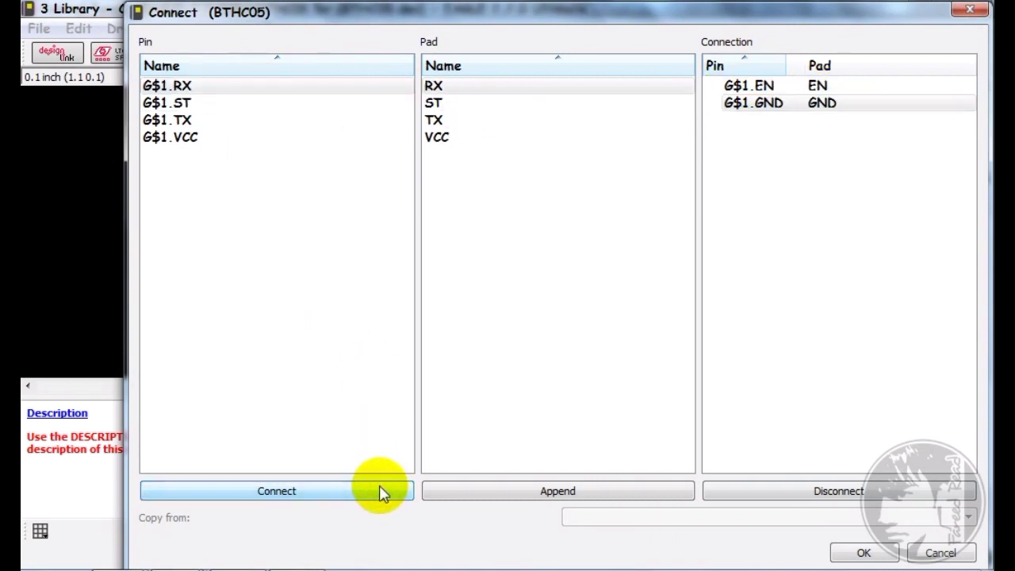
{"action": "left_click", "coordinate": [382, 492]}
{"action": "left_click", "coordinate": [383, 492]}
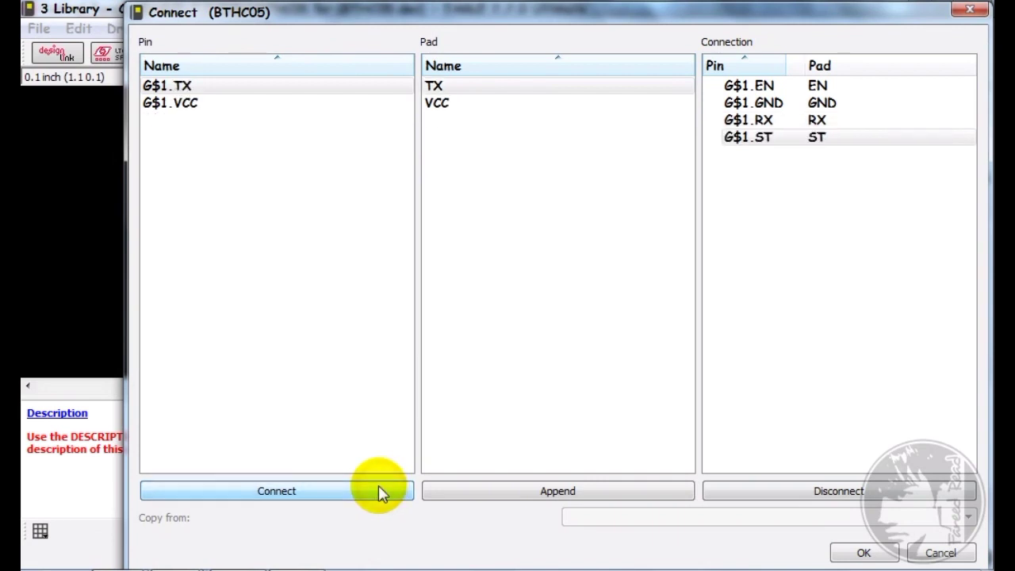
{"action": "left_click", "coordinate": [379, 490]}
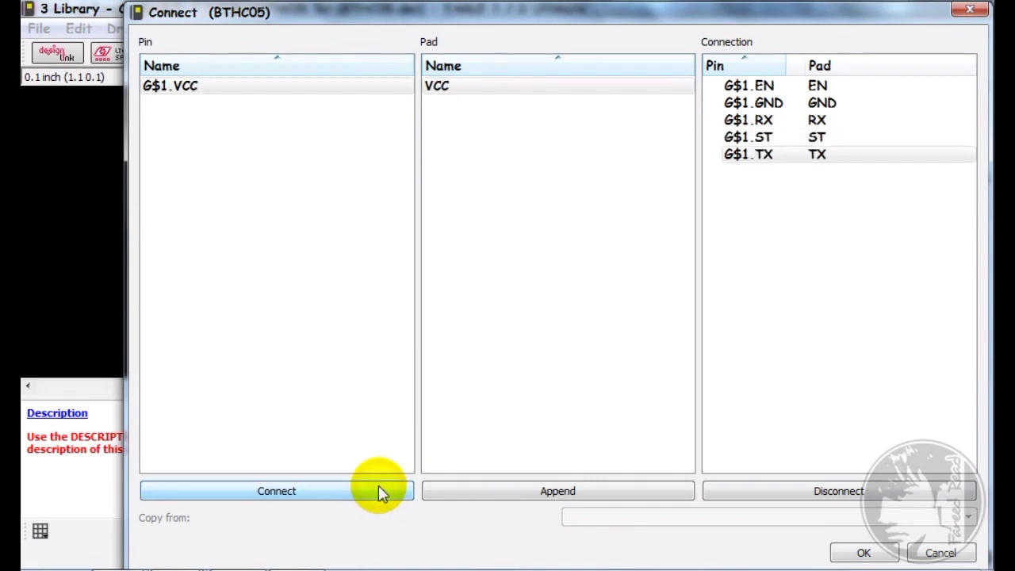
{"action": "left_click", "coordinate": [379, 490]}
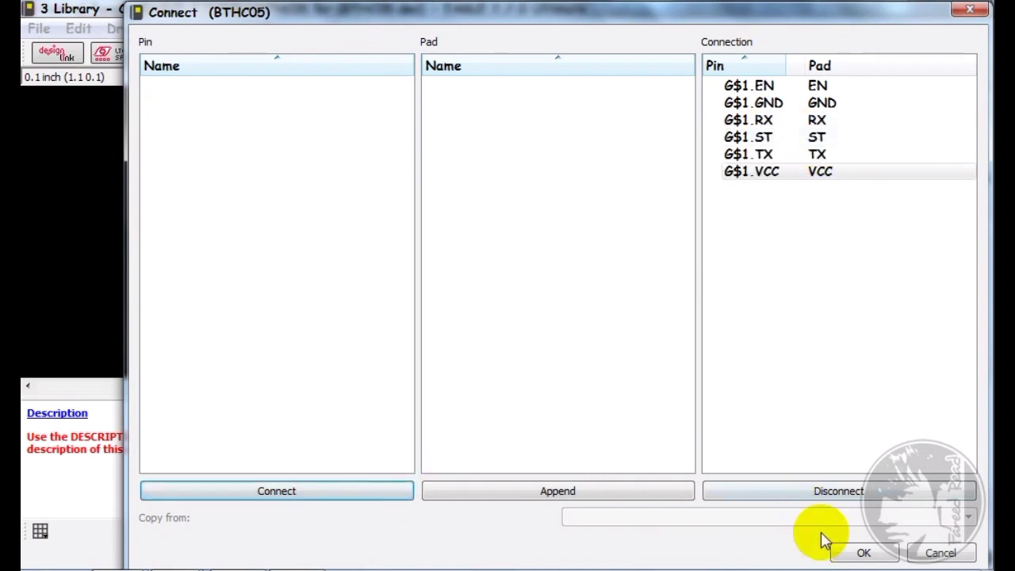
{"action": "left_click", "coordinate": [848, 552]}
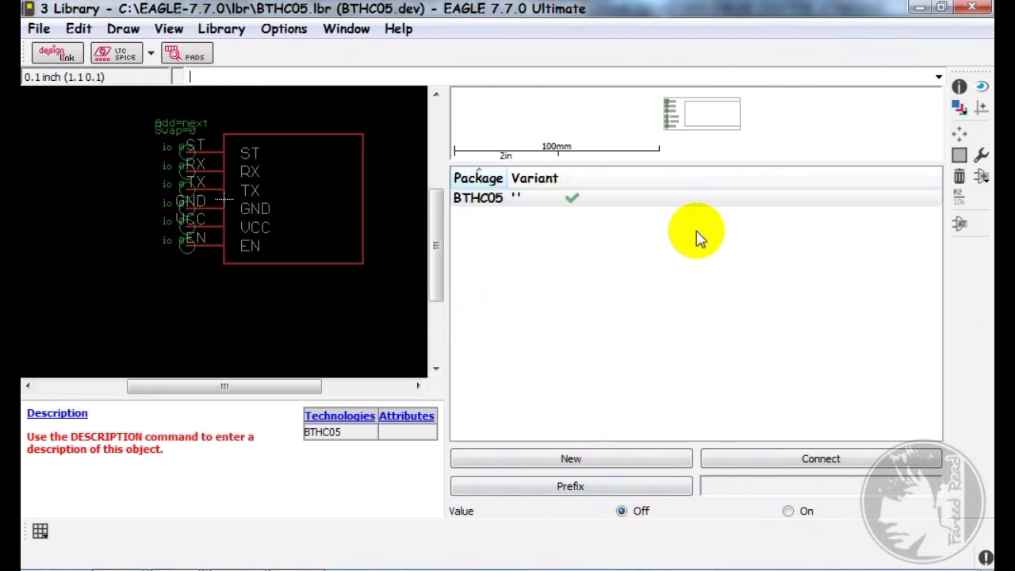
- Set the device's prefix to BT, switch its value to On, and save the library
{"action": "left_click", "coordinate": [632, 484]}
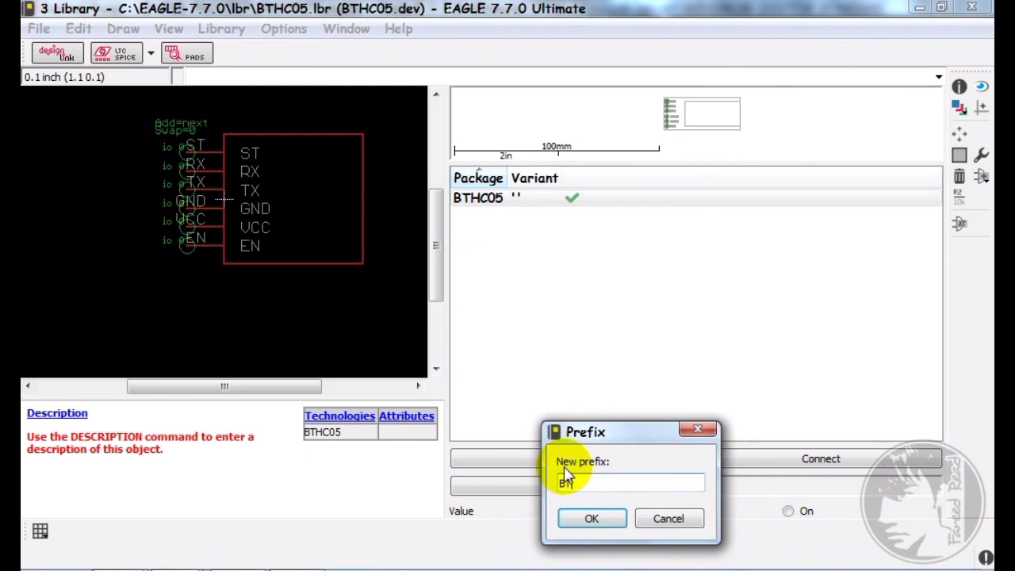
{"action": "type", "text": "BT"}
{"action": "key", "text": "Return"}
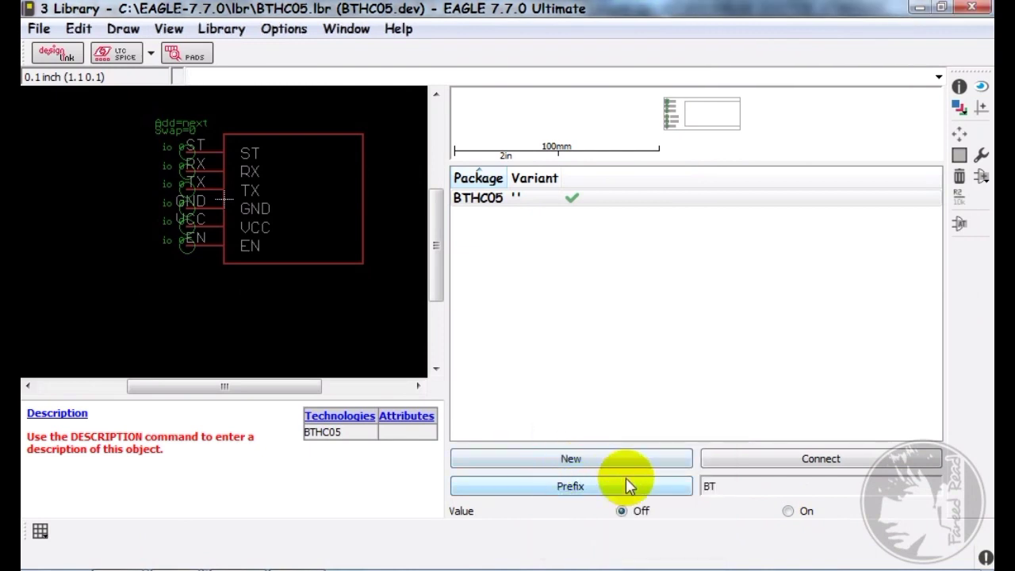
{"action": "left_click", "coordinate": [787, 511]}
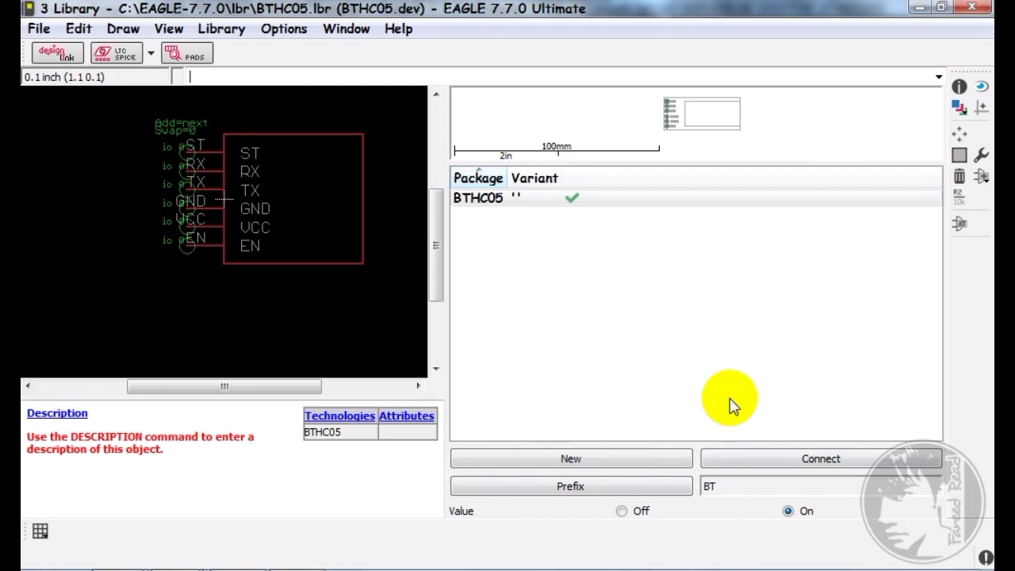
{"action": "key", "text": "ctrl+s"}
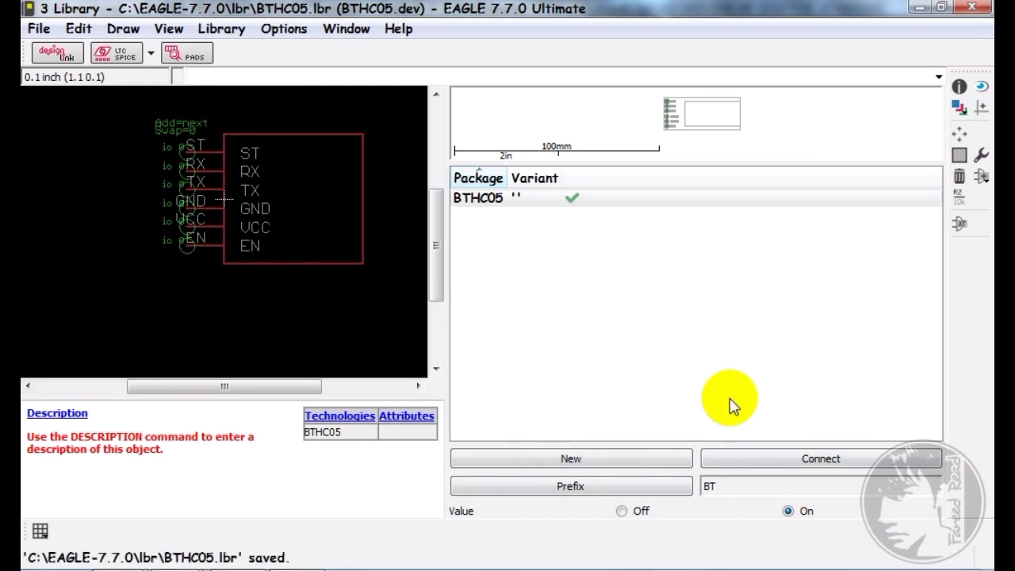
- Close the library editor and open the Controller M8 PINHEAD ISP P10 RTC RTC3231 BT schematic from the Controller M328 project
{"action": "left_click", "coordinate": [969, 8]}
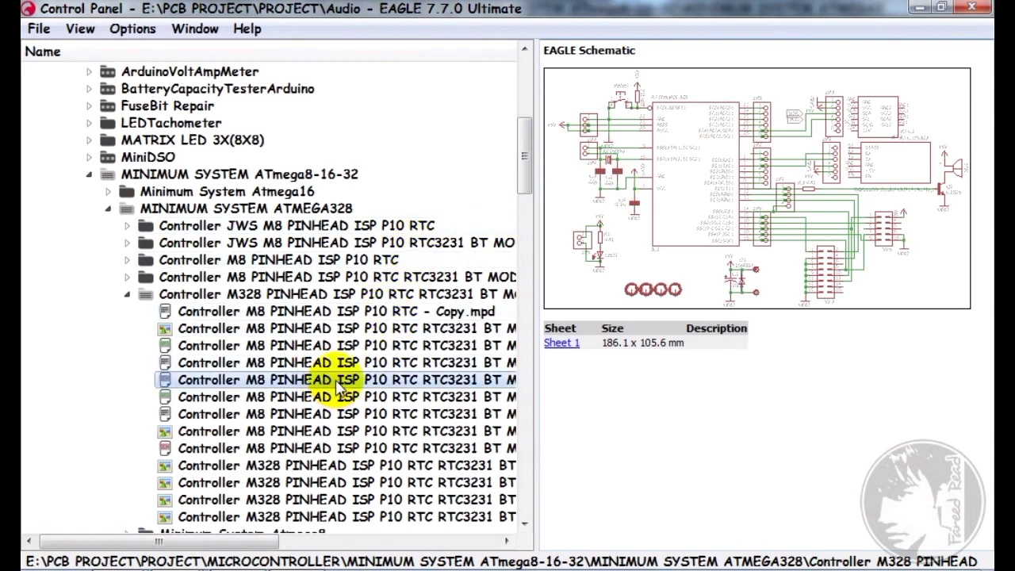
{"action": "double_click", "coordinate": [339, 386]}
{"action": "scroll", "coordinate": [880, 204], "scroll_direction": "down", "scroll_amount": 3}
{"action": "scroll", "coordinate": [634, 234], "scroll_direction": "down", "scroll_amount": 2}
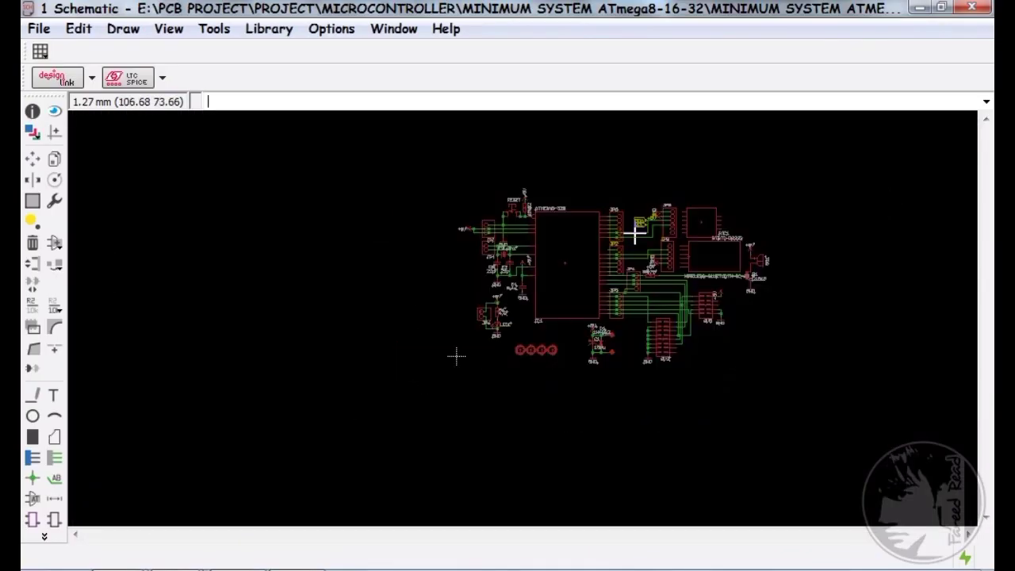
{"action": "scroll", "coordinate": [634, 234], "scroll_direction": "up", "scroll_amount": 2}
- Add the BTHC05 device from the BTHC05 library and place its symbol above the RTC module
{"action": "left_click", "coordinate": [57, 245]}
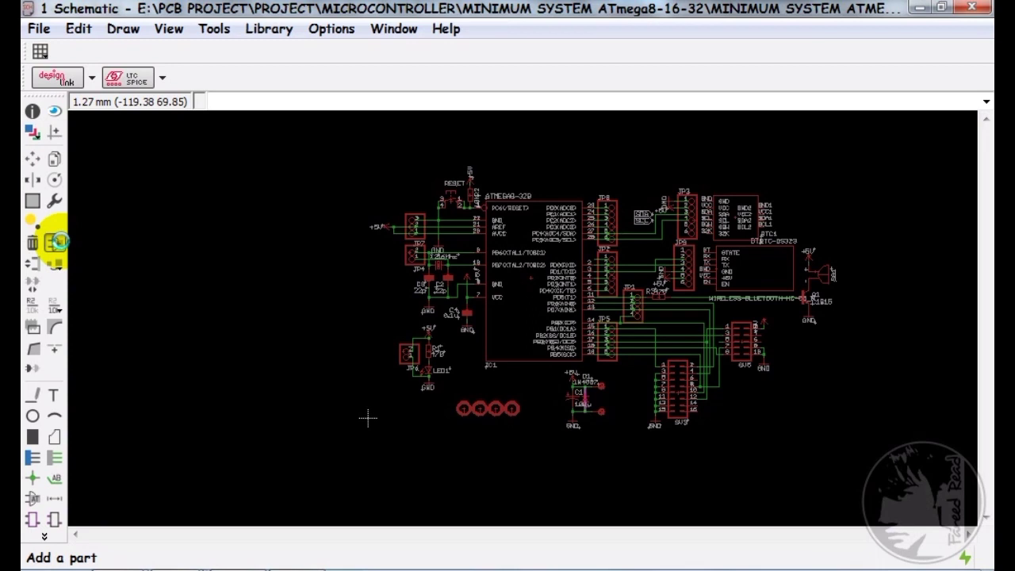
{"action": "left_click", "coordinate": [55, 244]}
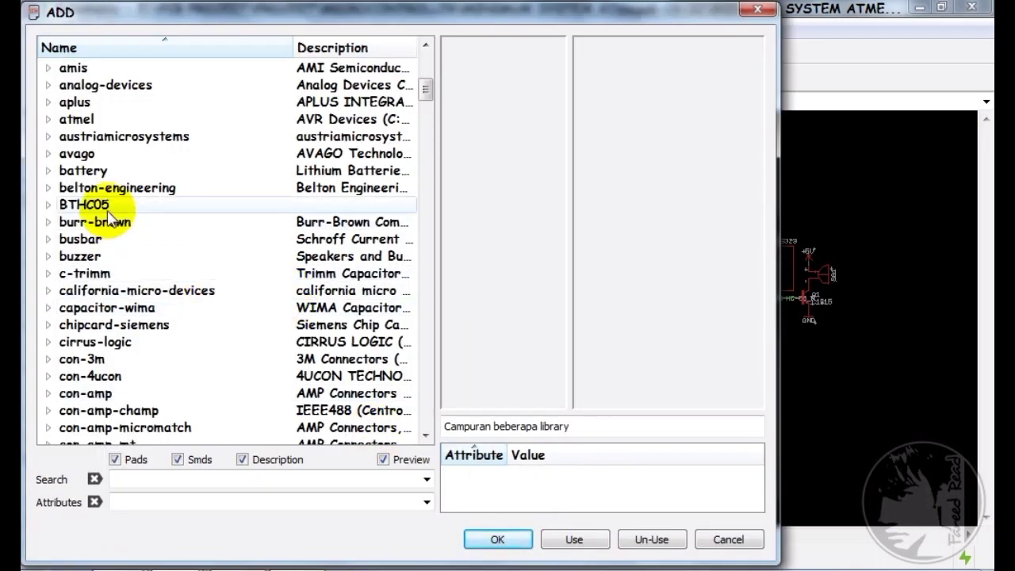
{"action": "left_click", "coordinate": [47, 204]}
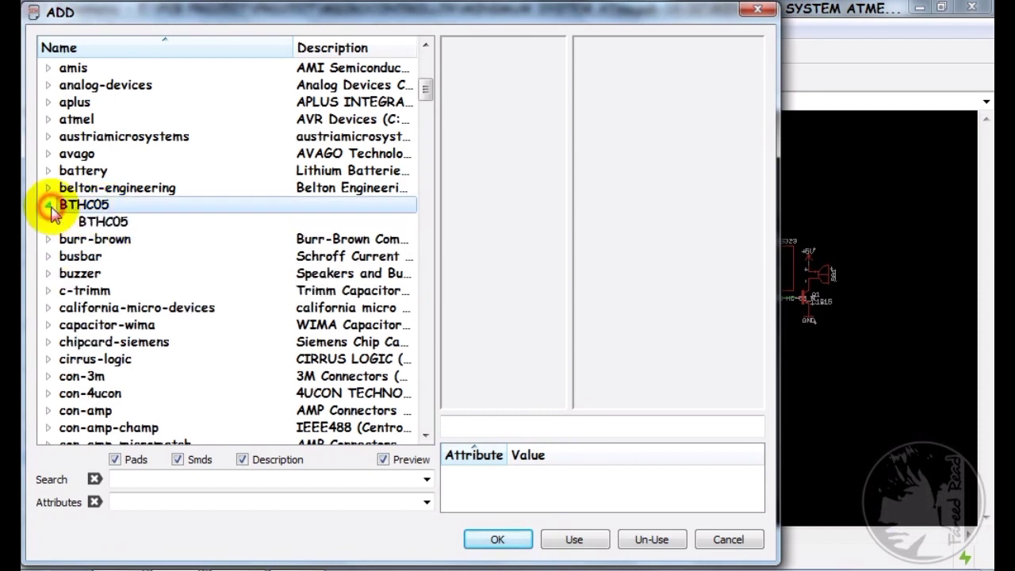
{"action": "left_click", "coordinate": [111, 225]}
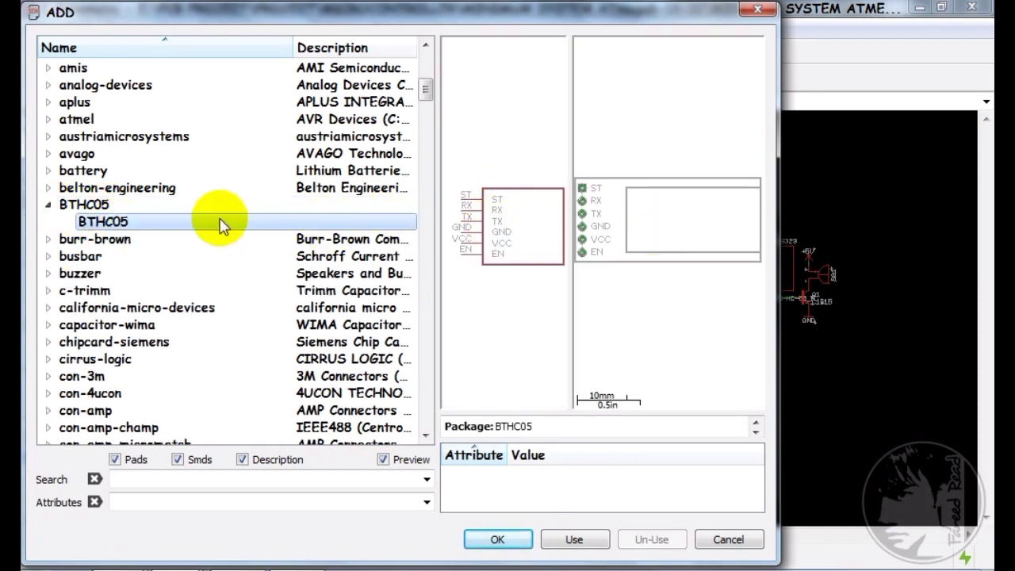
{"action": "left_click", "coordinate": [500, 538]}
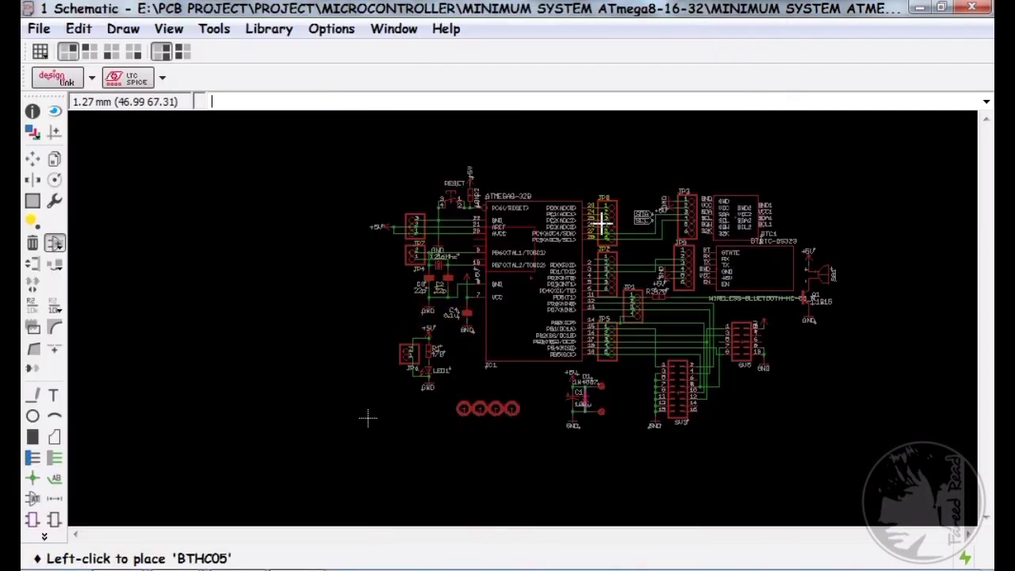
{"action": "scroll", "coordinate": [748, 185], "scroll_direction": "up", "scroll_amount": 3}
{"action": "scroll", "coordinate": [570, 248], "scroll_direction": "down", "scroll_amount": 5}
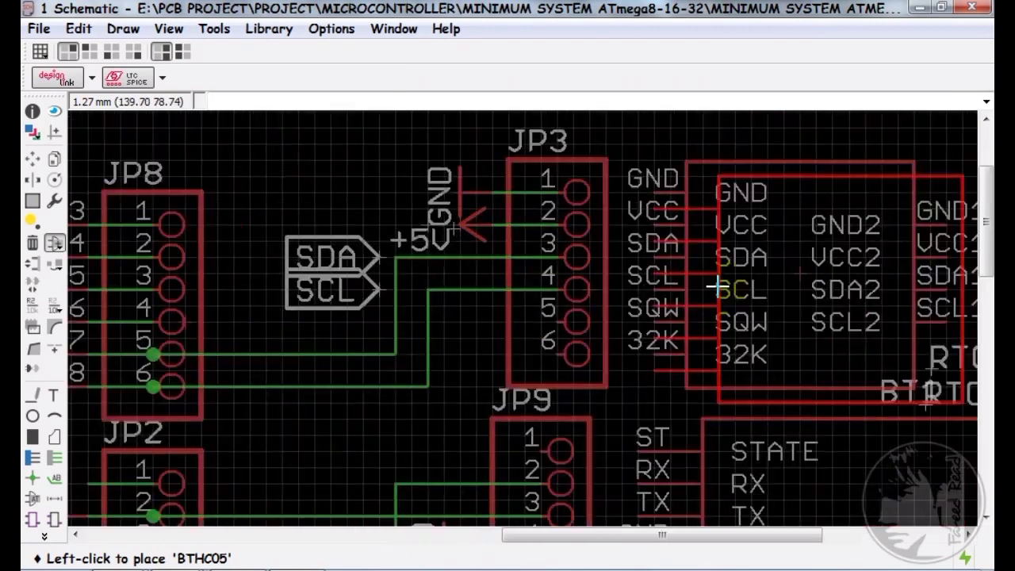
{"action": "scroll", "coordinate": [506, 218], "scroll_direction": "up", "scroll_amount": 2}
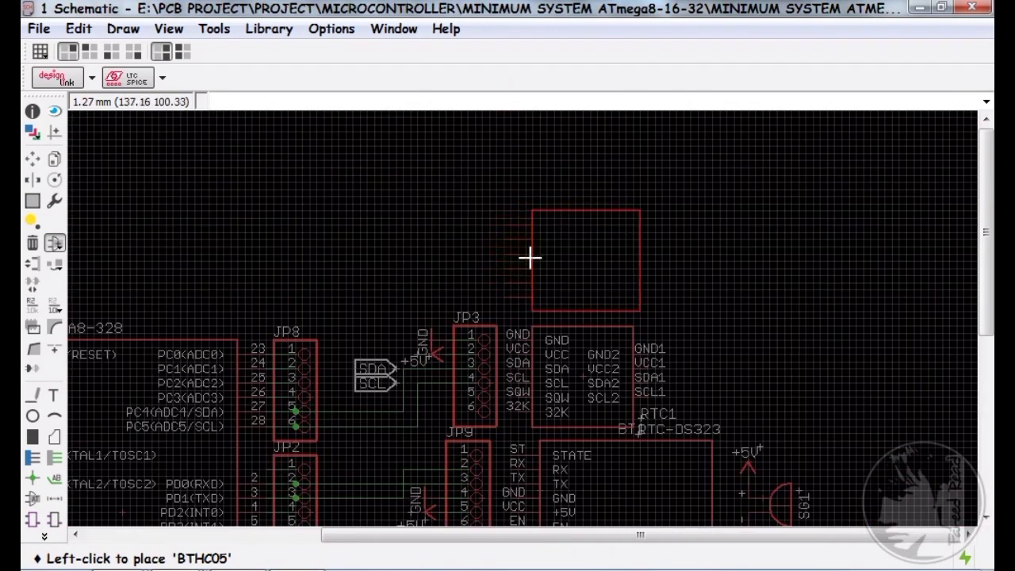
{"action": "left_click", "coordinate": [532, 262]}
- Move the BTHC05 symbol to the free area right of buzzer SG1
{"action": "left_click", "coordinate": [34, 162]}
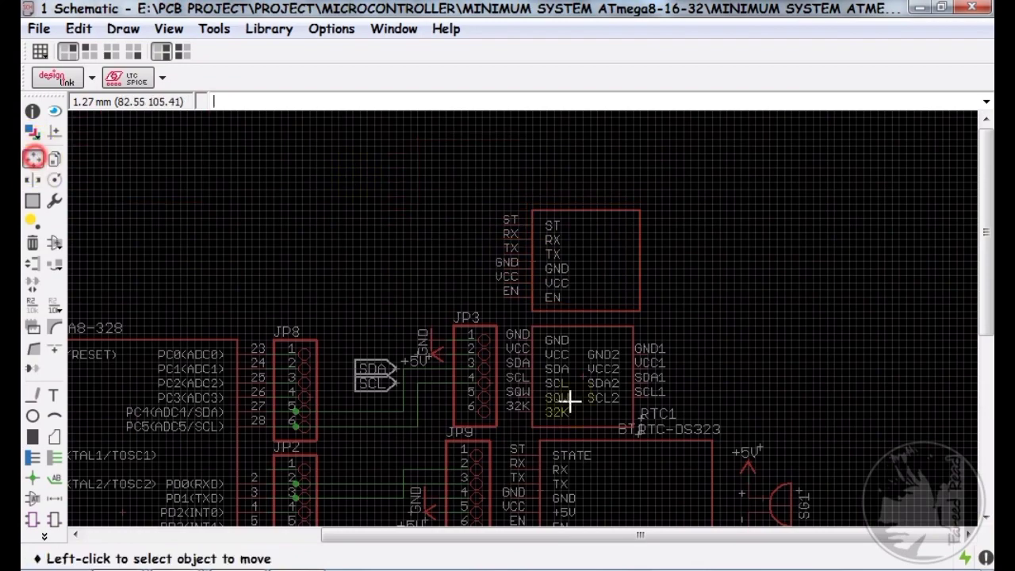
{"action": "scroll", "coordinate": [566, 402], "scroll_direction": "up", "scroll_amount": 1}
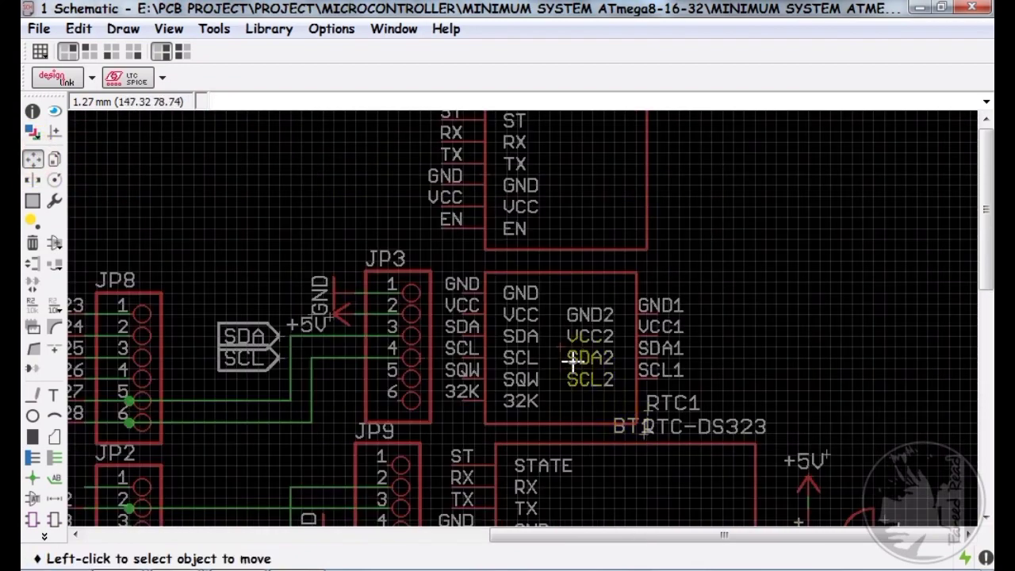
{"action": "scroll", "coordinate": [582, 408], "scroll_direction": "down", "scroll_amount": 3}
{"action": "scroll", "coordinate": [584, 429], "scroll_direction": "up", "scroll_amount": 2}
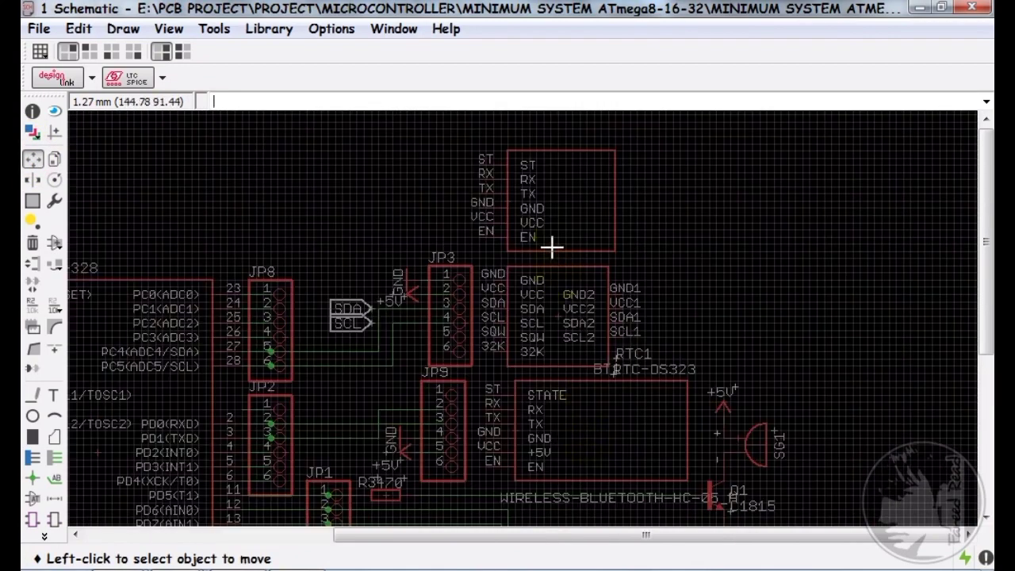
{"action": "left_click", "coordinate": [523, 214]}
{"action": "scroll", "coordinate": [753, 333], "scroll_direction": "down", "scroll_amount": 2}
{"action": "scroll", "coordinate": [752, 341], "scroll_direction": "up", "scroll_amount": 2}
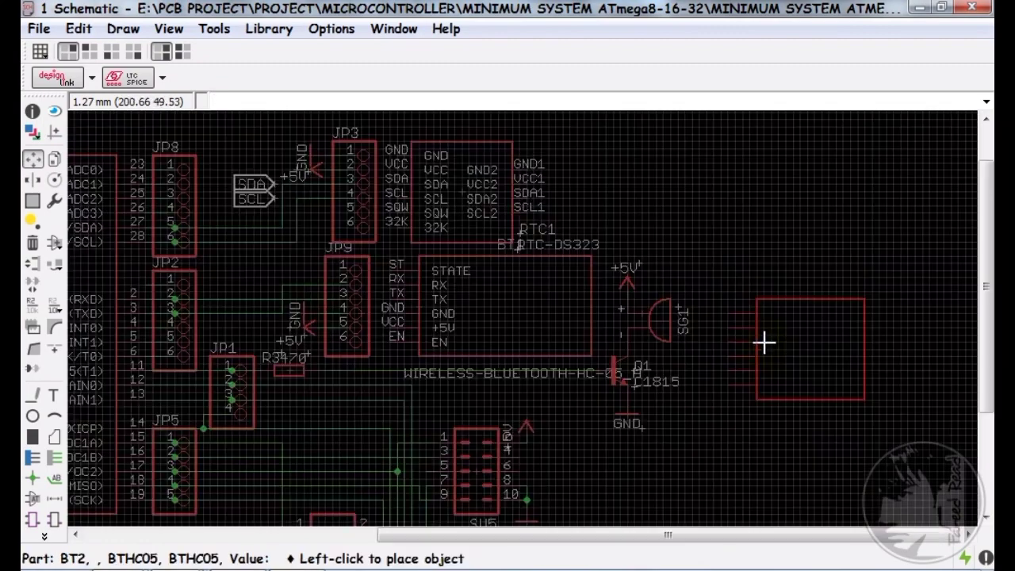
{"action": "left_click", "coordinate": [760, 321]}
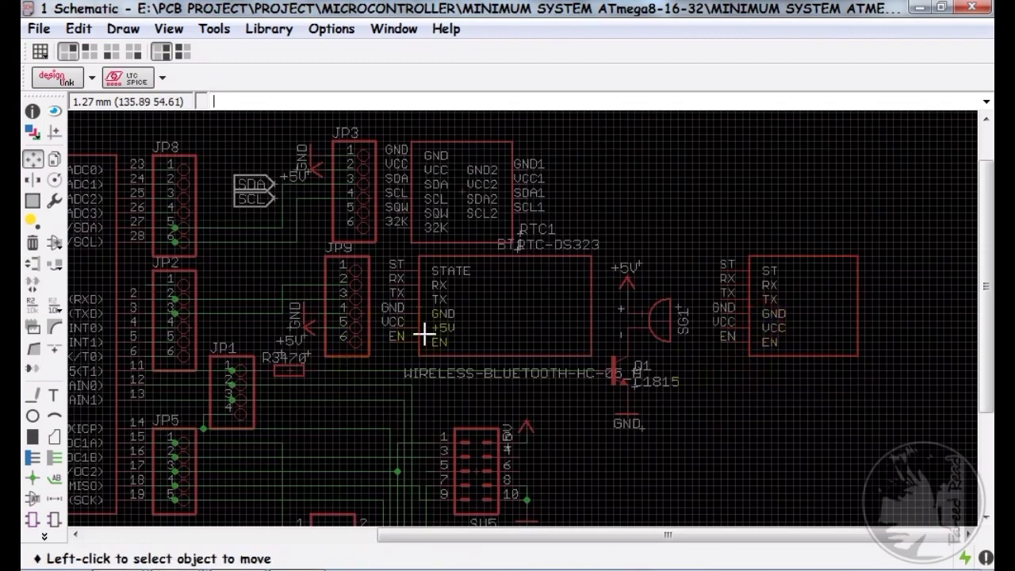
- Lay the BTHC05 symbol over the existing Bluetooth HC-05 symbol for comparison and return it to the right of buzzer SG1
{"action": "left_click", "coordinate": [746, 311]}
{"action": "left_click", "coordinate": [531, 309]}
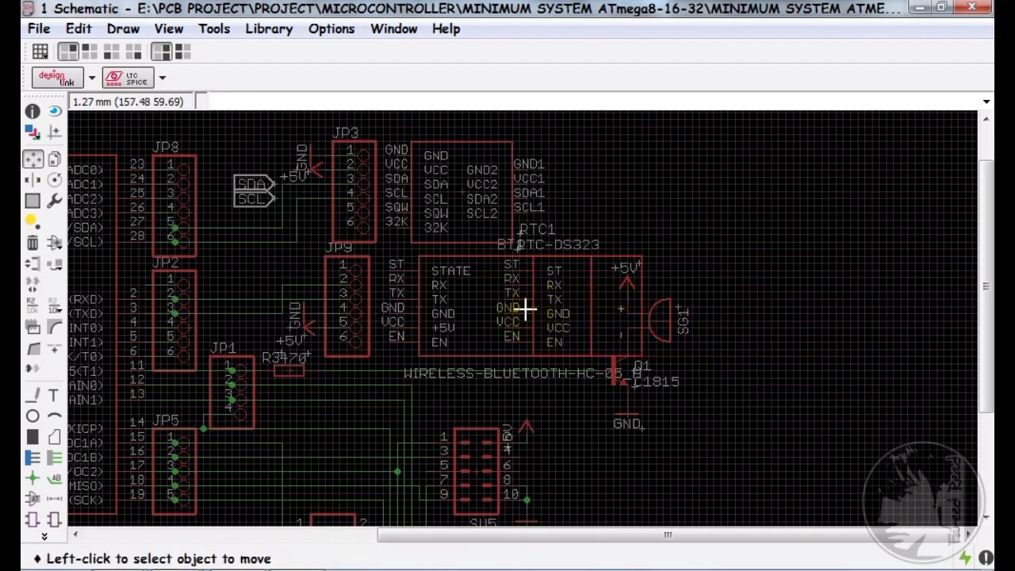
{"action": "left_click", "coordinate": [527, 308]}
{"action": "left_click", "coordinate": [753, 315]}
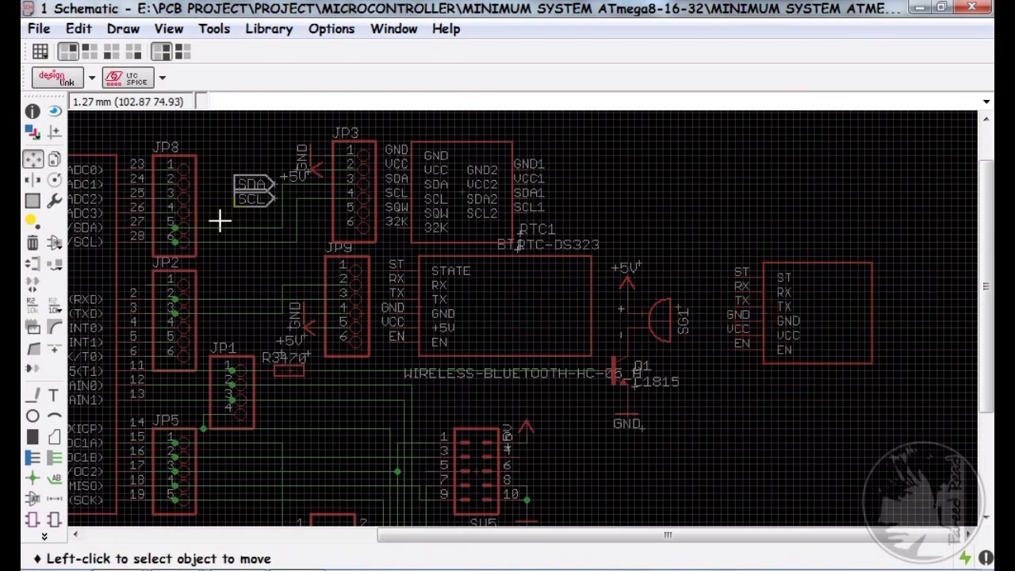
- Switch from the schematic to its board layout
{"action": "left_click", "coordinate": [40, 28]}
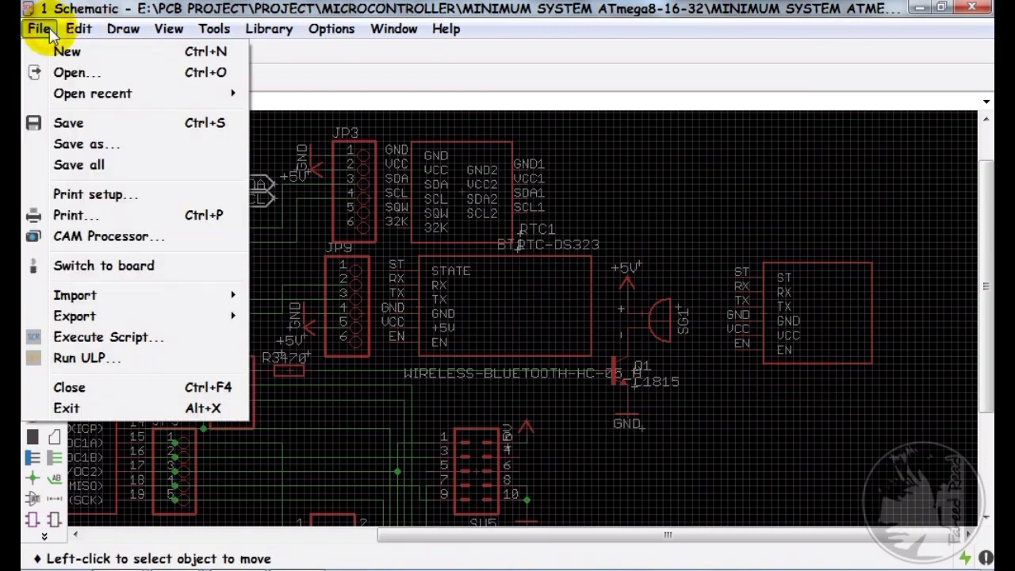
{"action": "left_click", "coordinate": [79, 267]}
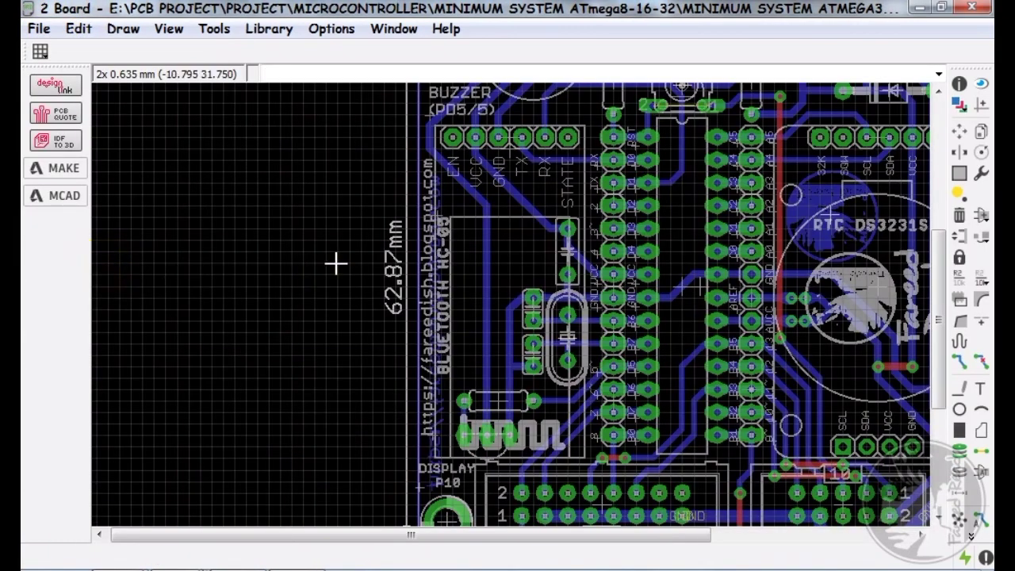
{"action": "scroll", "coordinate": [335, 262], "scroll_direction": "down", "scroll_amount": 5}
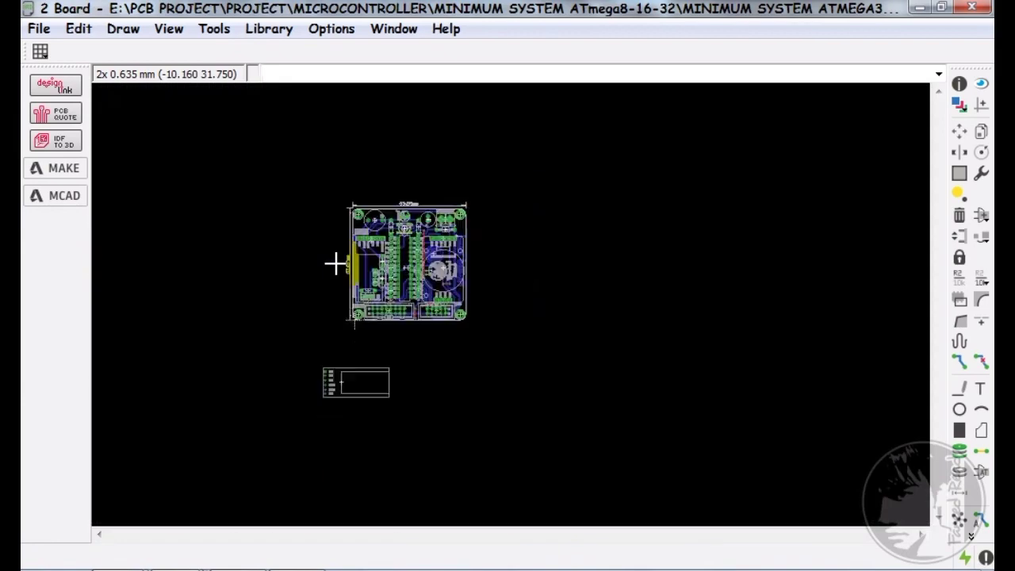
- Pick up the BTHC05 package below the board outline and rotate it to 270 degrees
{"action": "left_click", "coordinate": [960, 131]}
{"action": "scroll", "coordinate": [328, 380], "scroll_direction": "up", "scroll_amount": 4}
{"action": "left_click", "coordinate": [356, 379]}
{"action": "right_click", "coordinate": [361, 369]}
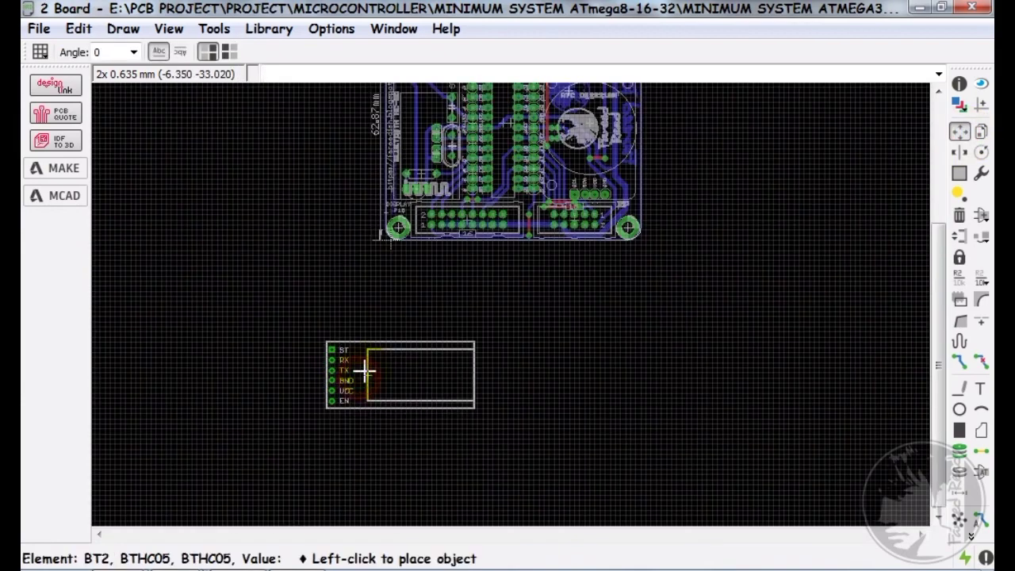
{"action": "scroll", "coordinate": [362, 361], "scroll_direction": "down", "scroll_amount": 6}
{"action": "right_click", "coordinate": [362, 361]}
{"action": "right_click", "coordinate": [342, 352]}
{"action": "scroll", "coordinate": [342, 349], "scroll_direction": "up", "scroll_amount": 4}
{"action": "scroll", "coordinate": [342, 348], "scroll_direction": "up", "scroll_amount": 2}
{"action": "right_click", "coordinate": [344, 351]}
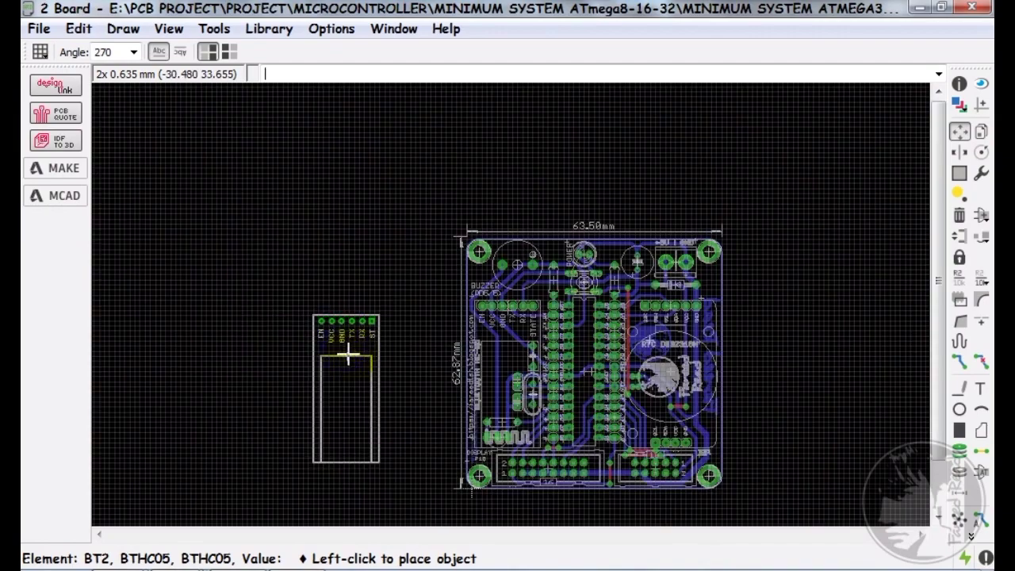
- Place the rotated BTHC05 package left of the board, with its pads level with the existing Bluetooth module's header
{"action": "scroll", "coordinate": [363, 235], "scroll_direction": "up", "scroll_amount": 3}
{"action": "scroll", "coordinate": [376, 296], "scroll_direction": "down", "scroll_amount": 5}
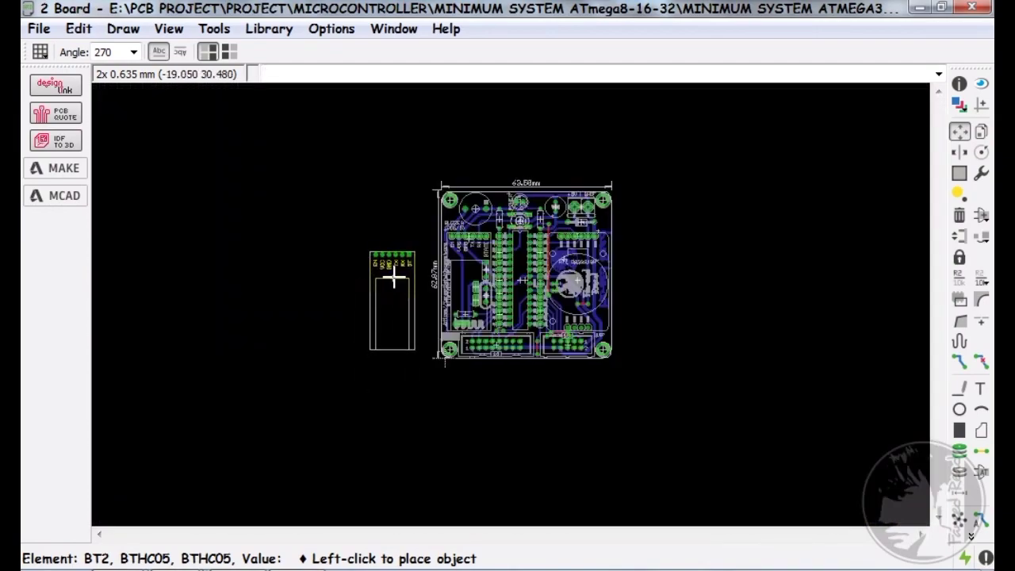
{"action": "scroll", "coordinate": [393, 277], "scroll_direction": "up", "scroll_amount": 6}
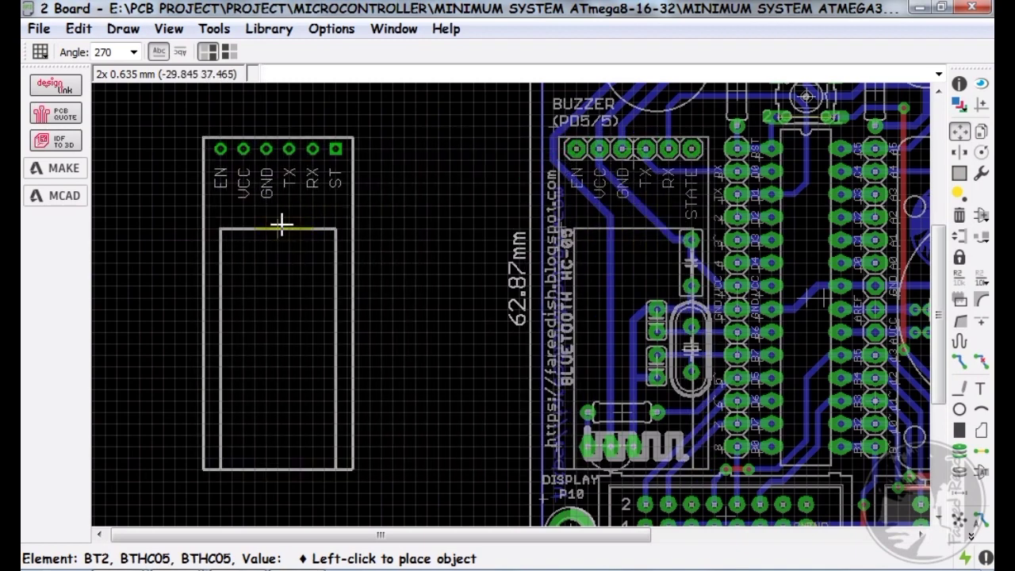
{"action": "left_click", "coordinate": [277, 226]}
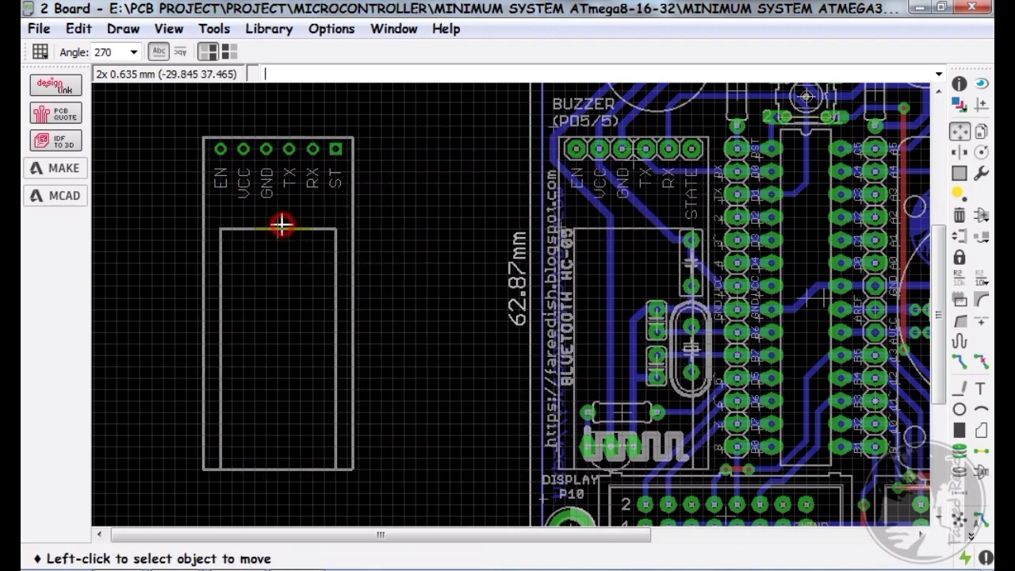
- Move the existing WIRELESS-BLUETOOTH-HC-05_H module off the board, directly beside the BTHC05 package for comparison
{"action": "left_click", "coordinate": [628, 160]}
{"action": "left_click", "coordinate": [394, 181]}
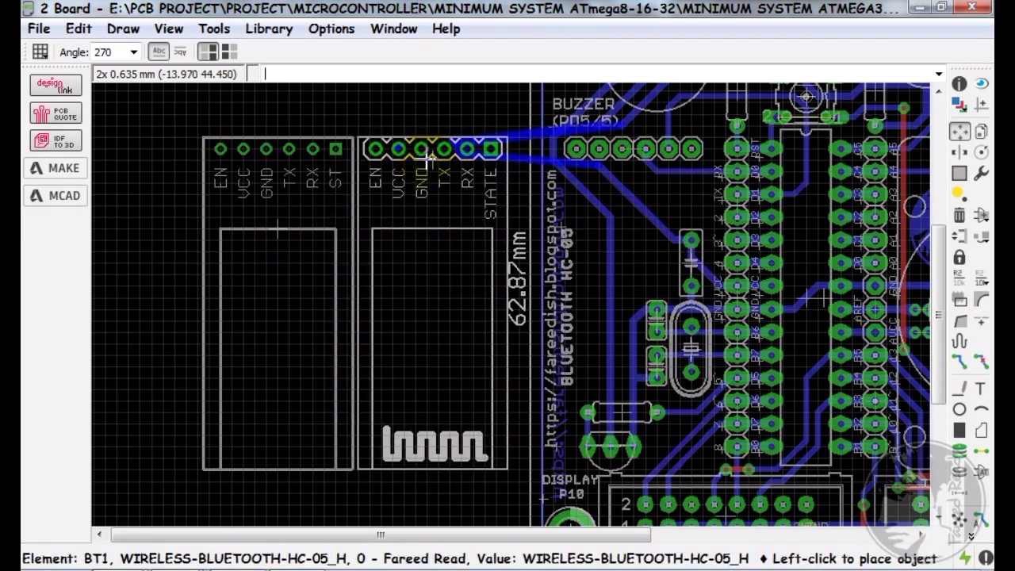
{"action": "left_click", "coordinate": [425, 157]}
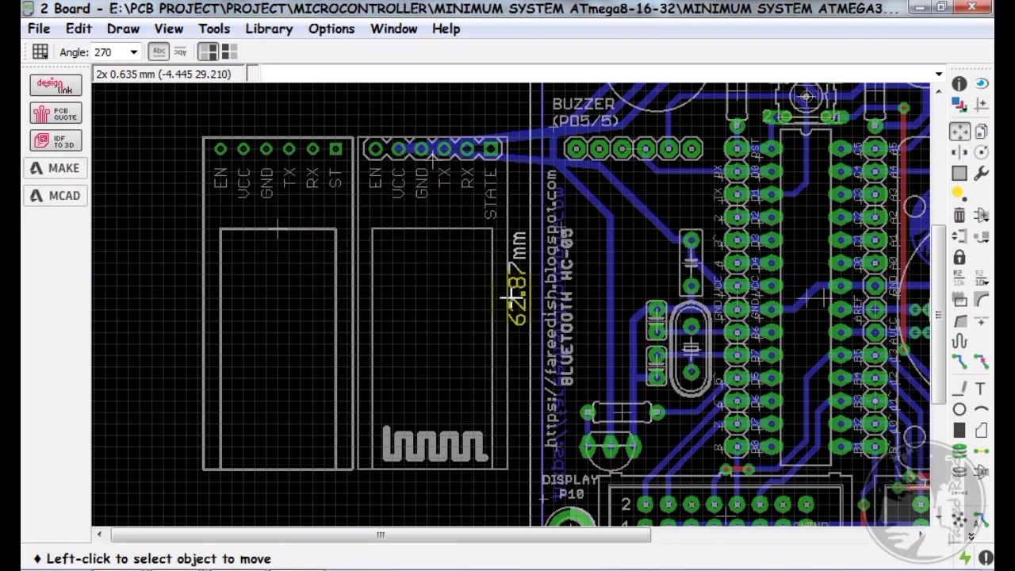